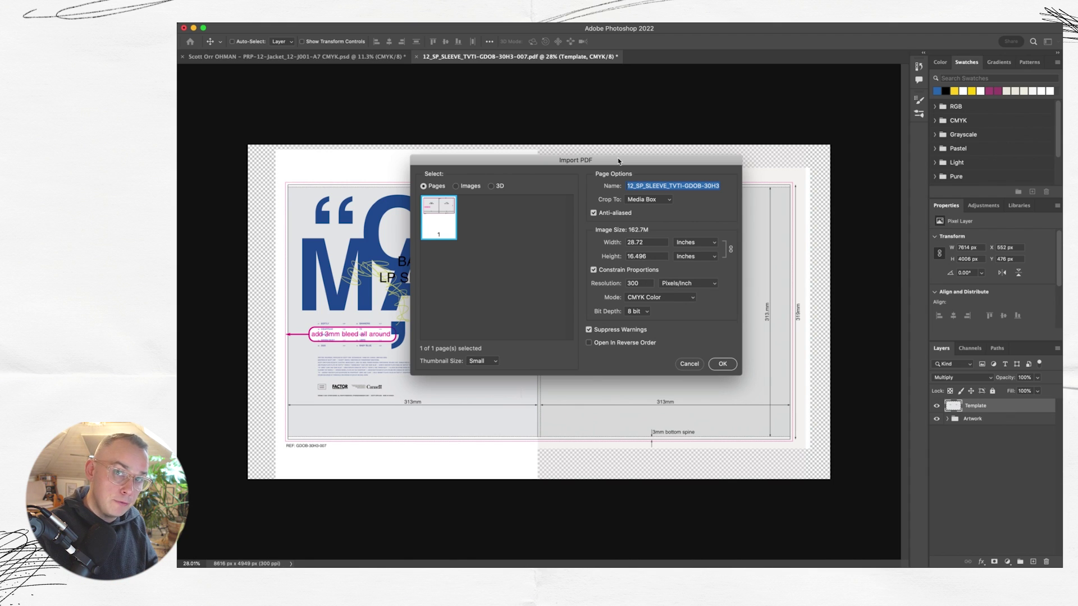
Try other crop boxes for the imported PDF page, up to Trim Box, and return the setting to Media Box.
drag(515, 165, 516, 170)
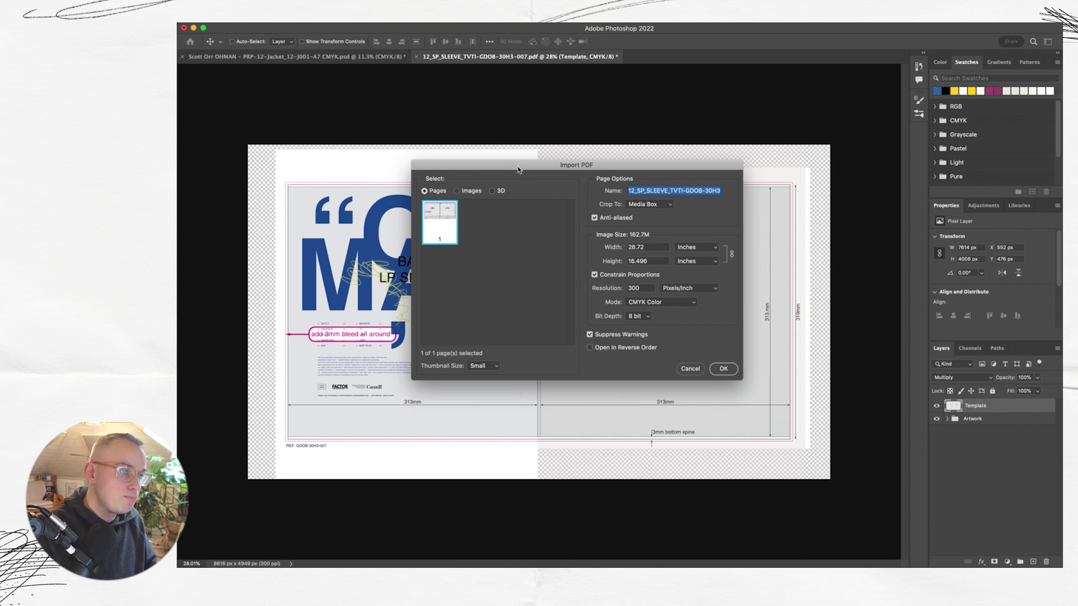
click(646, 204)
click(649, 205)
click(650, 205)
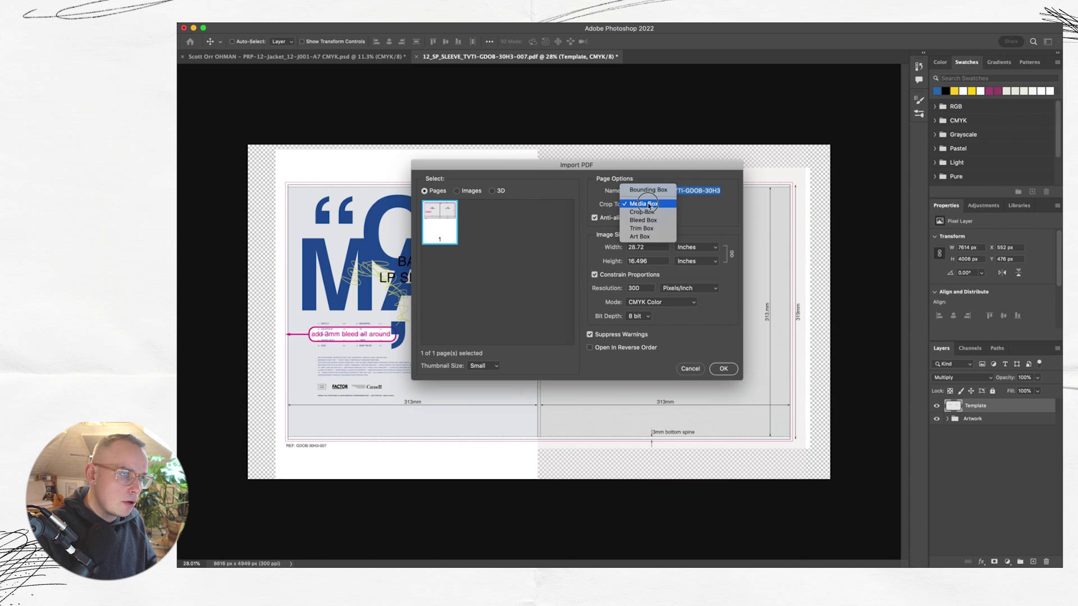
click(642, 212)
click(645, 204)
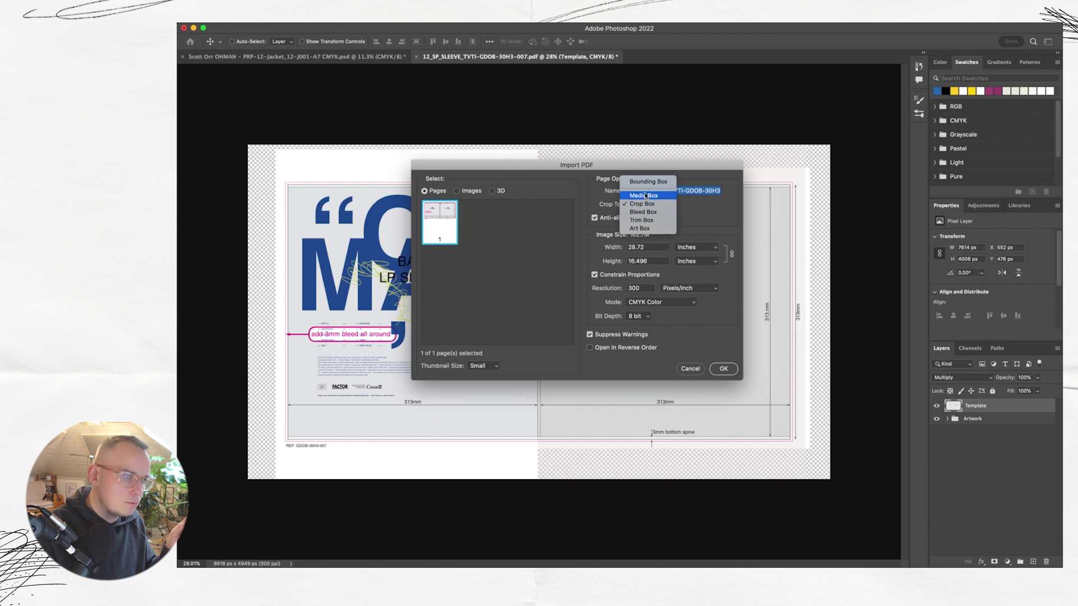
click(644, 196)
click(650, 211)
click(652, 214)
click(651, 204)
click(653, 213)
click(653, 206)
click(648, 212)
click(648, 203)
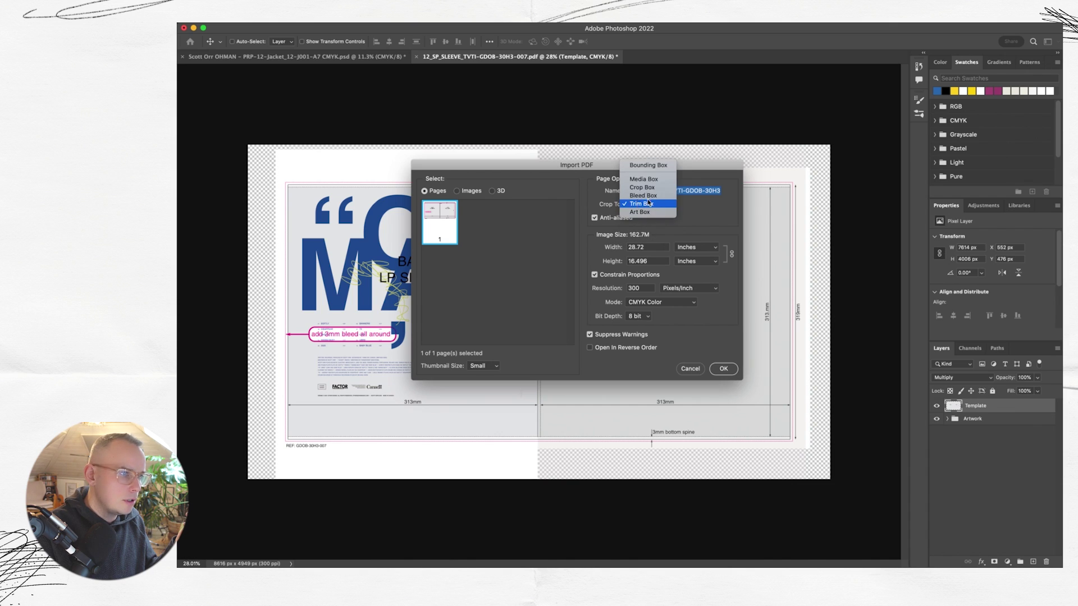
click(643, 179)
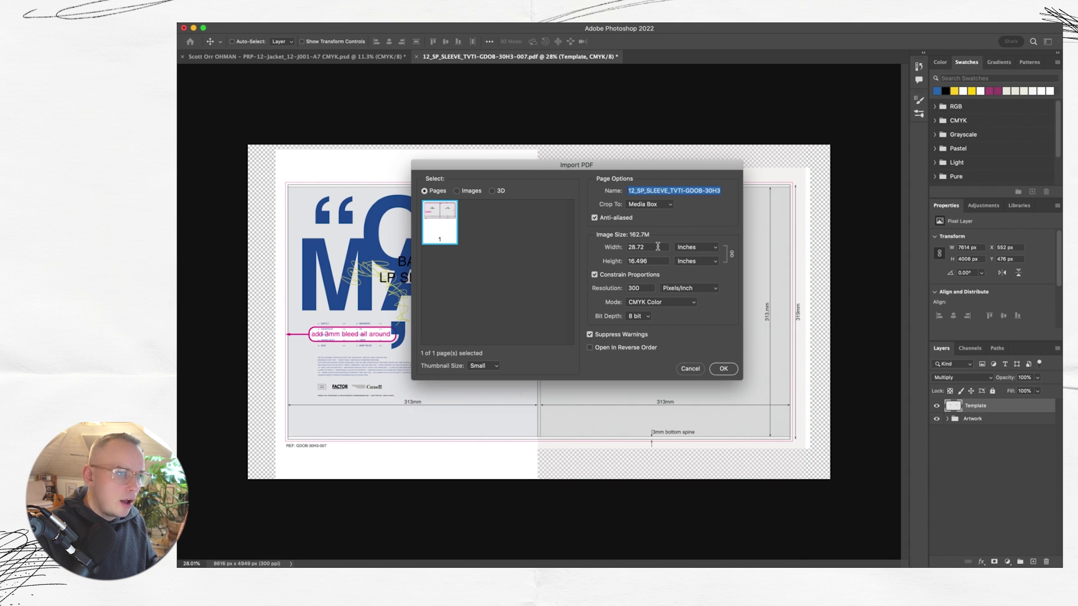
Try another unit for the imported page's width and return it to Inches.
click(695, 246)
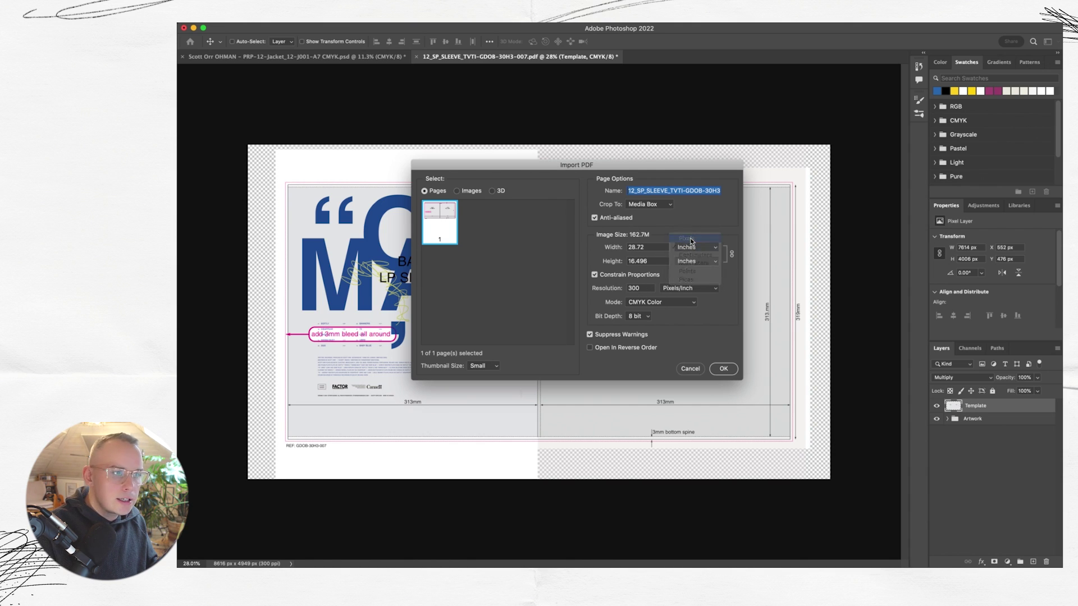
click(695, 246)
click(696, 247)
click(694, 247)
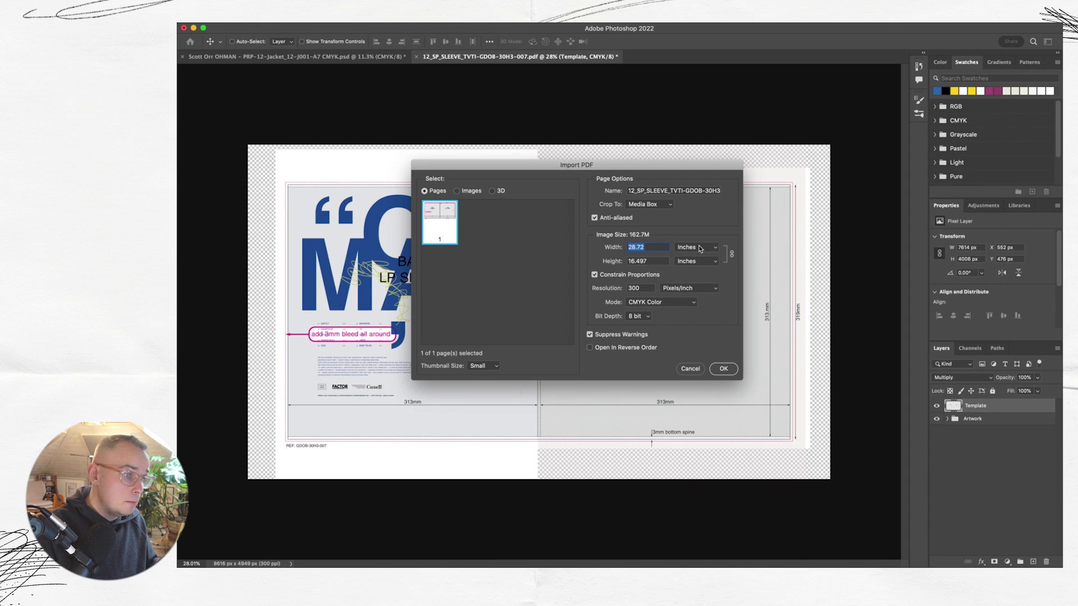
Set the import resolution to 300 pixels/inch after trying 600, and open the PDF page.
double_click(644, 288)
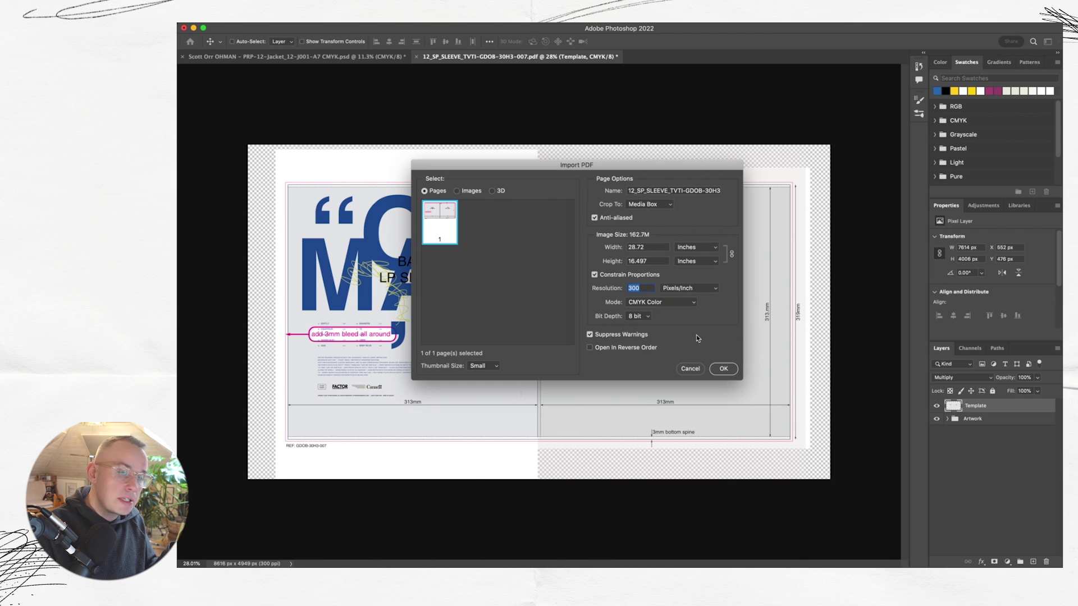
text(600)
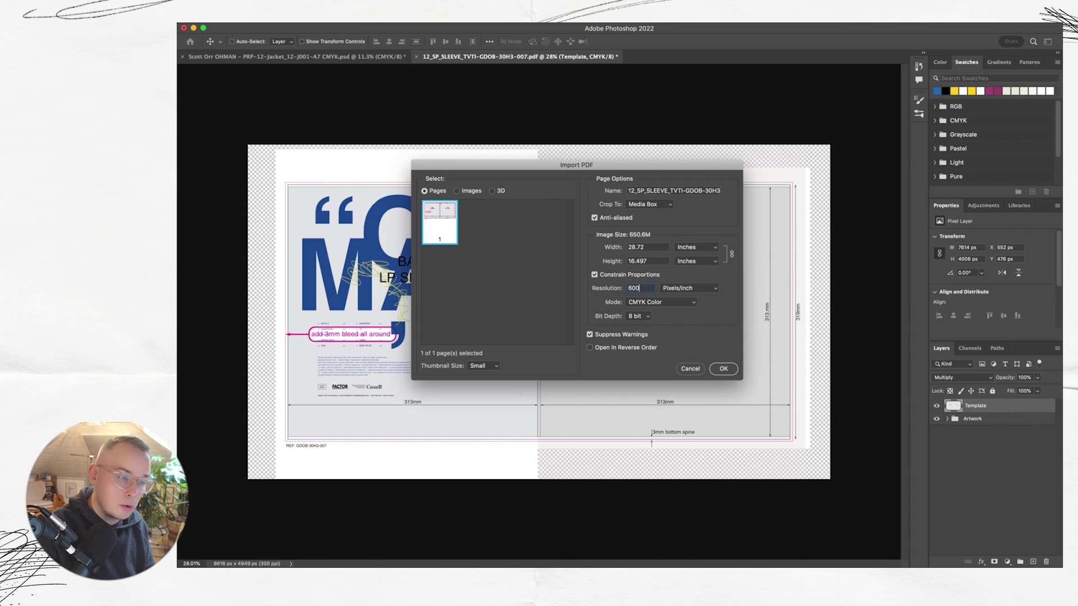
key(BackSpace)
key(BackSpace)
key(BackSpace)
text(300)
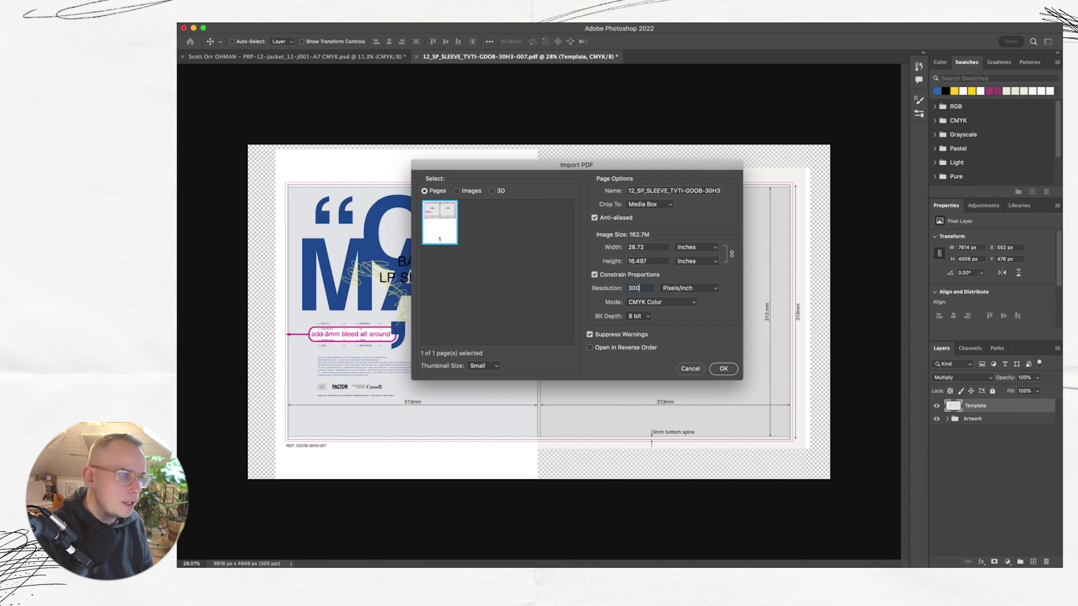
key(Tab)
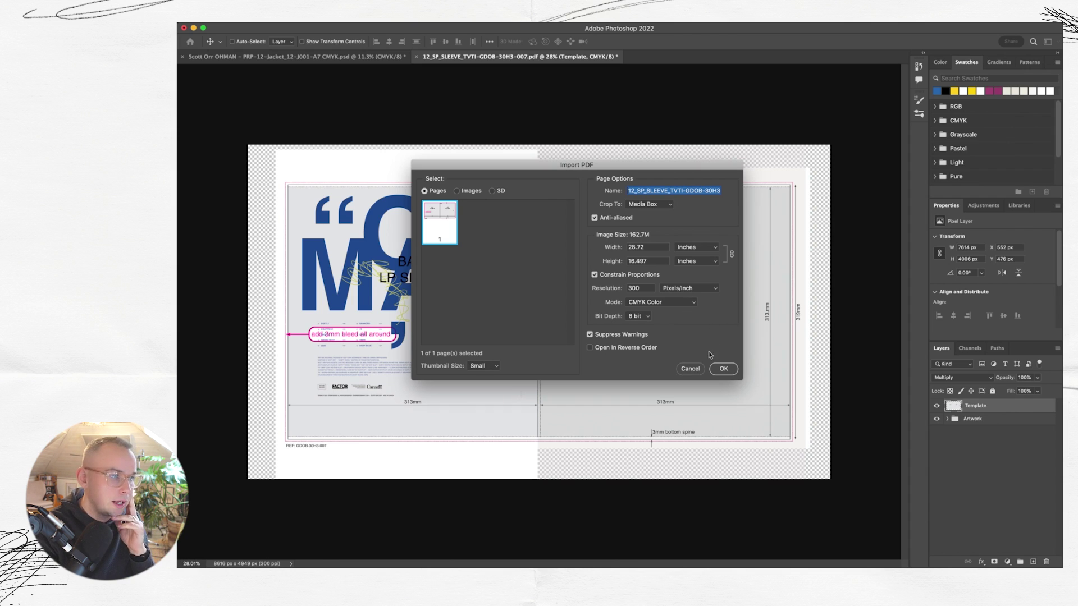
click(723, 370)
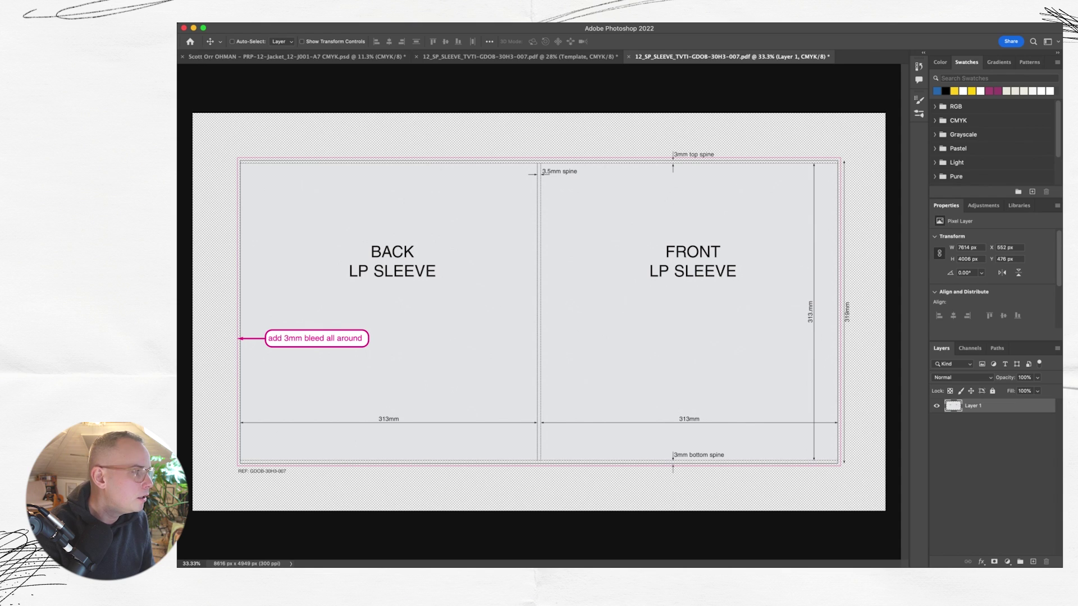
On a new layer, paint a freehand magenta line down the front cover's outer side and along the bottom of the whole sleeve.
click(1033, 561)
key(b)
key(i)
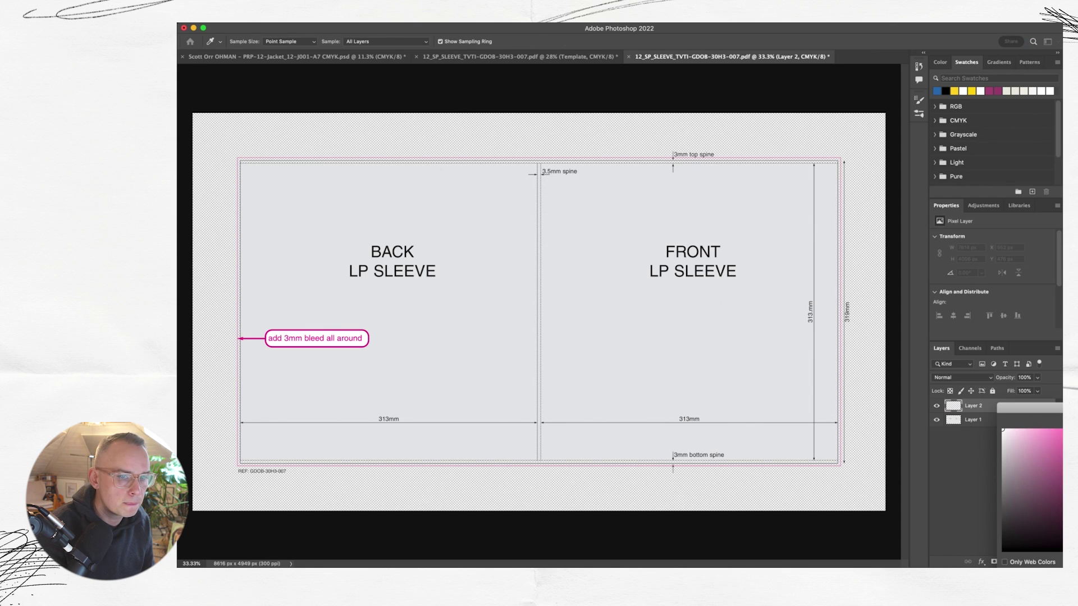
key(b)
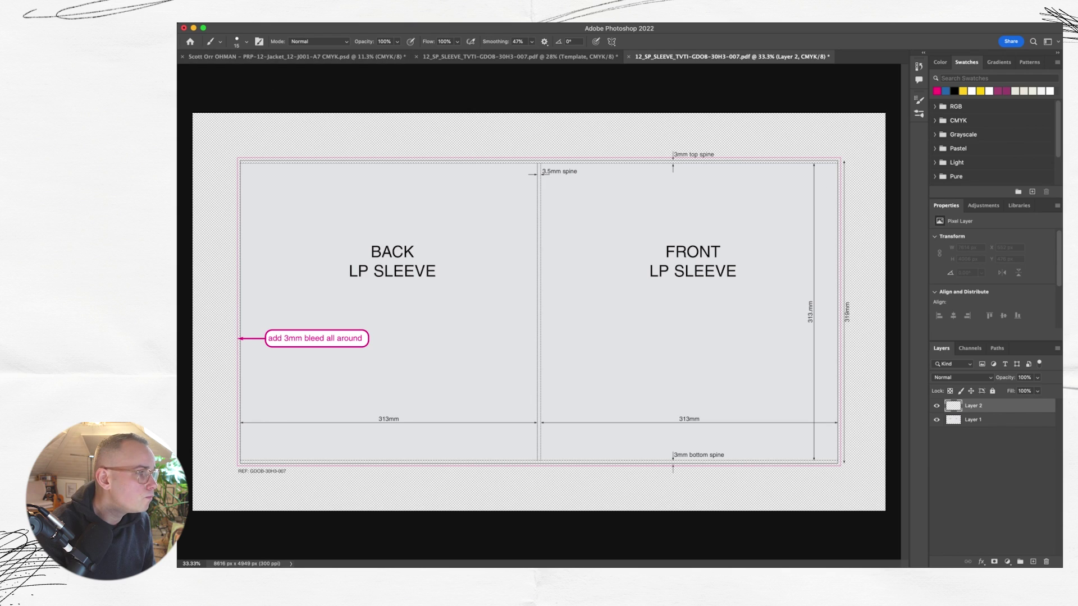
click(246, 44)
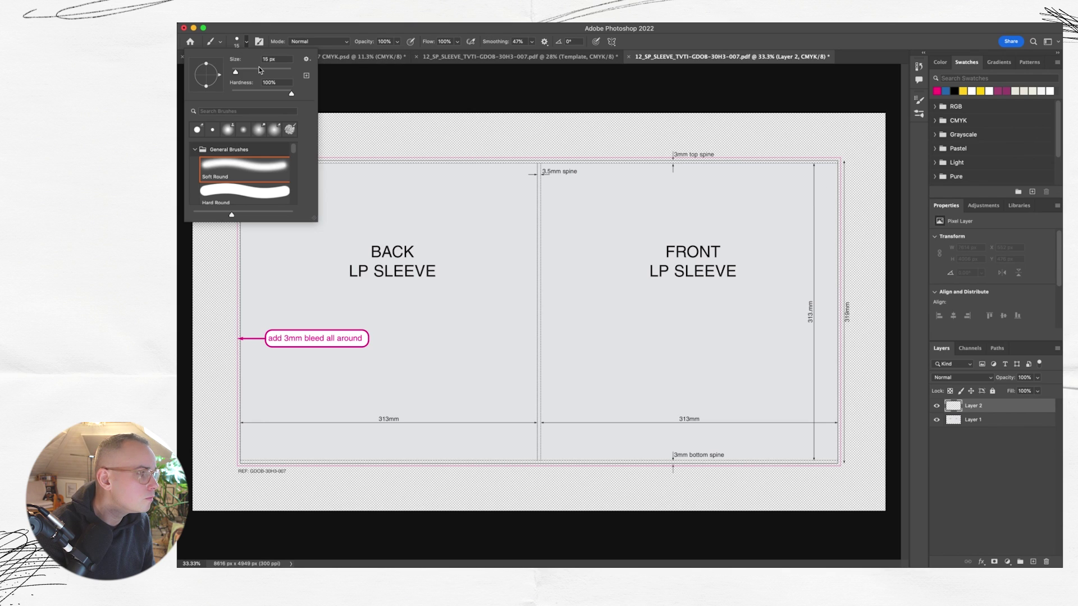
key(Return)
mouse_move(825, 179)
mouse_down()
mouse_move(817, 257)
mouse_move(833, 290)
mouse_move(820, 408)
mouse_move(830, 445)
mouse_move(810, 456)
mouse_move(672, 439)
mouse_move(408, 453)
mouse_move(243, 444)
mouse_up()
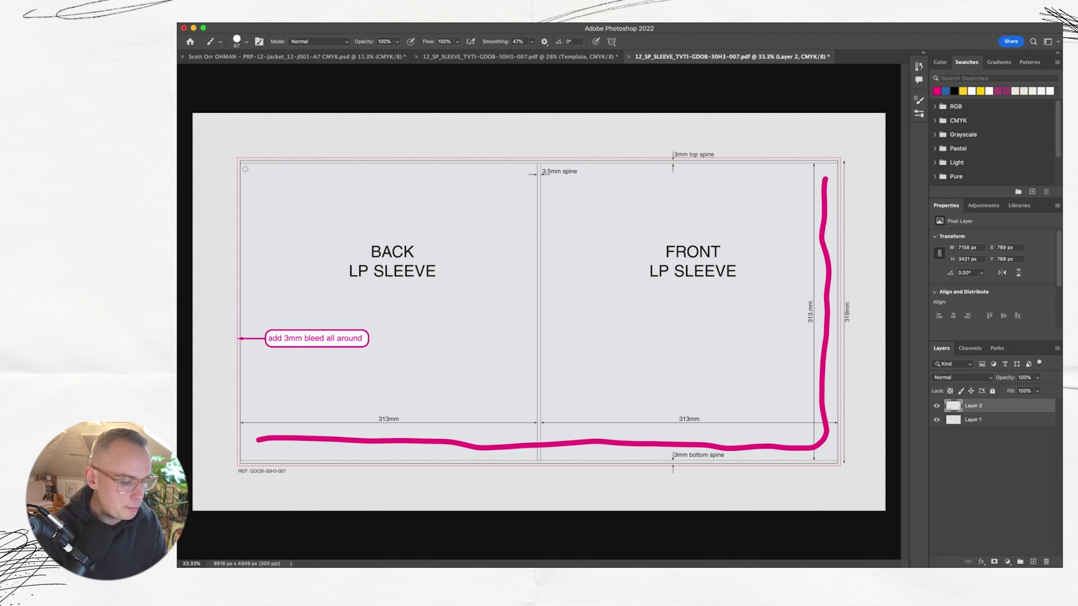
Show the rulers and place guides on the front cover's height dimension line, the dashed top spine fold and the back cover's outer edge.
key(super+r)
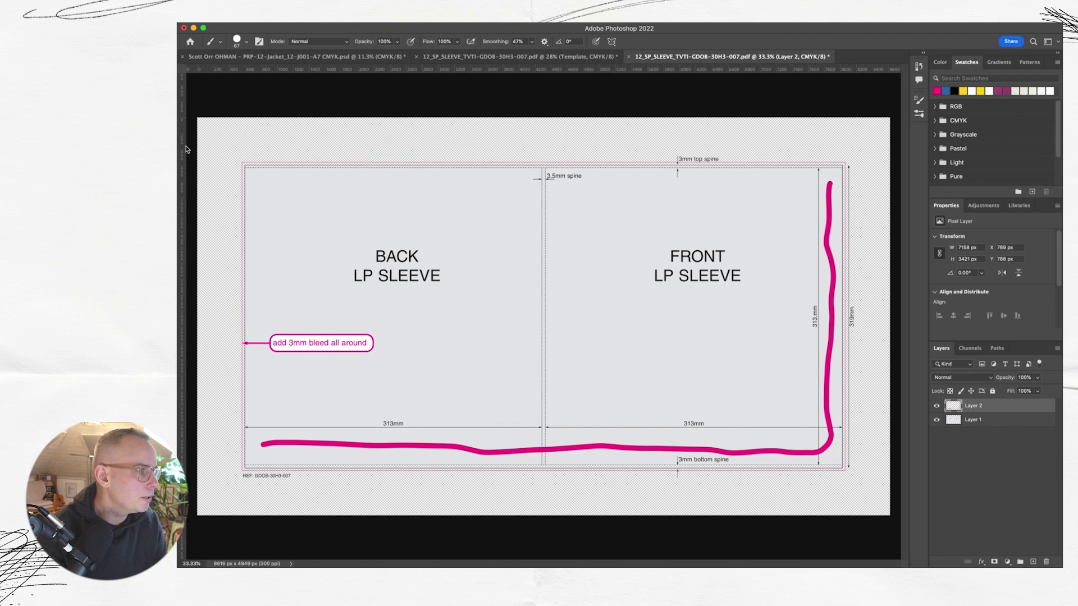
key(v)
drag(181, 149, 818, 193)
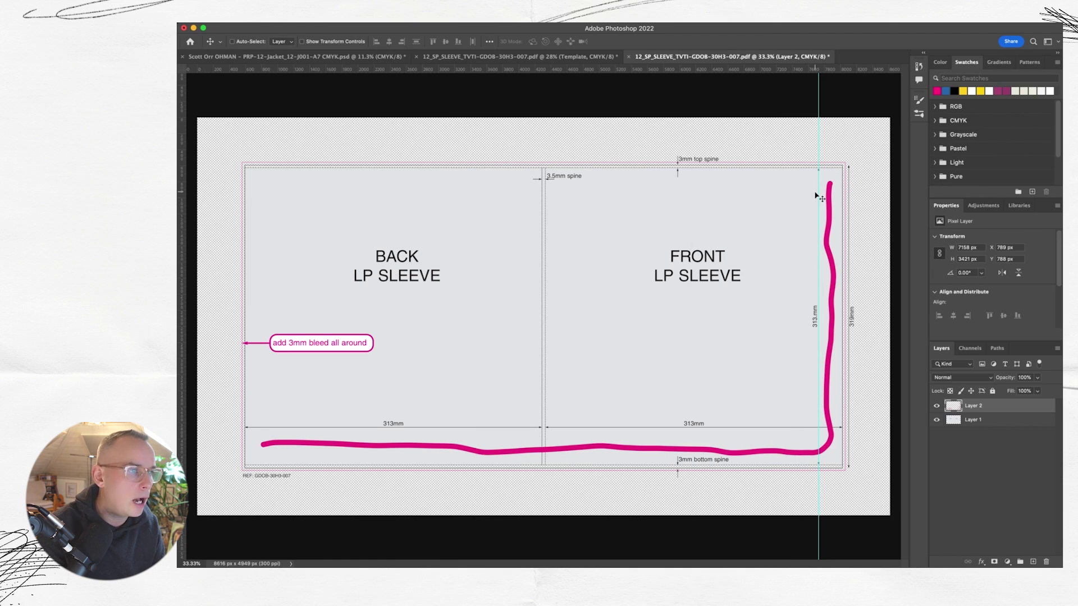
drag(760, 70, 741, 167)
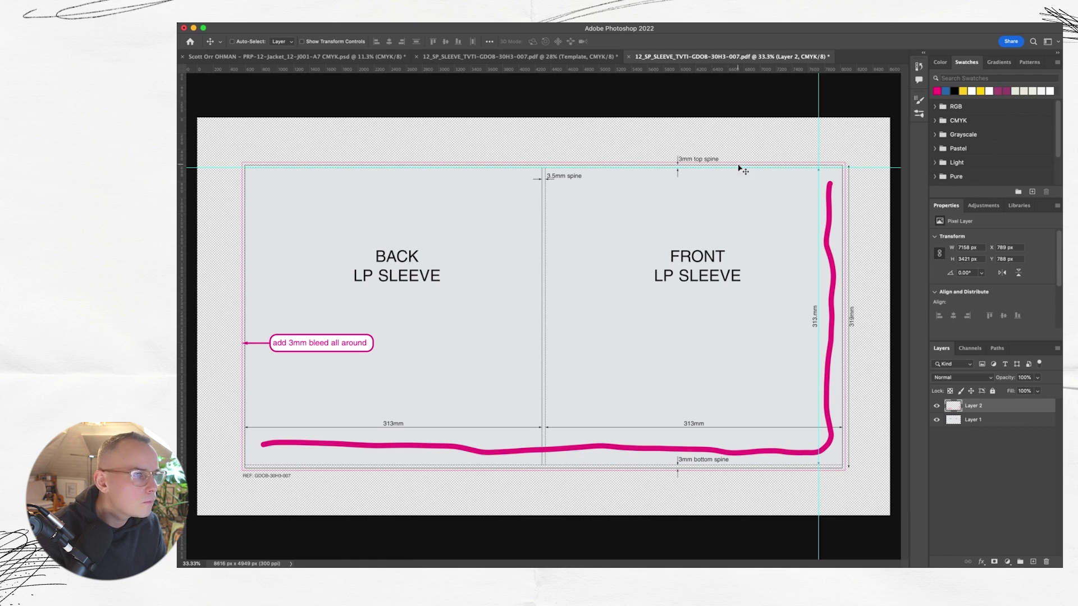
drag(183, 221, 244, 219)
Place vertical guides on both edges of the 3.5mm spine and a horizontal guide along the 313mm width dimension line.
drag(179, 208, 586, 222)
scroll(534, 217, up, 5)
drag(180, 258, 613, 259)
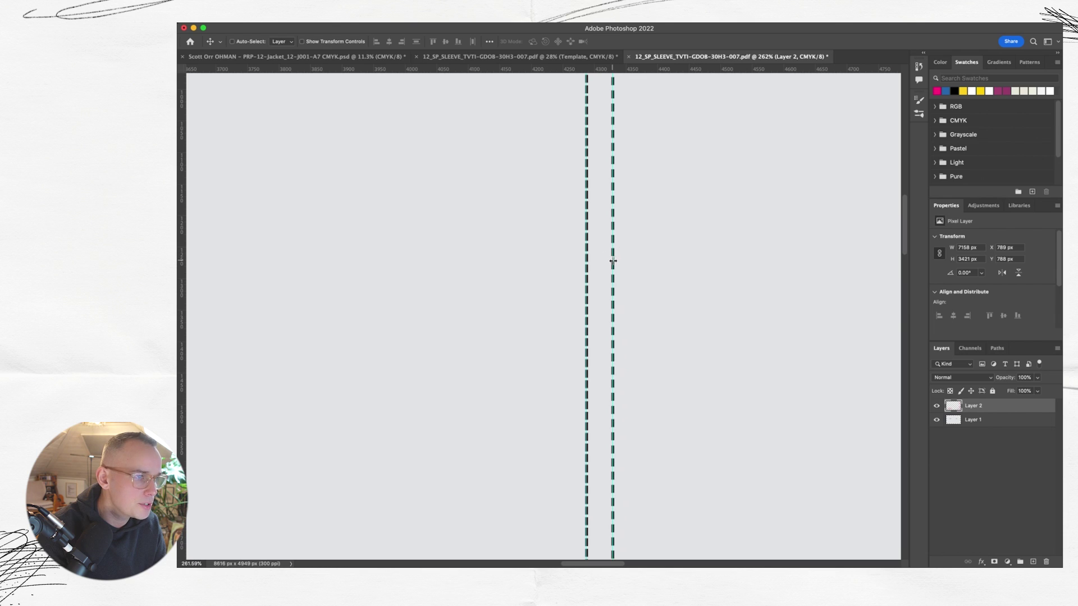
scroll(616, 257, down, 5)
drag(644, 71, 669, 515)
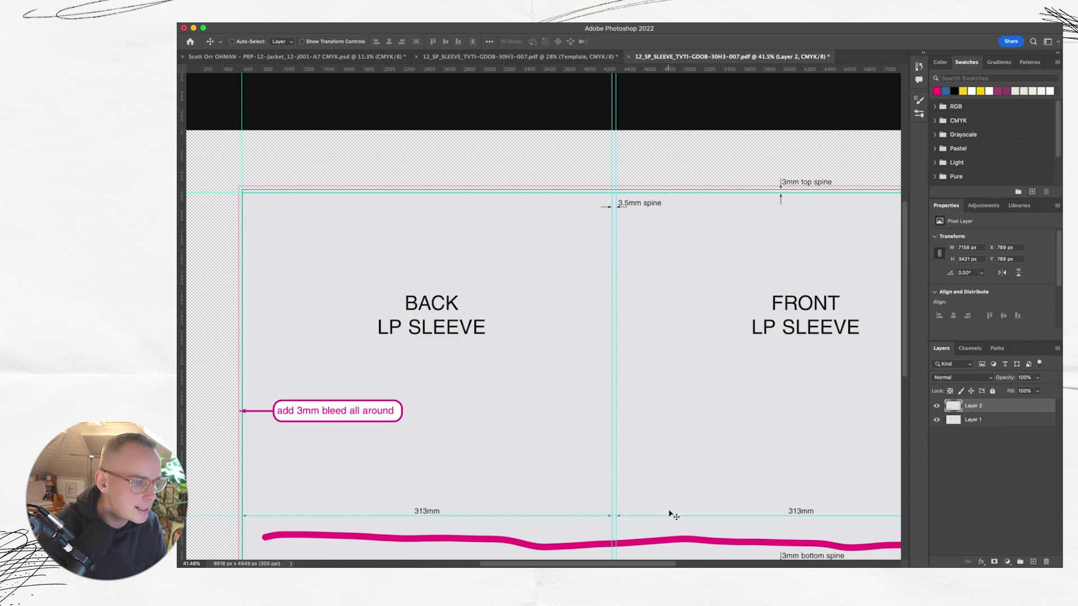
scroll(668, 494, down, 3)
Hide both layers and toggle the guides to view them alone, and make only the template layer visible again.
click(935, 420)
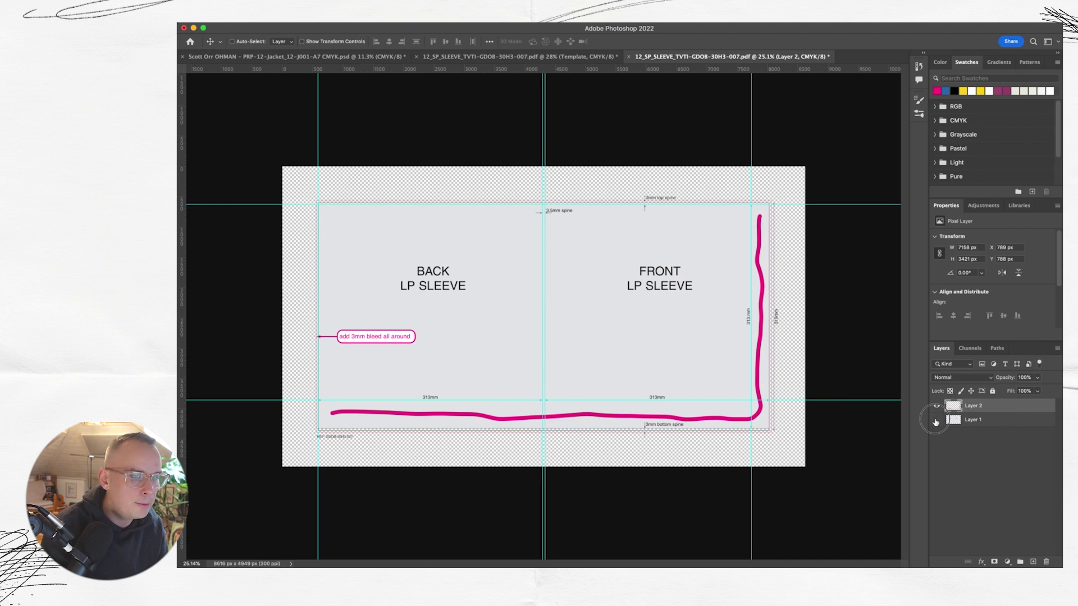
click(936, 405)
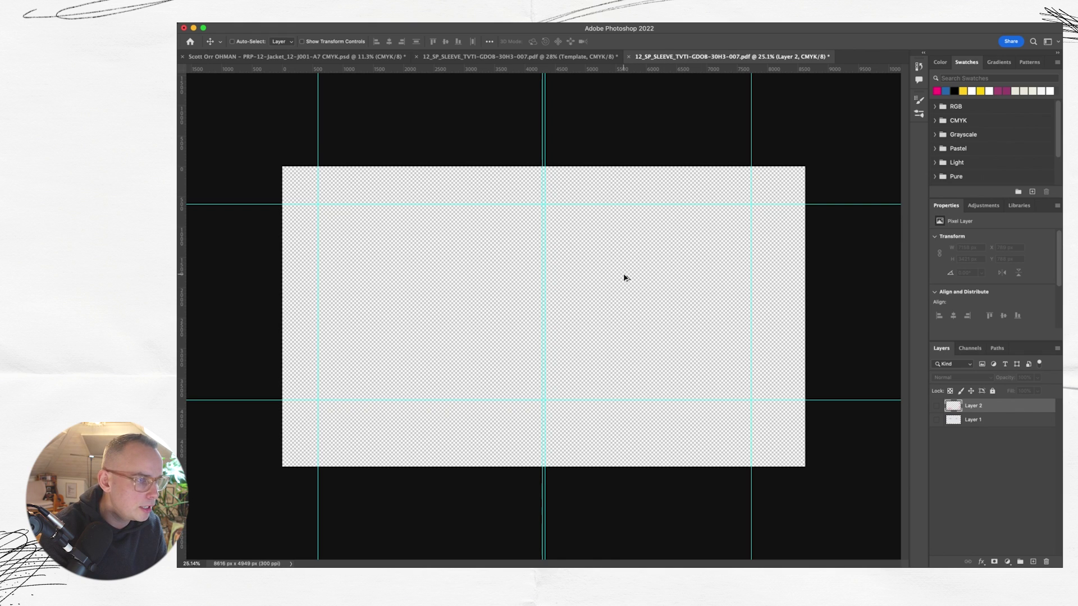
scroll(626, 279, up, 2)
scroll(626, 279, down, 2)
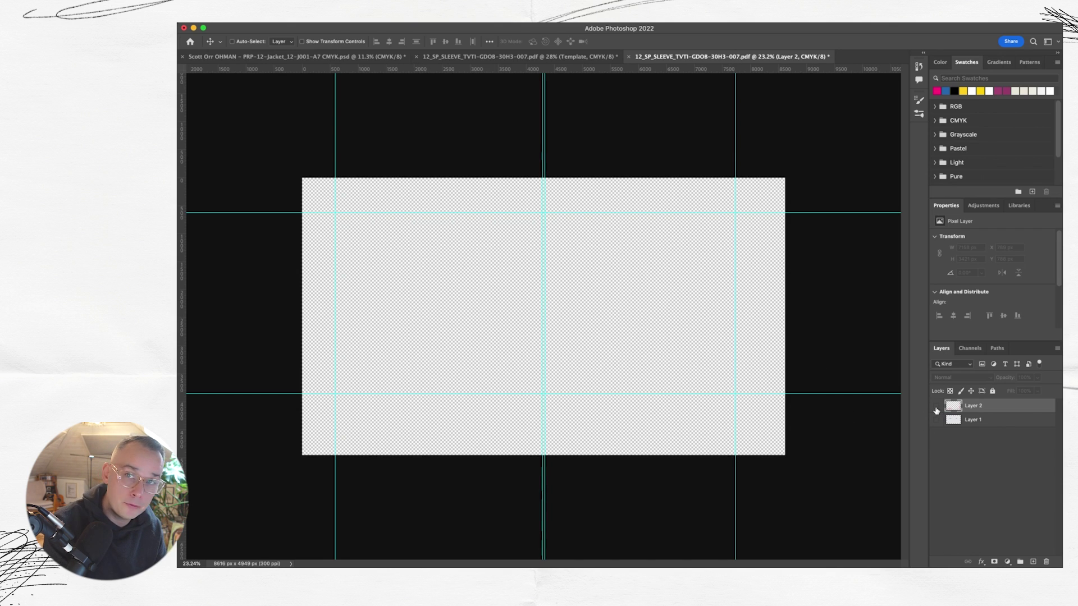
key(super+semicolon)
key(super+semicolon)
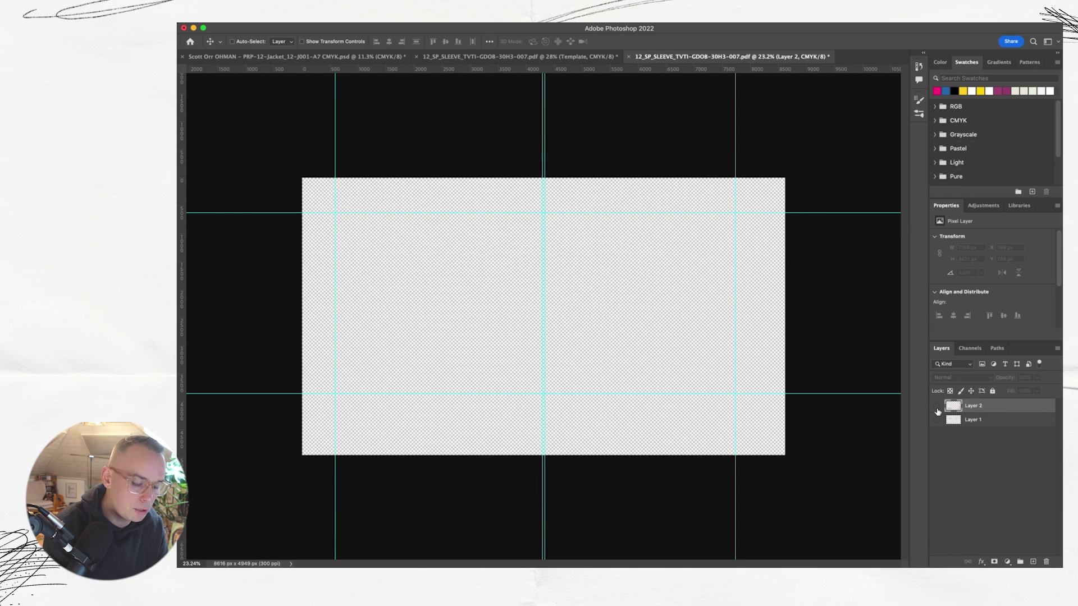
click(936, 409)
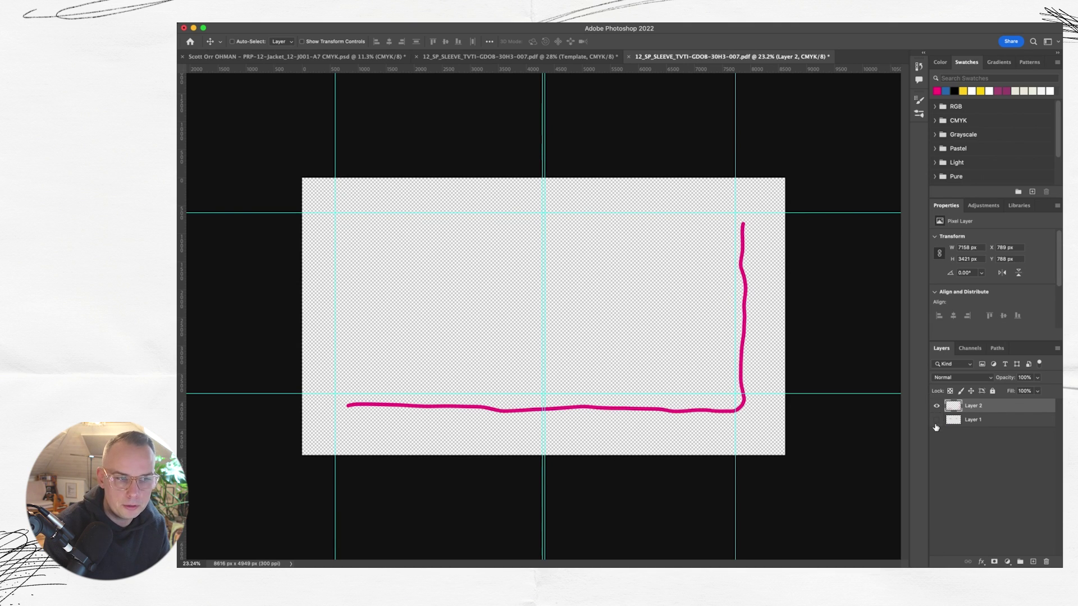
click(936, 420)
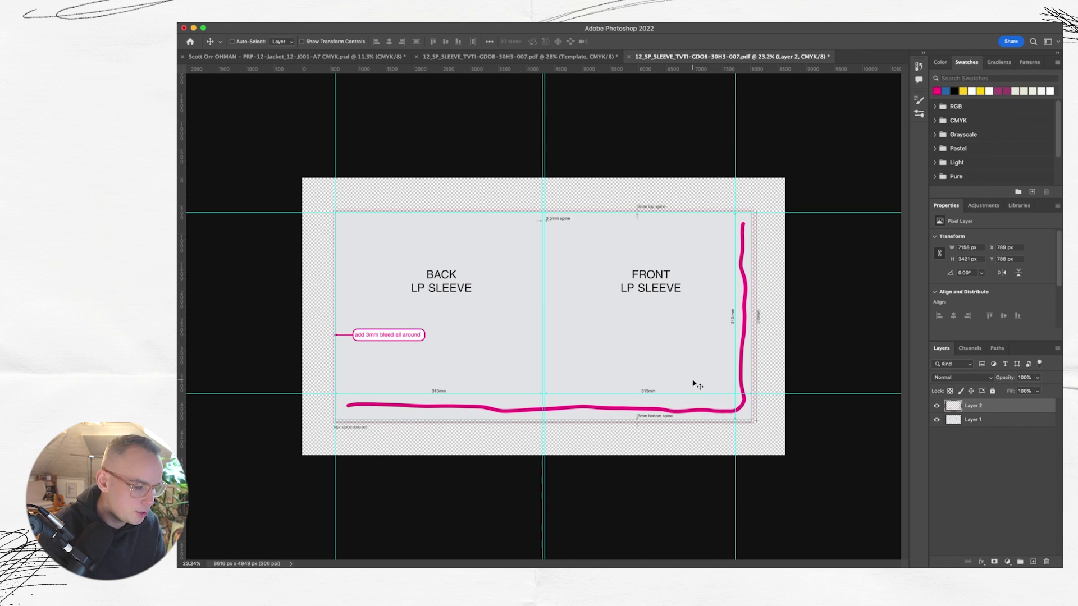
key(super+comma)
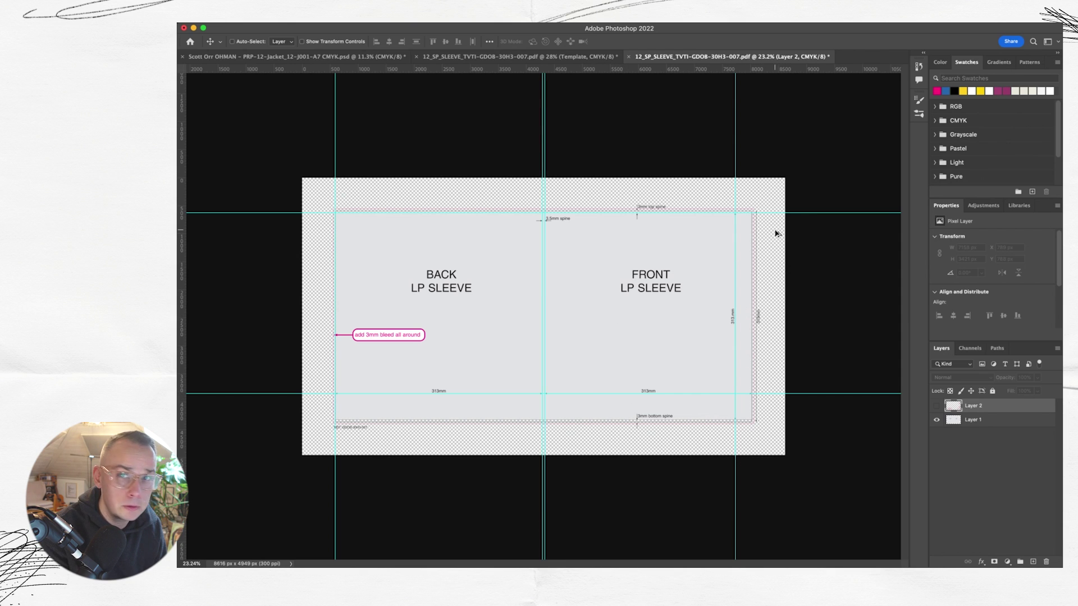
Examine the trim, bleed and top and bottom spine lines around the front cover's outer corners and edge.
scroll(772, 234, up, 5)
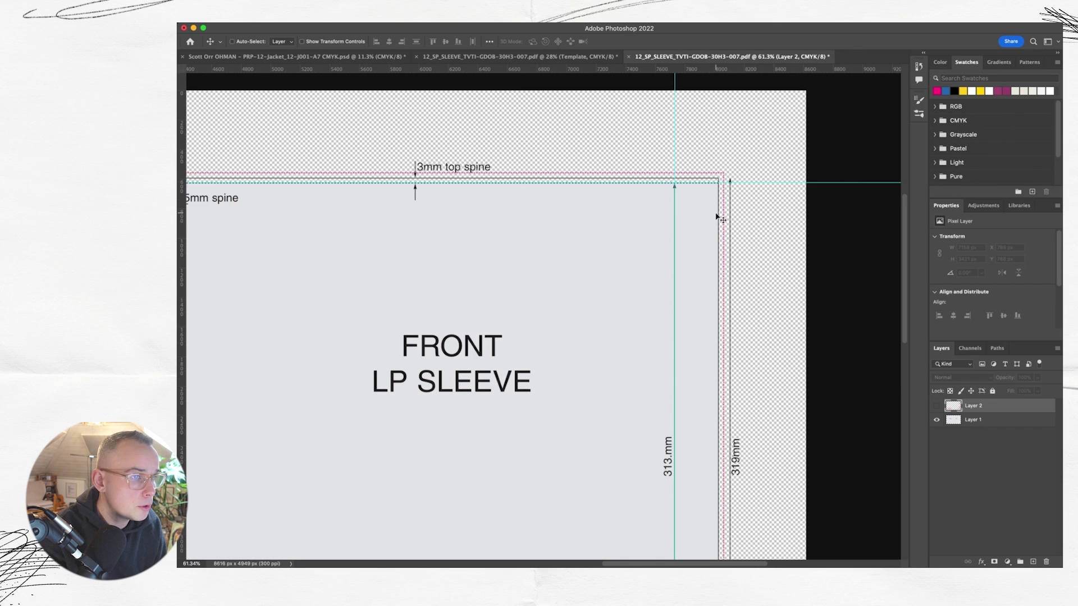
scroll(716, 216, up, 3)
scroll(420, 164, left, 2)
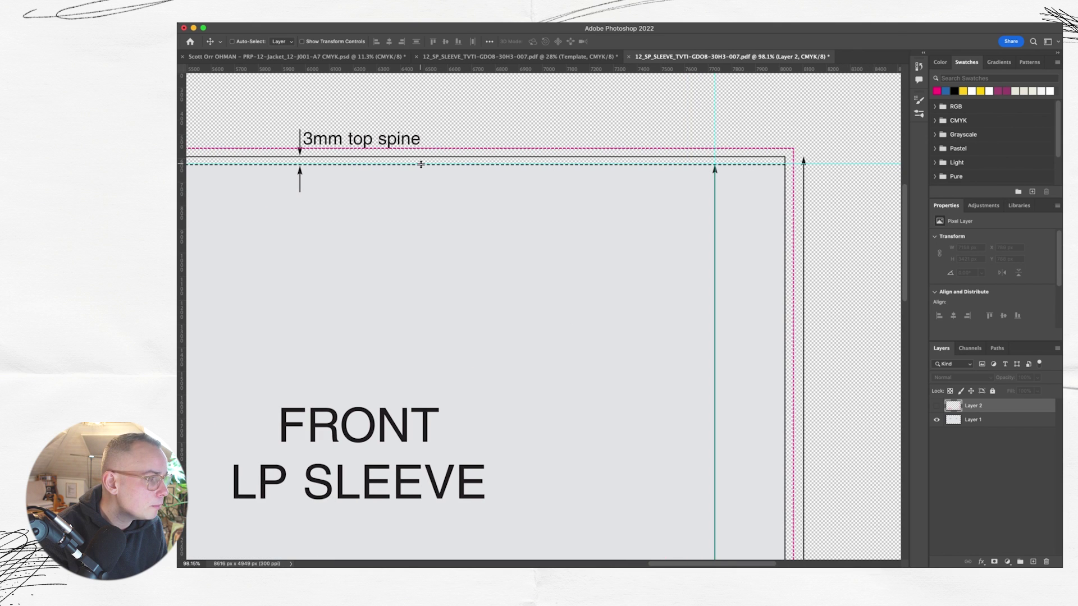
scroll(772, 181, down, 15)
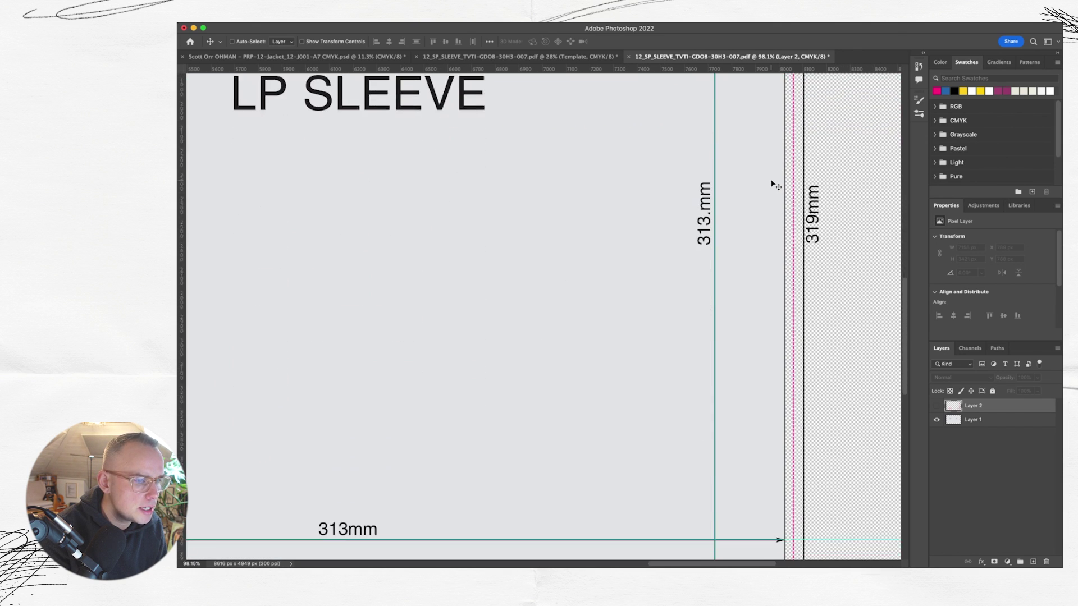
scroll(774, 185, down, 2)
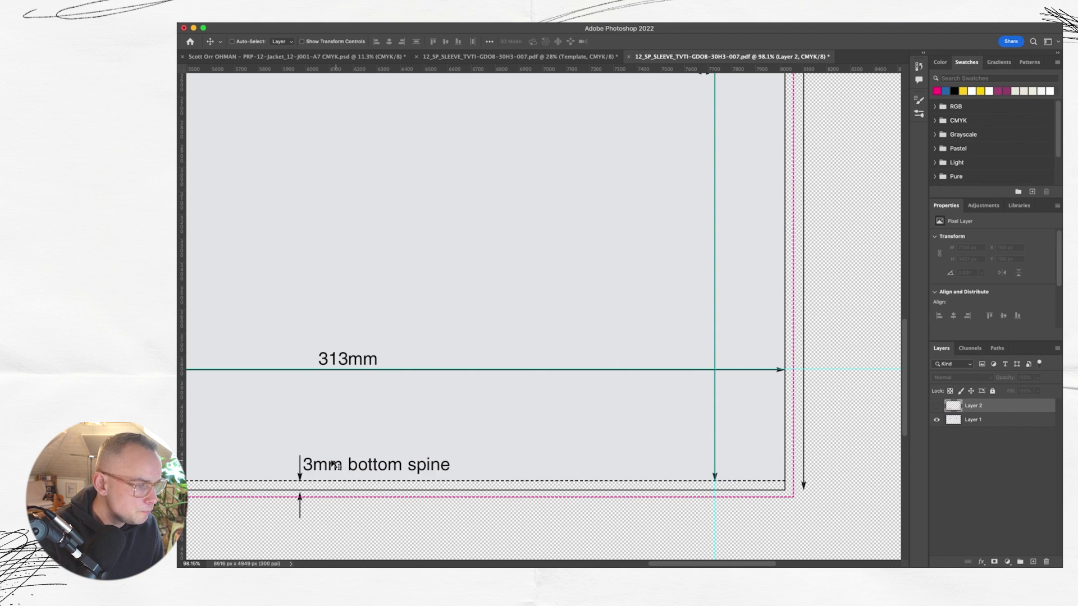
scroll(464, 450, down, 3)
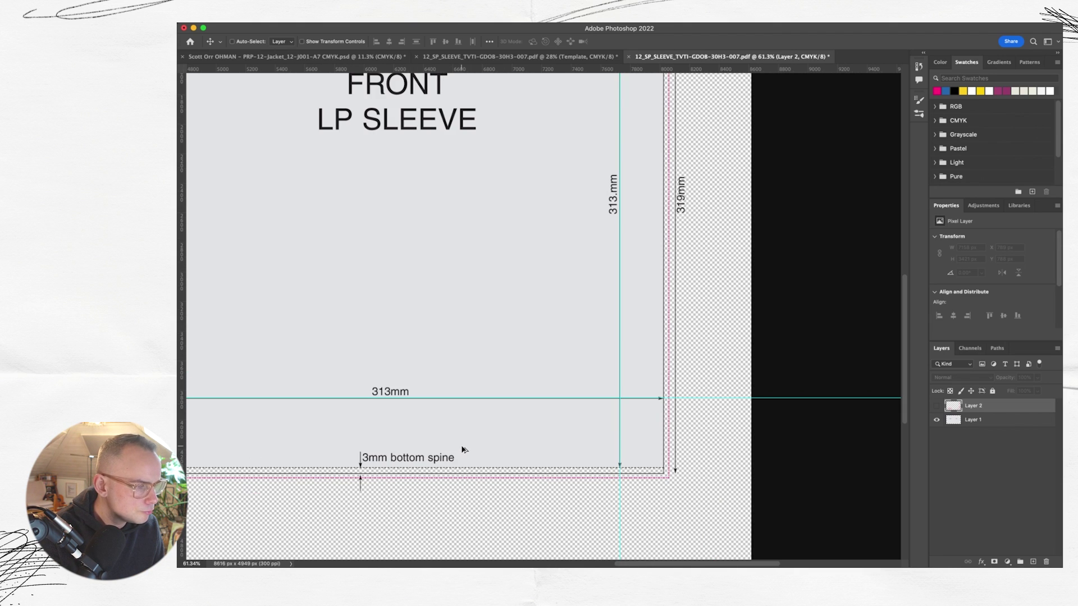
scroll(517, 423, up, 10)
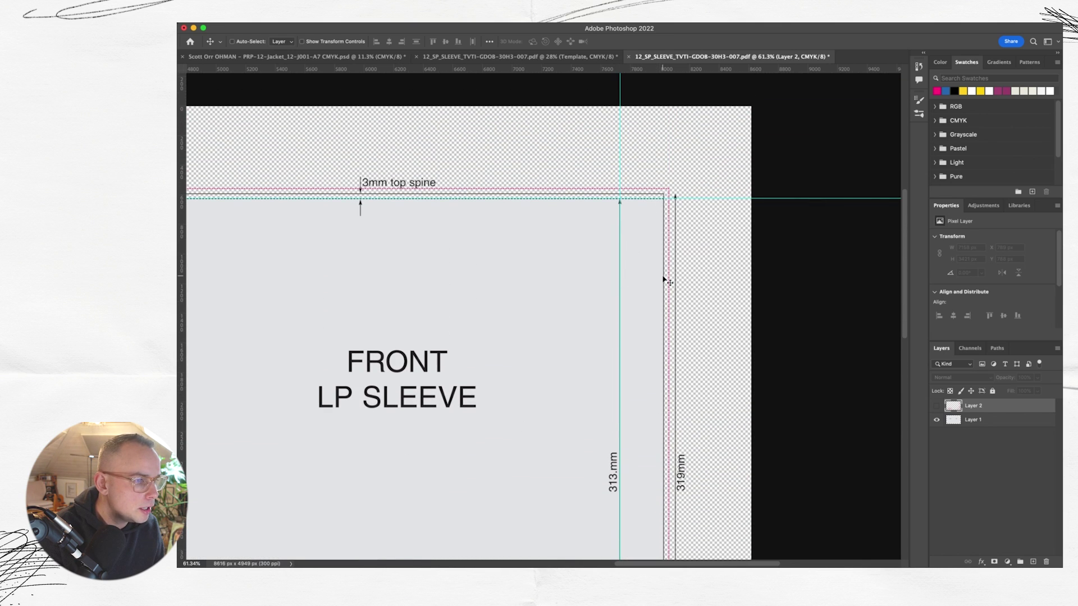
scroll(666, 386, down, 10)
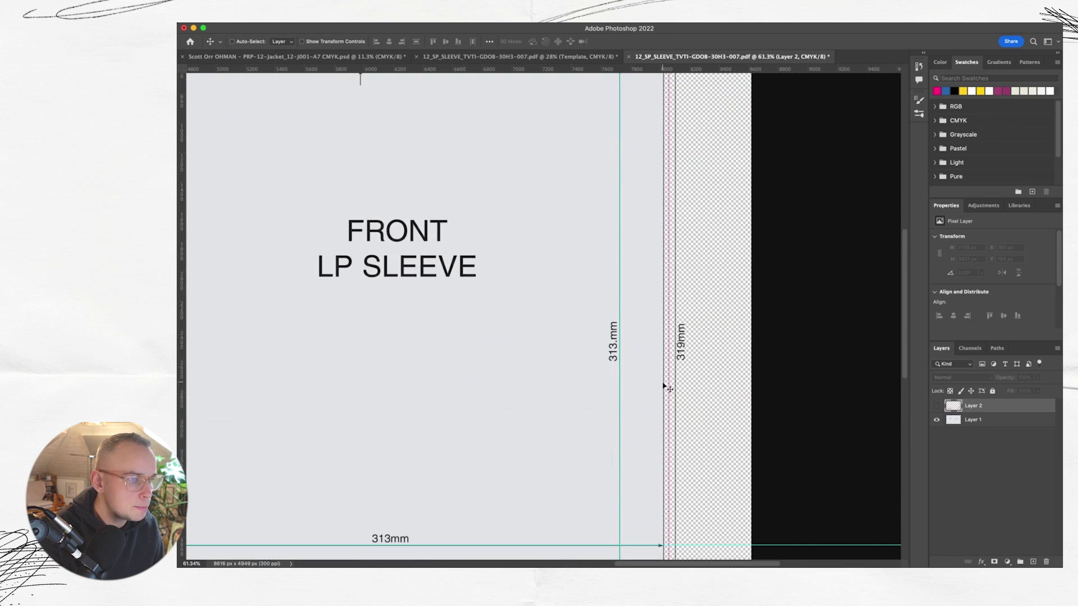
Check the guides against the front cover's 313mm width line and the spine folds, and hide the guides.
scroll(661, 361, left, 8)
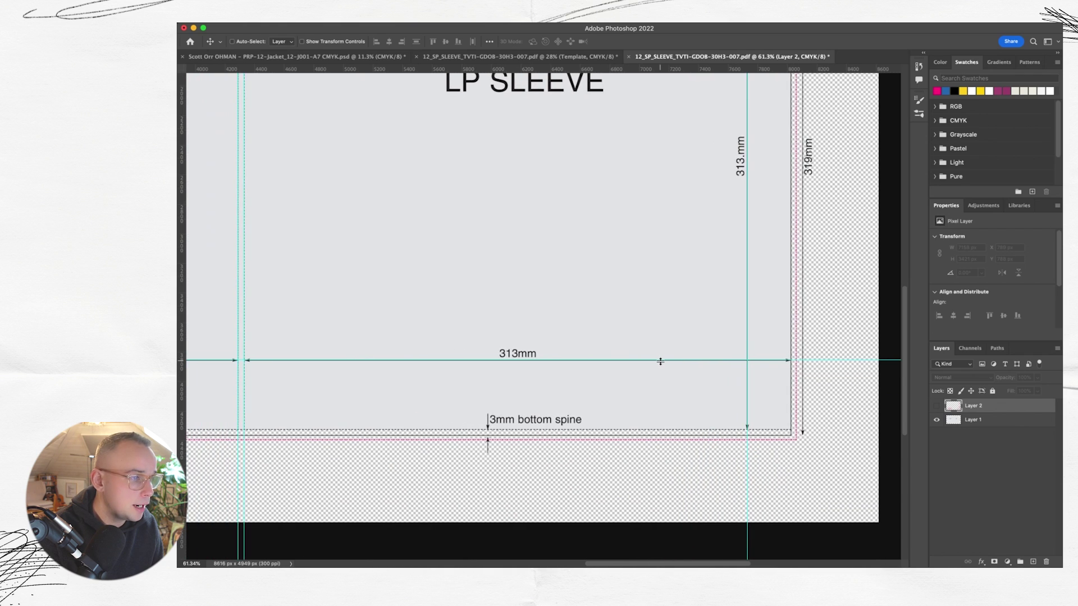
scroll(361, 358, up, 10)
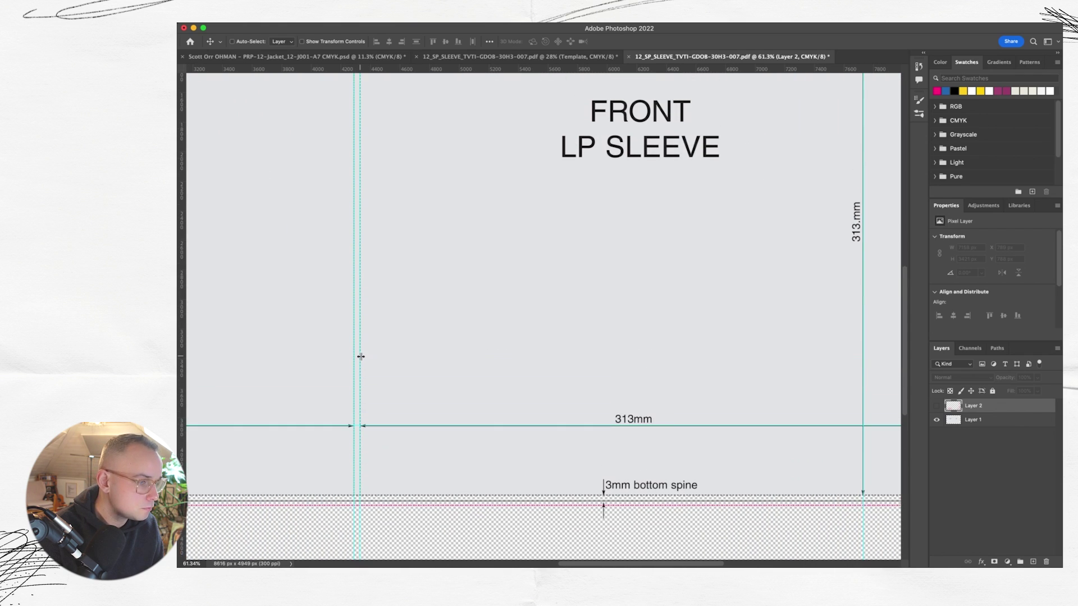
scroll(776, 205, right, 4)
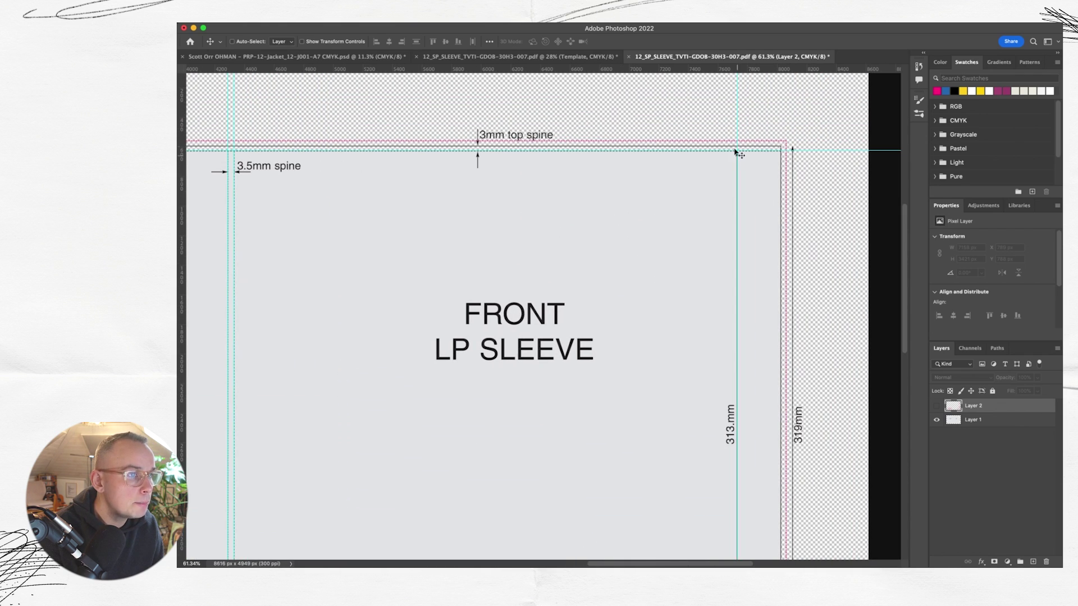
scroll(480, 152, left, 5)
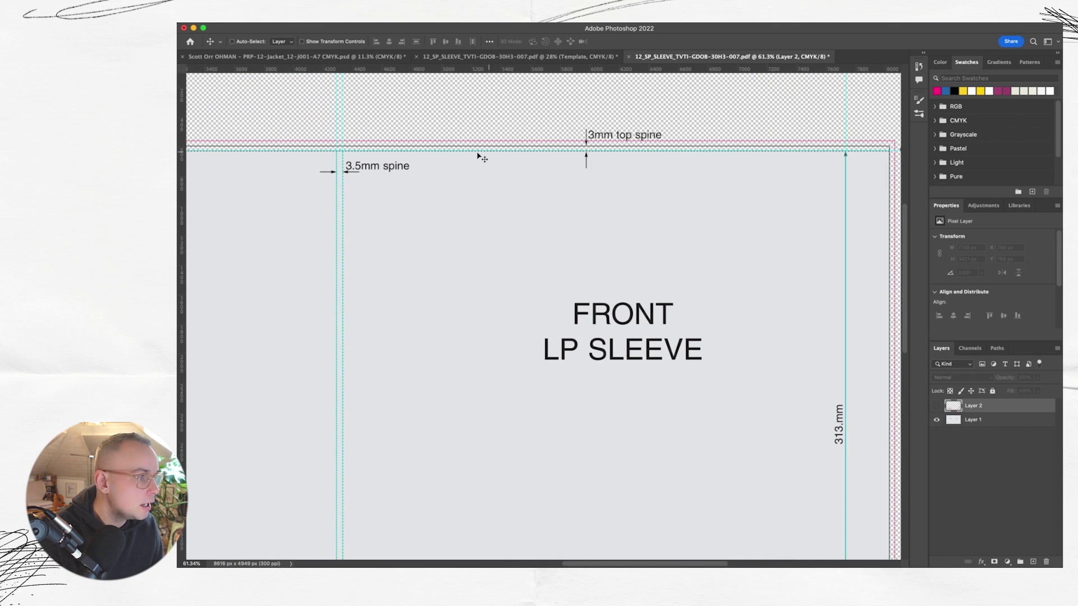
key(super+semicolon)
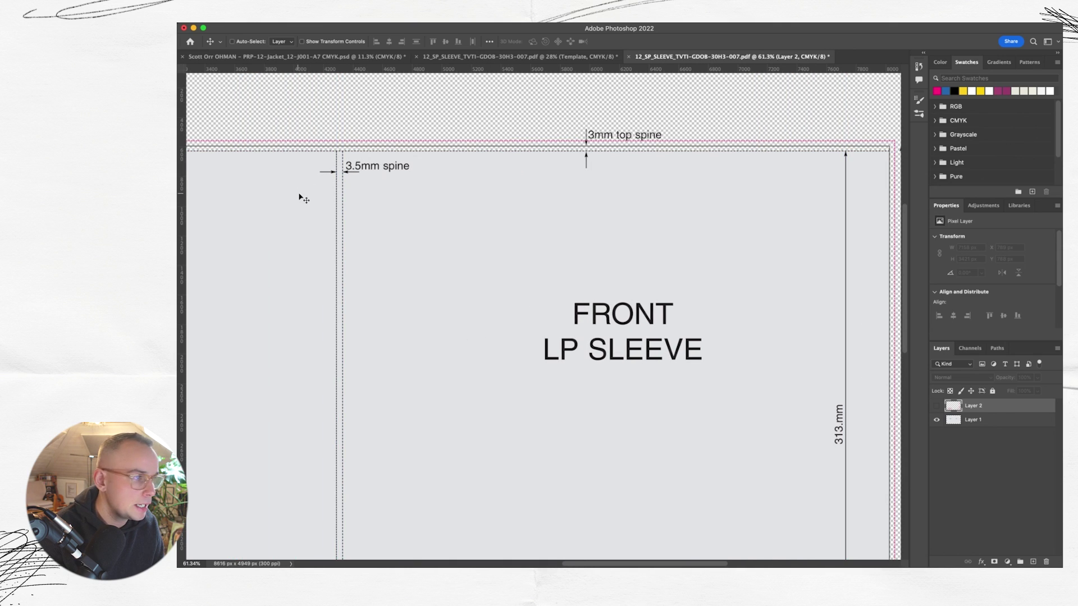
Examine the bleed, trim and dashed fold lines around the back cover, the center spine and the top and bottom spines.
scroll(341, 193, left, 1)
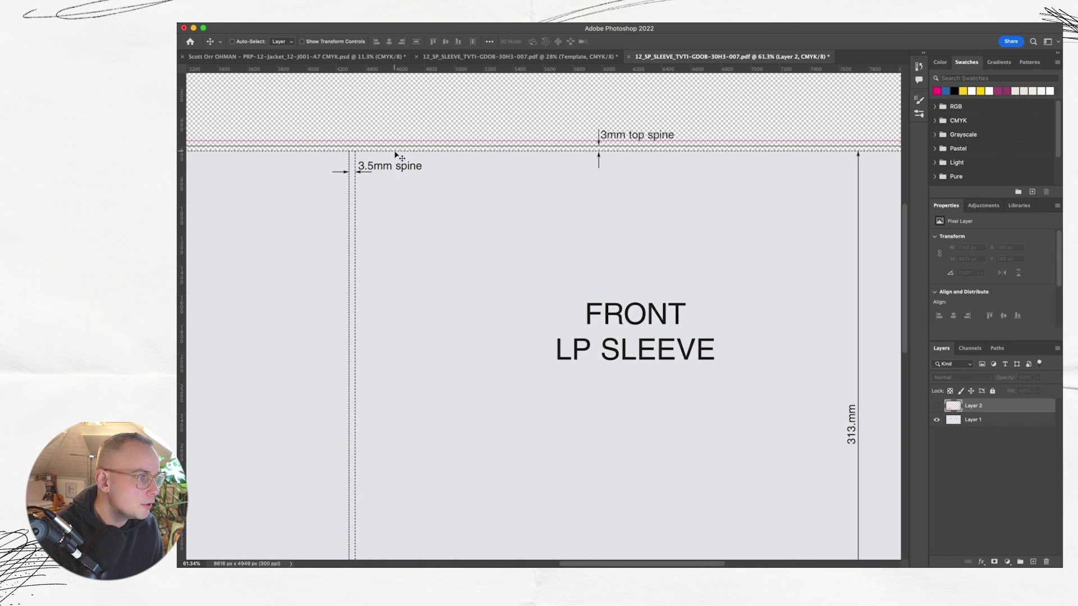
scroll(396, 157, left, 15)
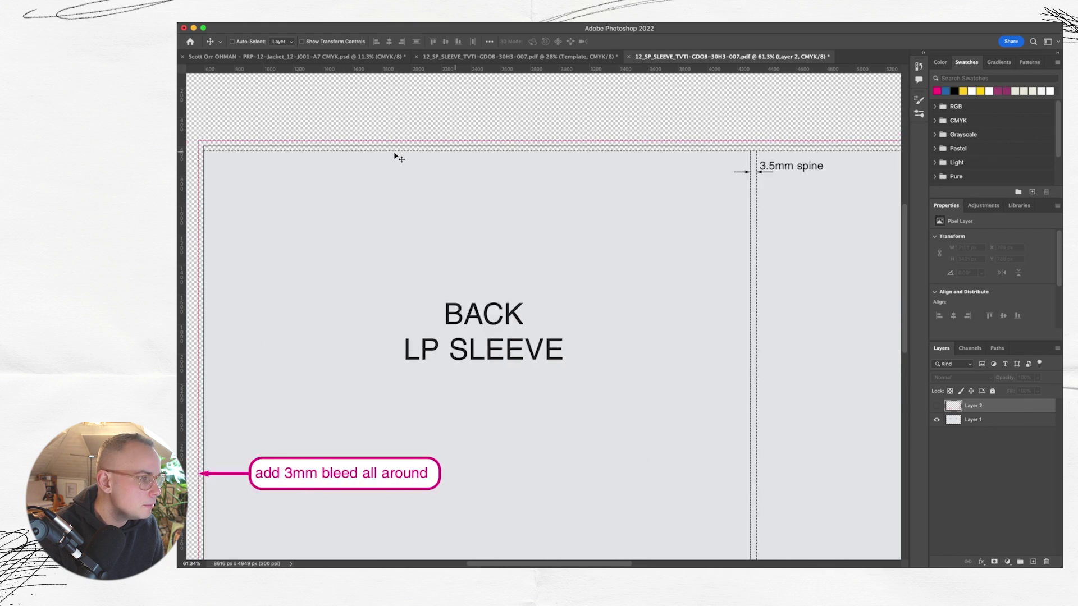
scroll(314, 240, down, 2)
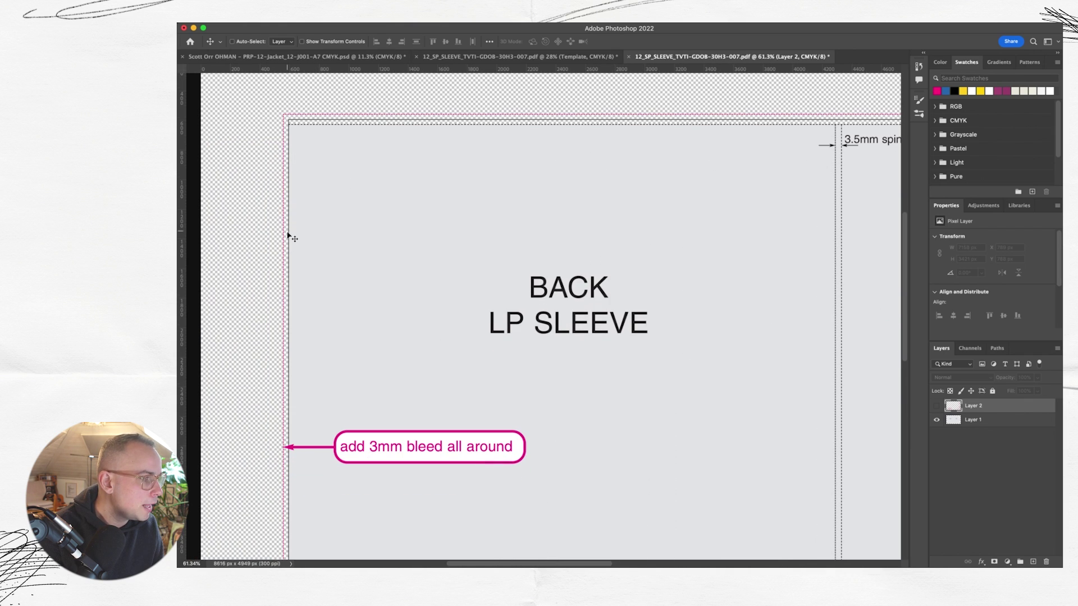
scroll(433, 146, right, 5)
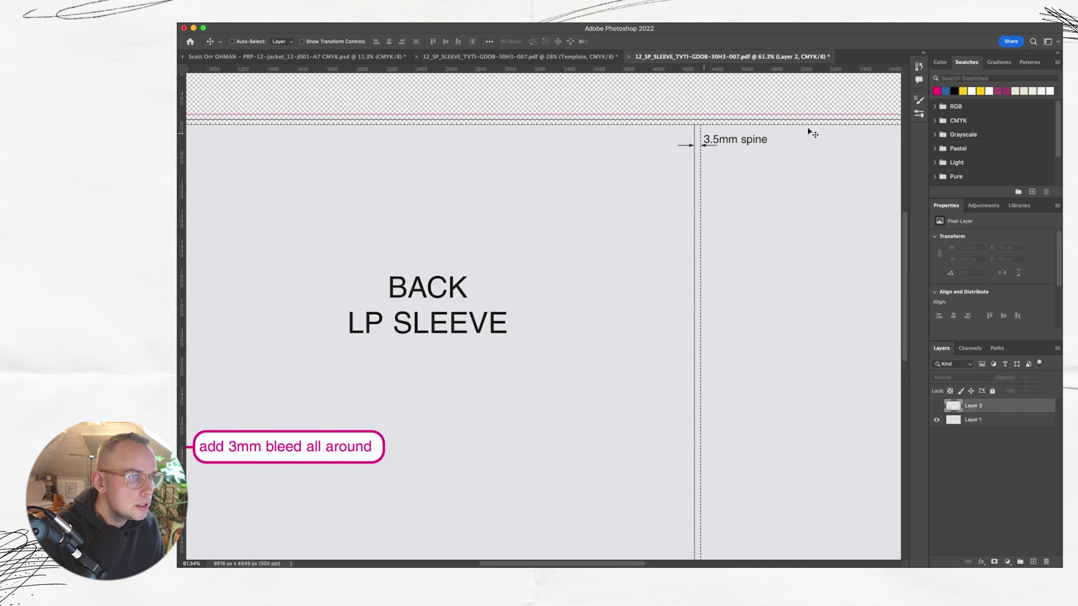
scroll(775, 125, right, 5)
scroll(774, 125, right, 3)
scroll(773, 127, down, 8)
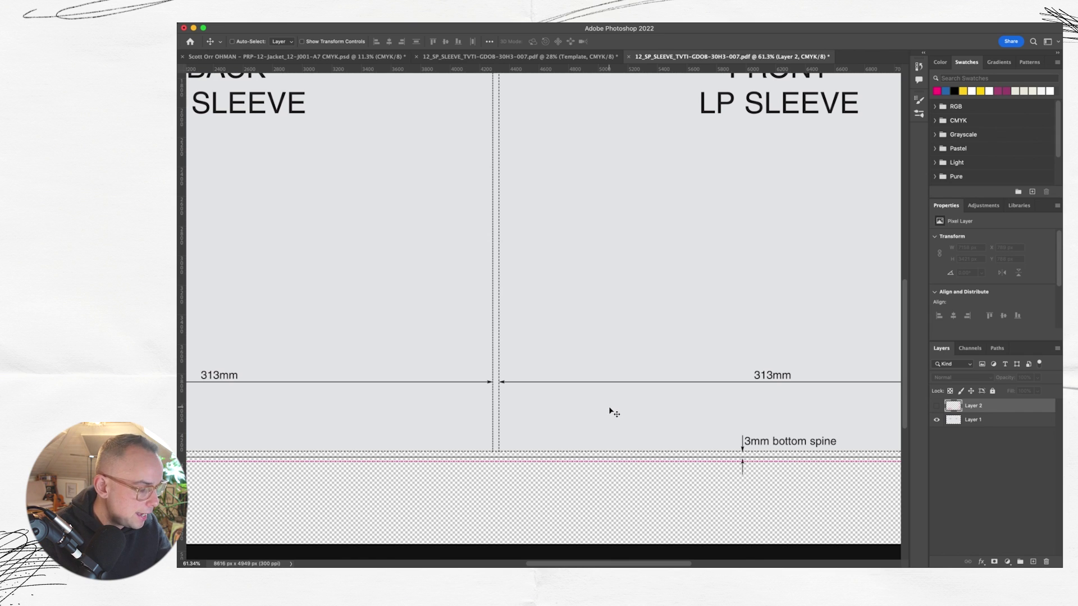
scroll(634, 185, up, 10)
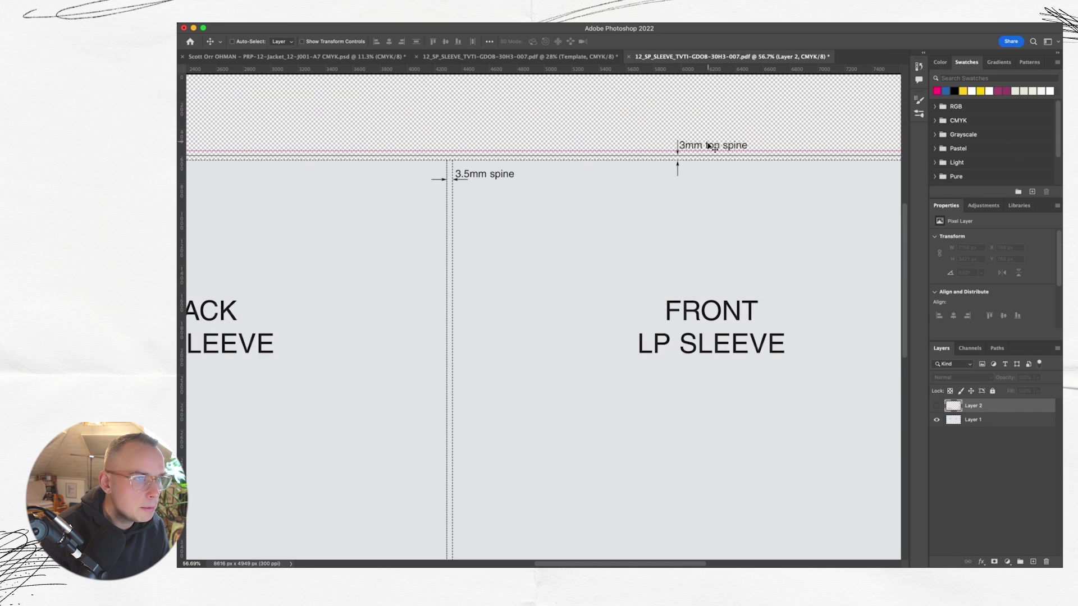
scroll(668, 155, up, 3)
scroll(668, 155, up, 2)
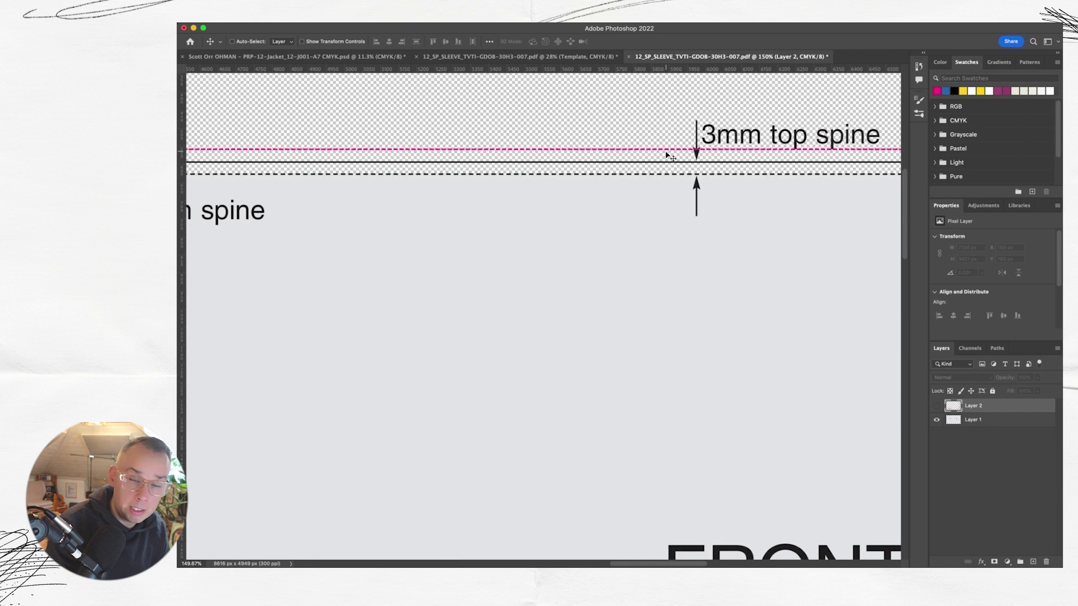
scroll(668, 155, down, 4)
scroll(668, 155, down, 3)
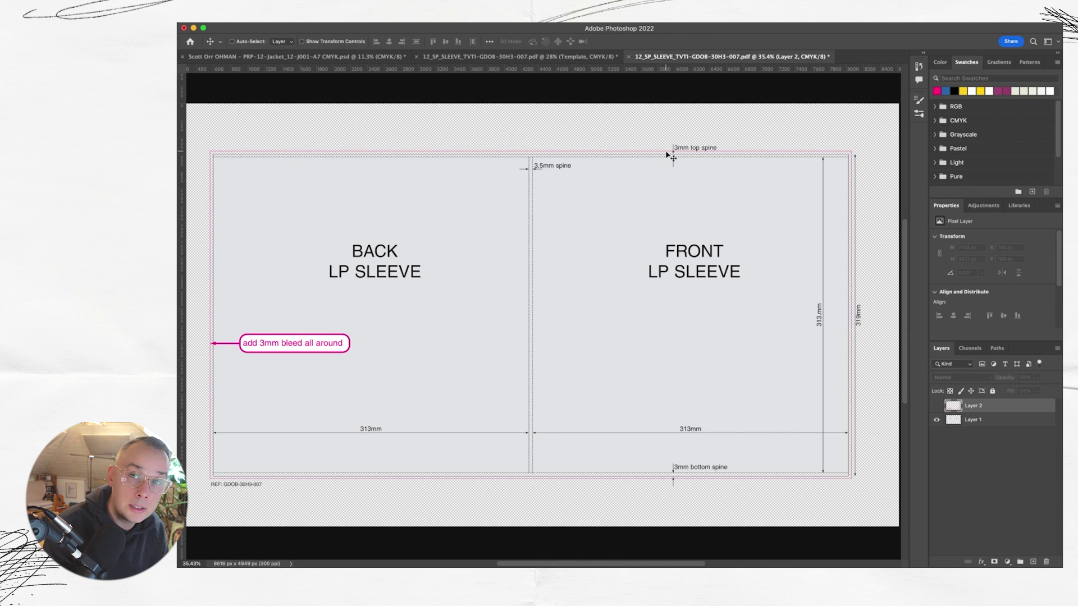
Draw a magenta rectangle about 7824 x 4170 px covering the whole sleeve, and place its layer beneath Layer 1.
key(u)
drag(203, 139, 869, 496)
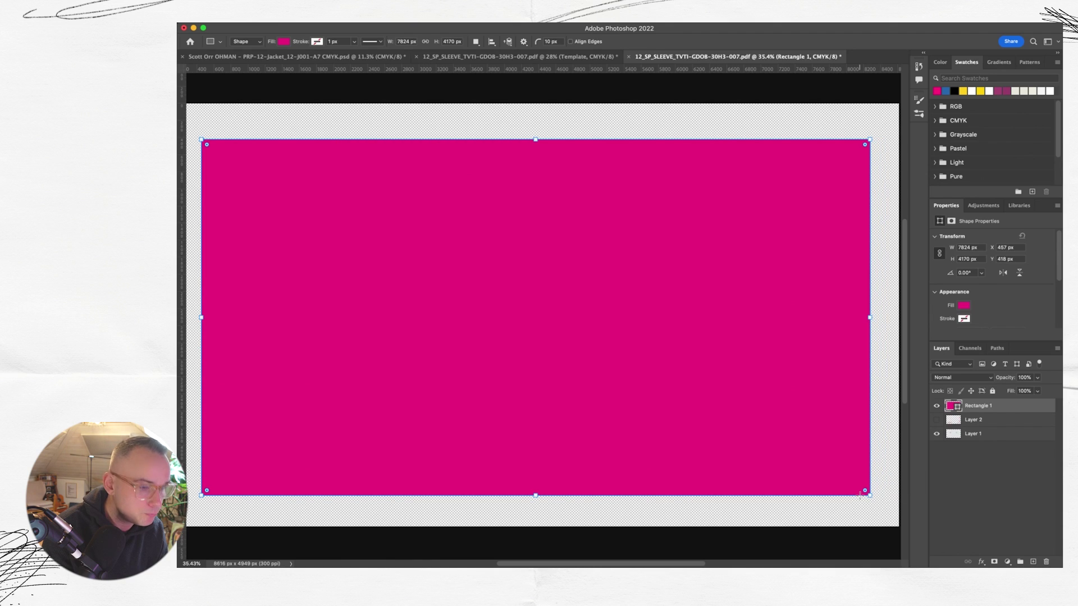
key(v)
mouse_move(973, 420)
mouse_down()
mouse_move(975, 404)
mouse_move(974, 420)
mouse_up()
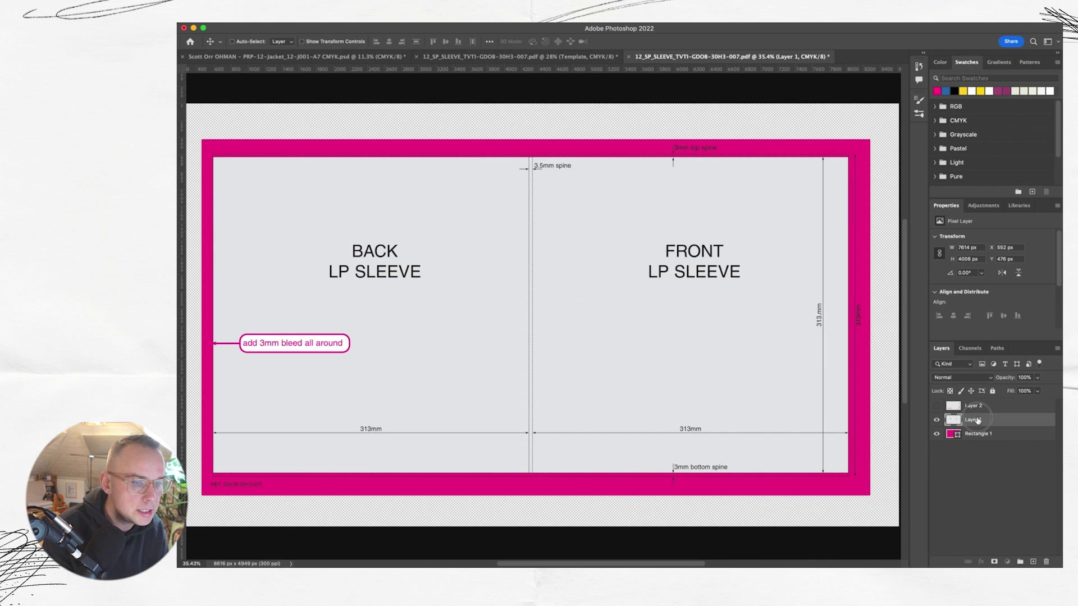
Set Layer 1's blend mode to Multiply, select the rectangle layer, and toggle Layer 1's visibility to compare the artwork with and without the template.
click(957, 378)
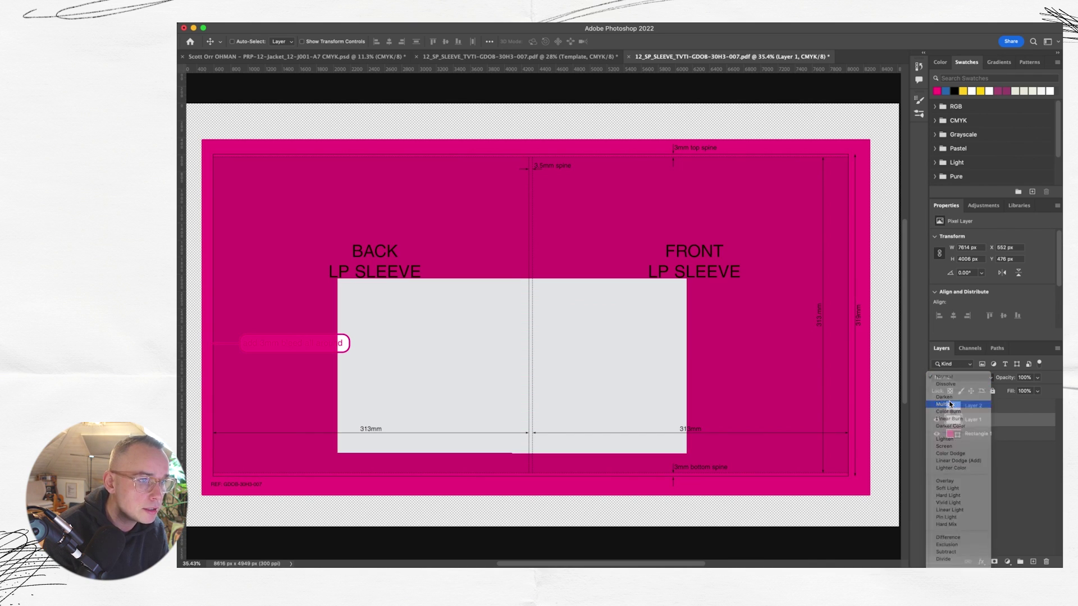
click(948, 404)
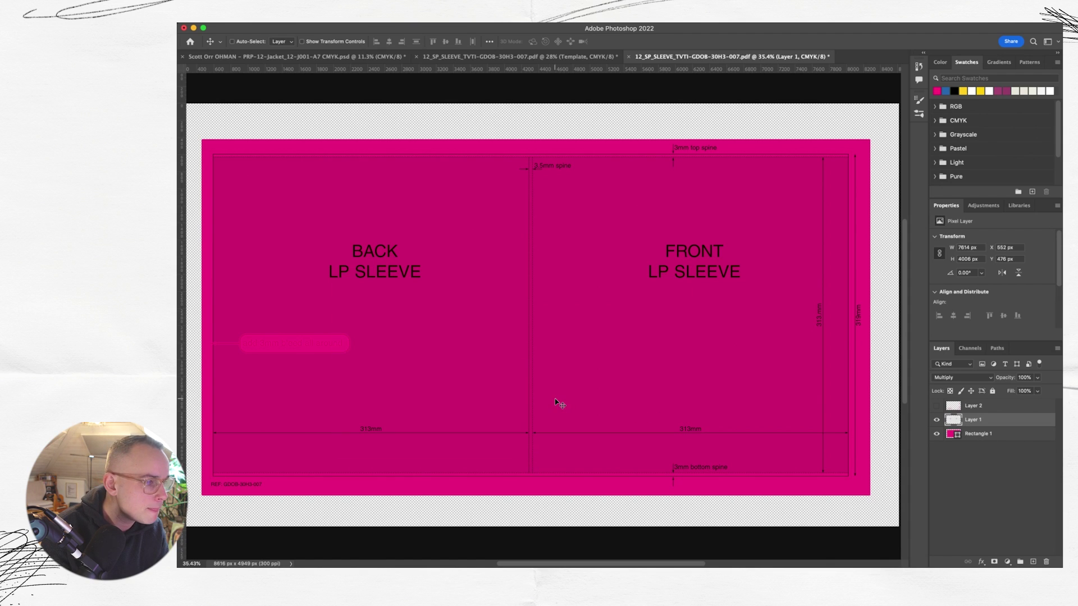
click(984, 435)
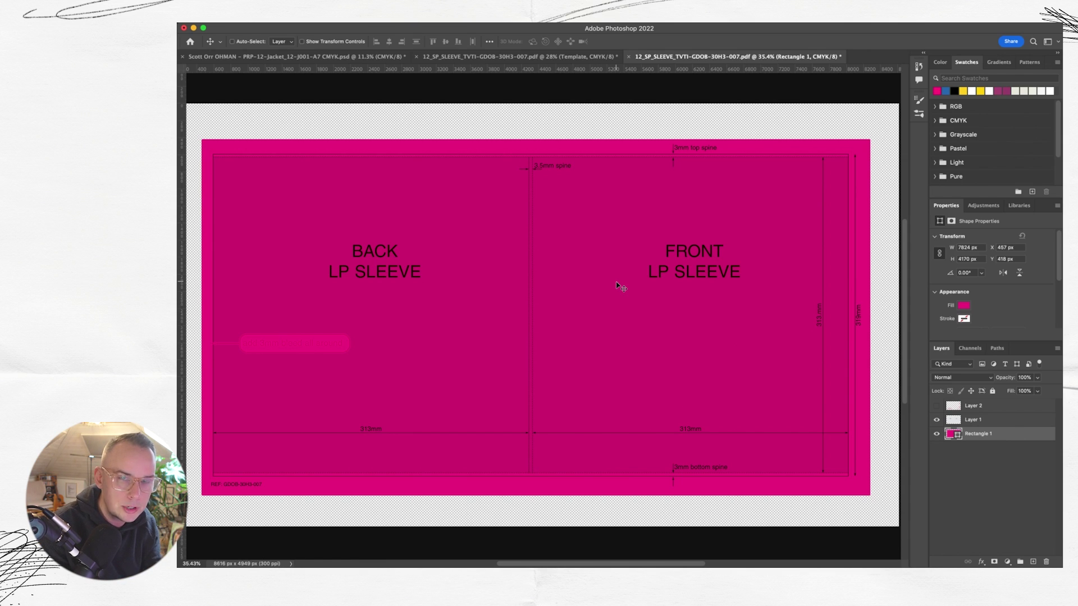
click(936, 419)
click(936, 419)
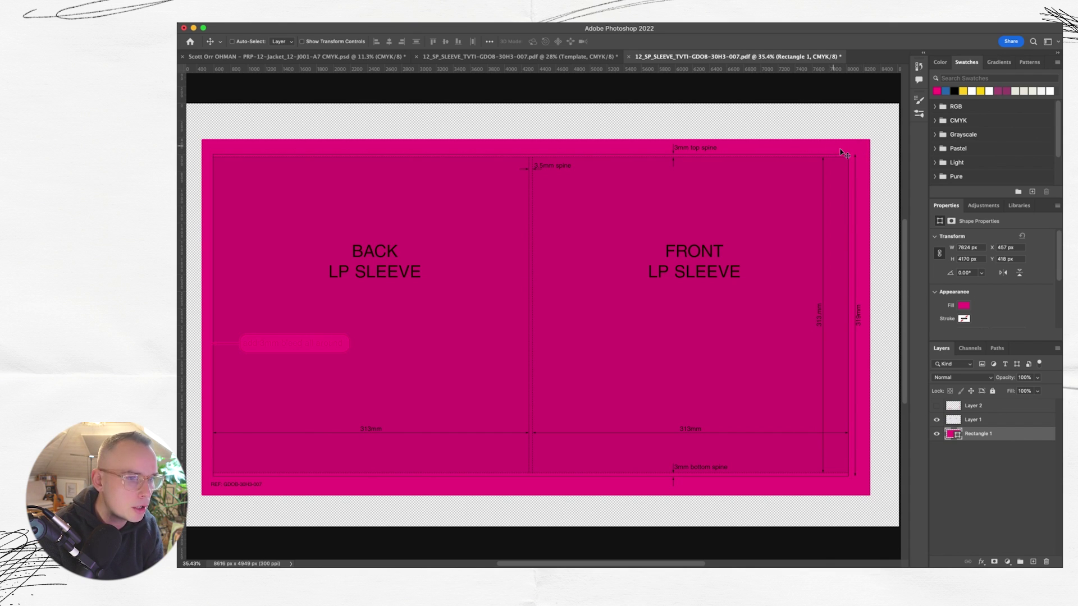
Change the rectangle's fill color to light green.
scroll(838, 155, up, 3)
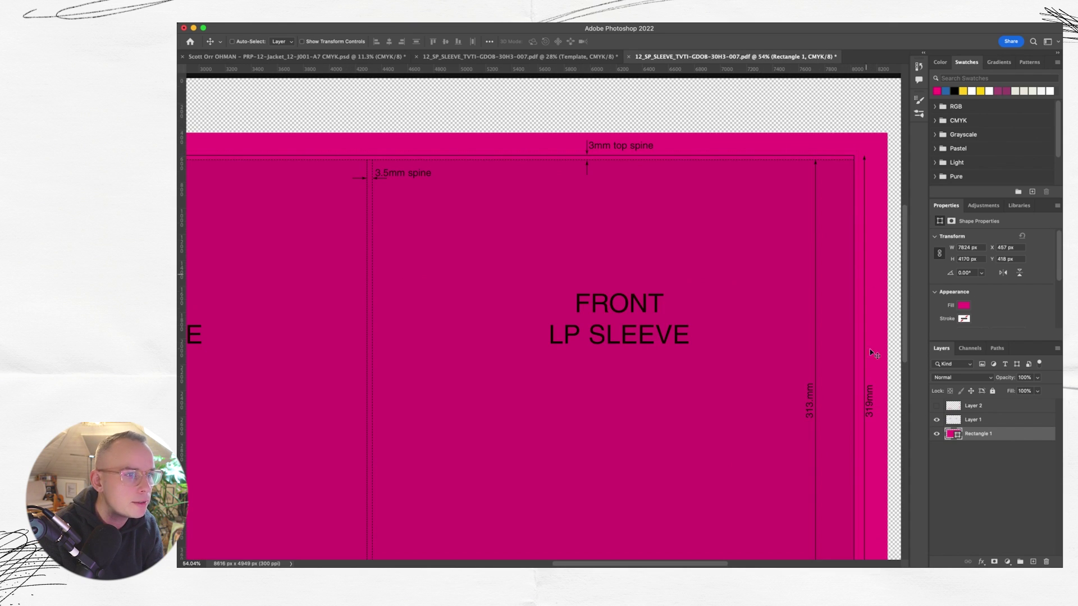
double_click(961, 436)
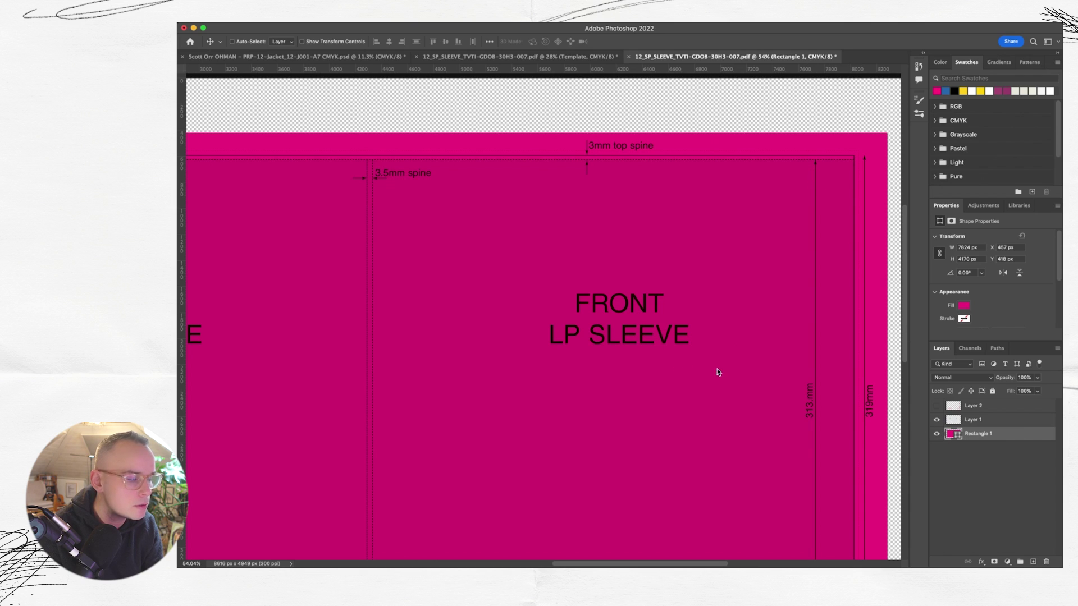
drag(1031, 452, 1027, 447)
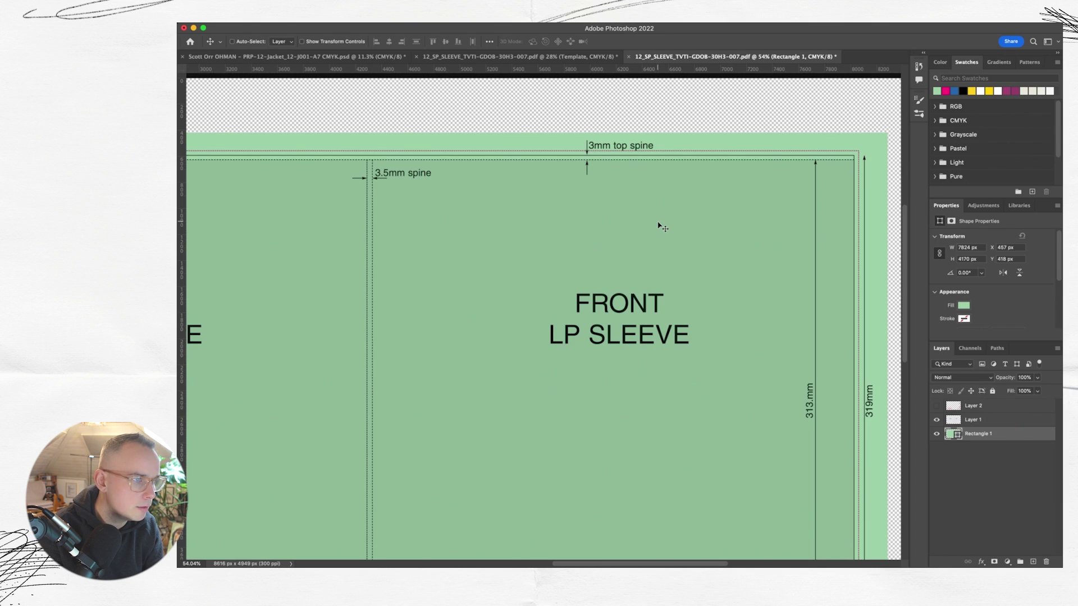
Transform the green rectangle to about 8097 x 4291 px, extending it farther past the bleed at the back cover's upper outer corner.
scroll(717, 151, up, 5)
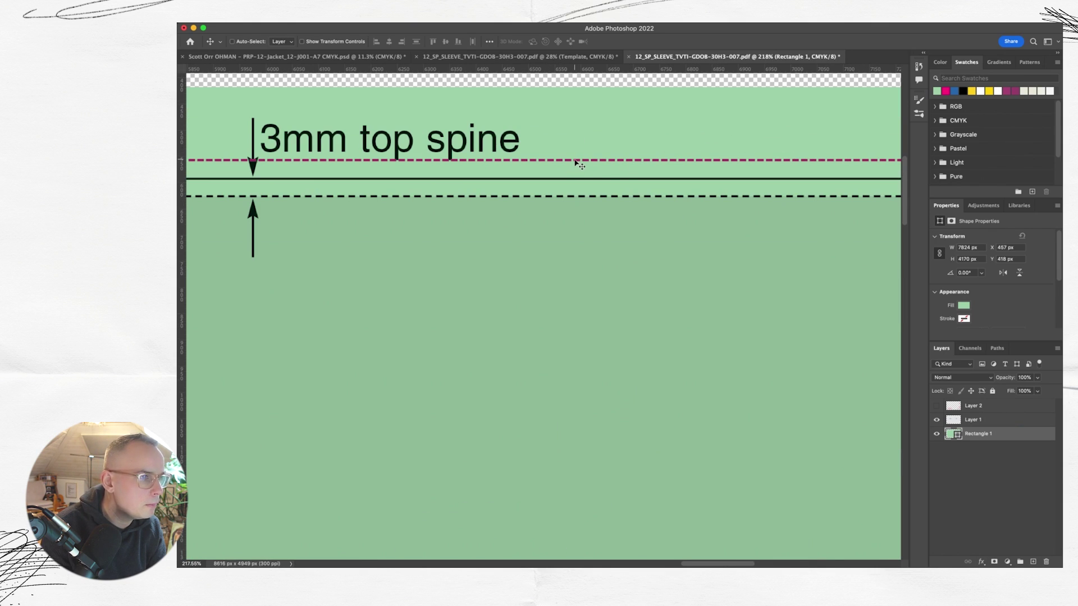
scroll(644, 164, down, 2)
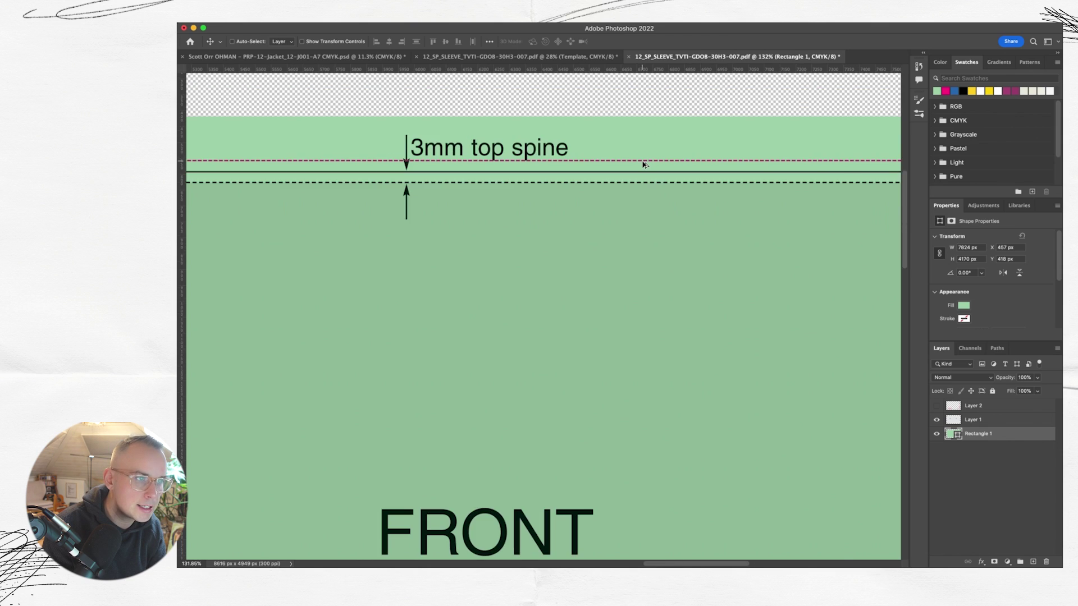
scroll(645, 164, down, 6)
scroll(571, 251, up, 2)
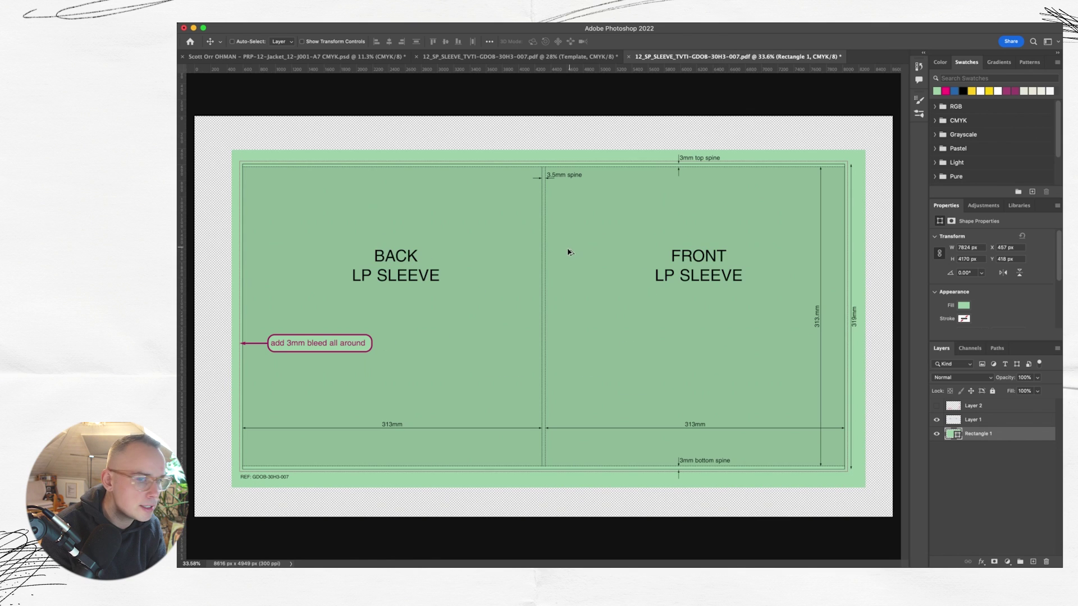
key(super+t)
drag(232, 151, 209, 140)
key(Return)
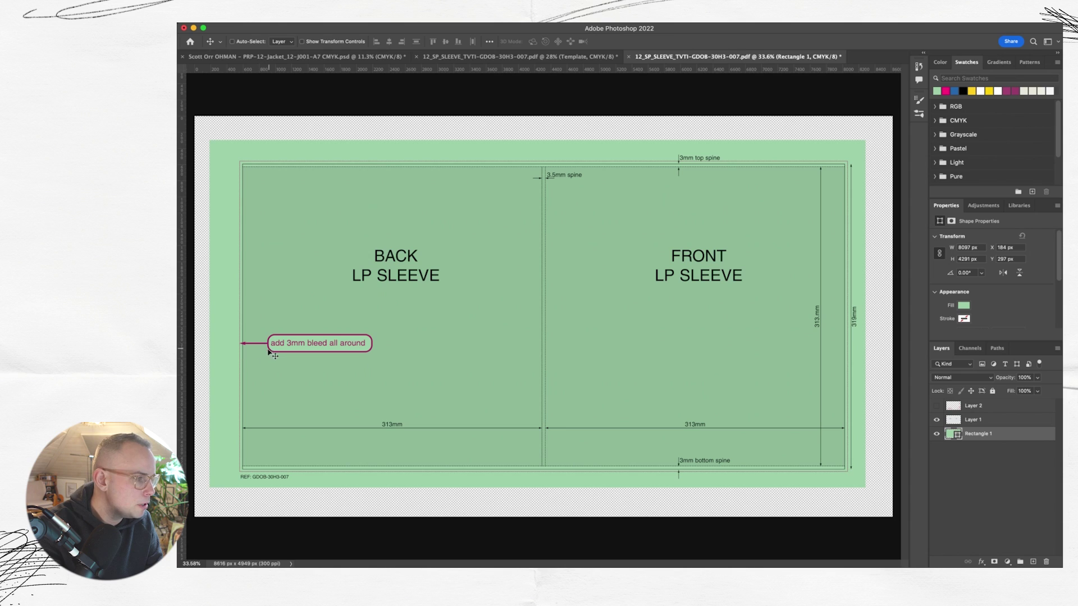
Try a different blend mode on Layer 1 in place of Multiply, and undo the change.
scroll(231, 380, up, 3)
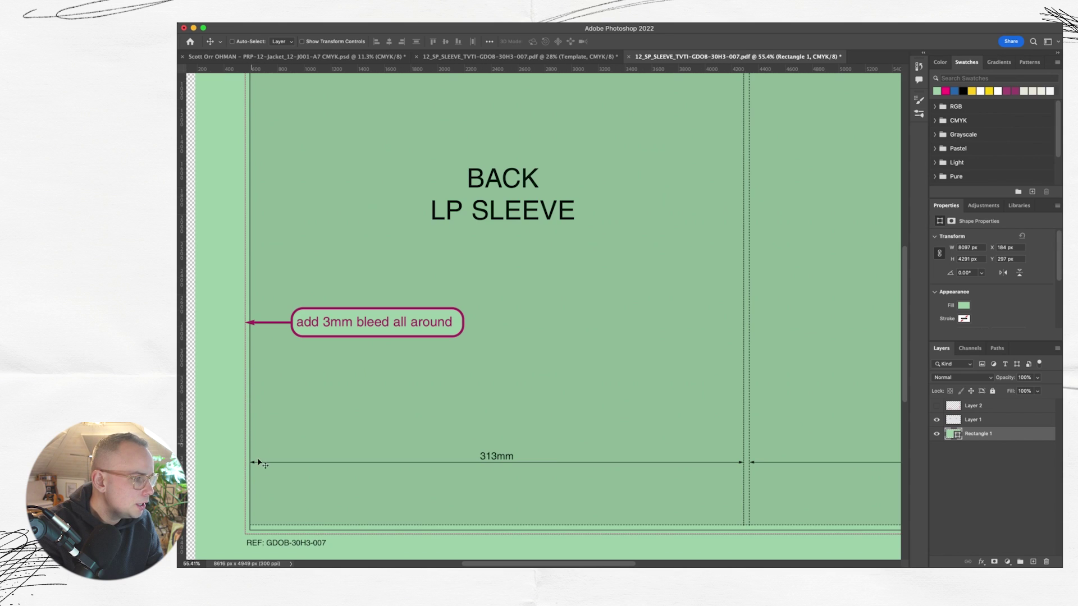
scroll(264, 466, down, 3)
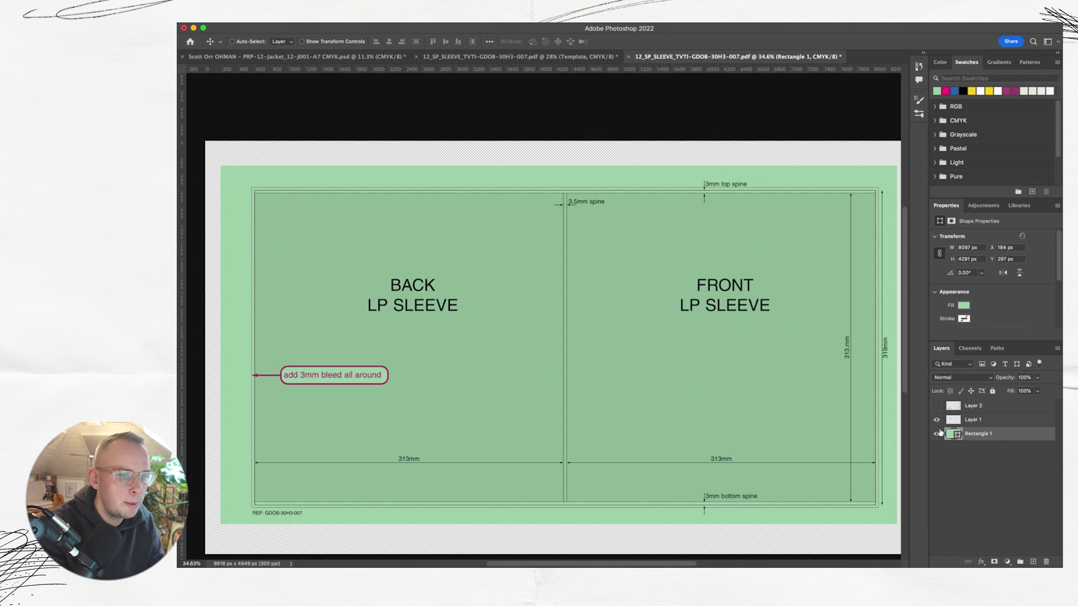
click(973, 420)
click(961, 377)
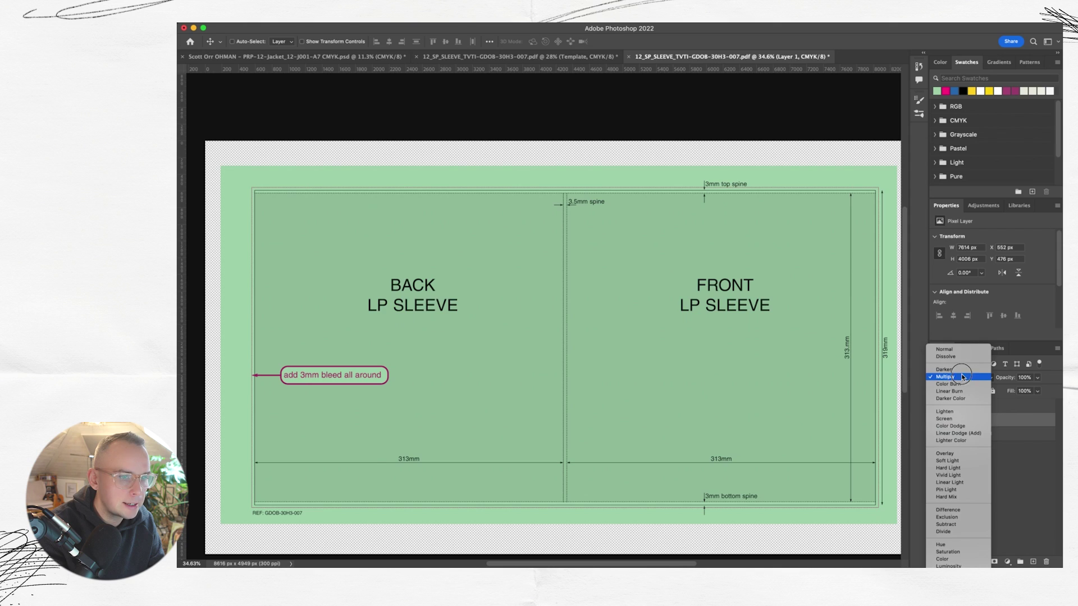
click(954, 372)
key(super+z)
Hide the guides and delete the green rectangle layer beneath the template.
key(super+semicolon)
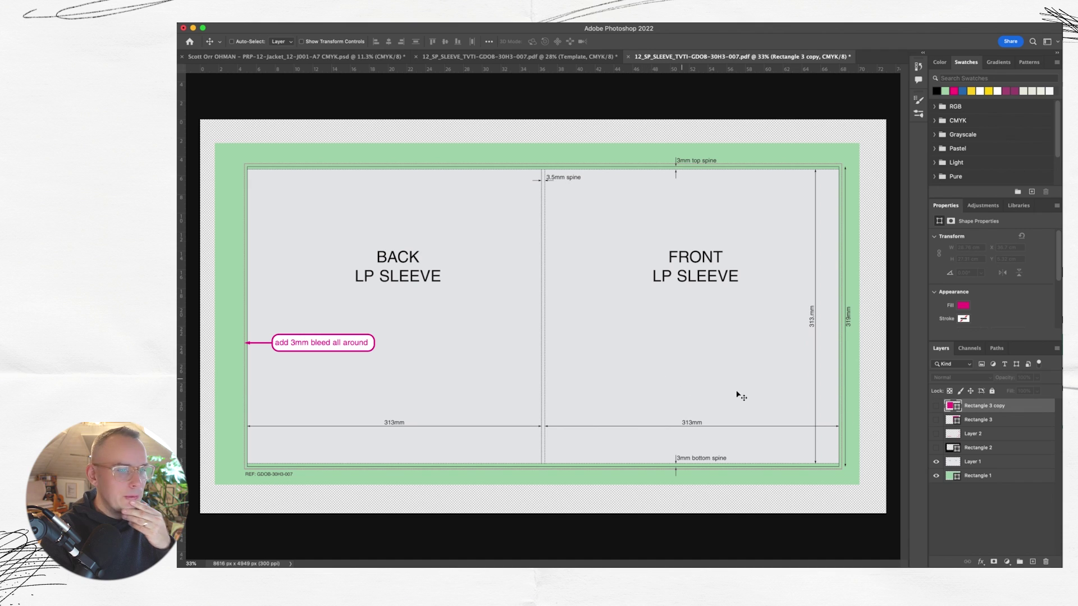
click(966, 476)
key(Delete)
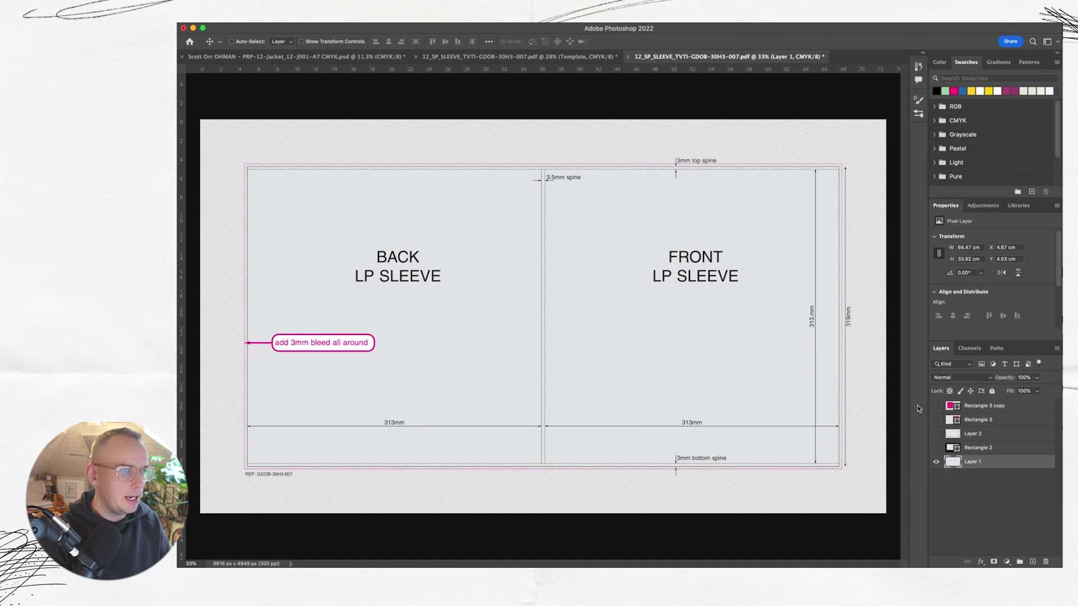
Switch to the sleeve document with the OH MAN artwork, keep the Template layer's blend mode at Multiply, and show the rulers.
click(456, 56)
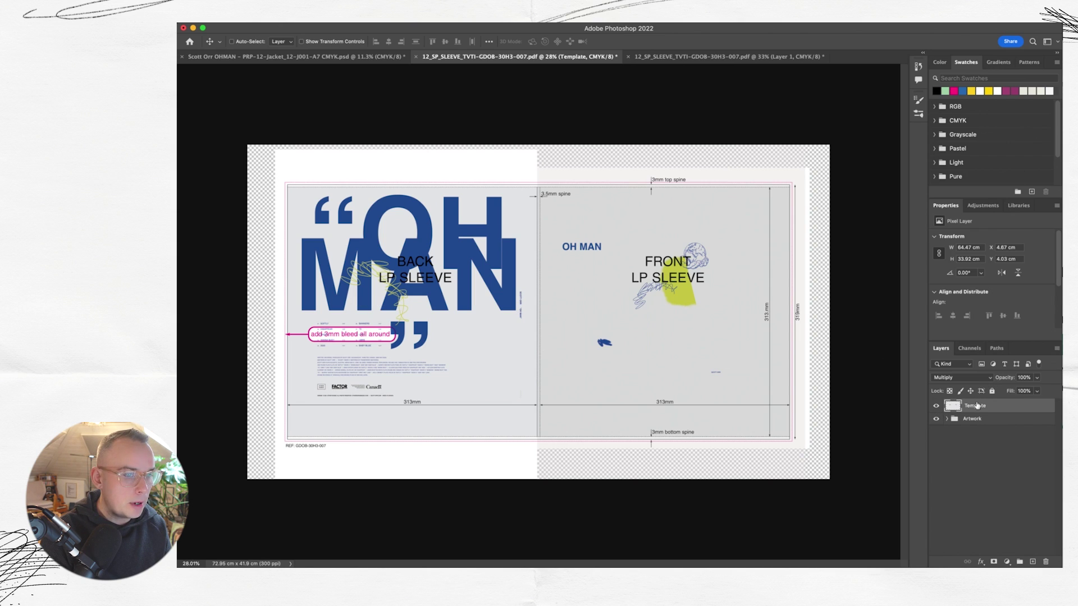
click(957, 377)
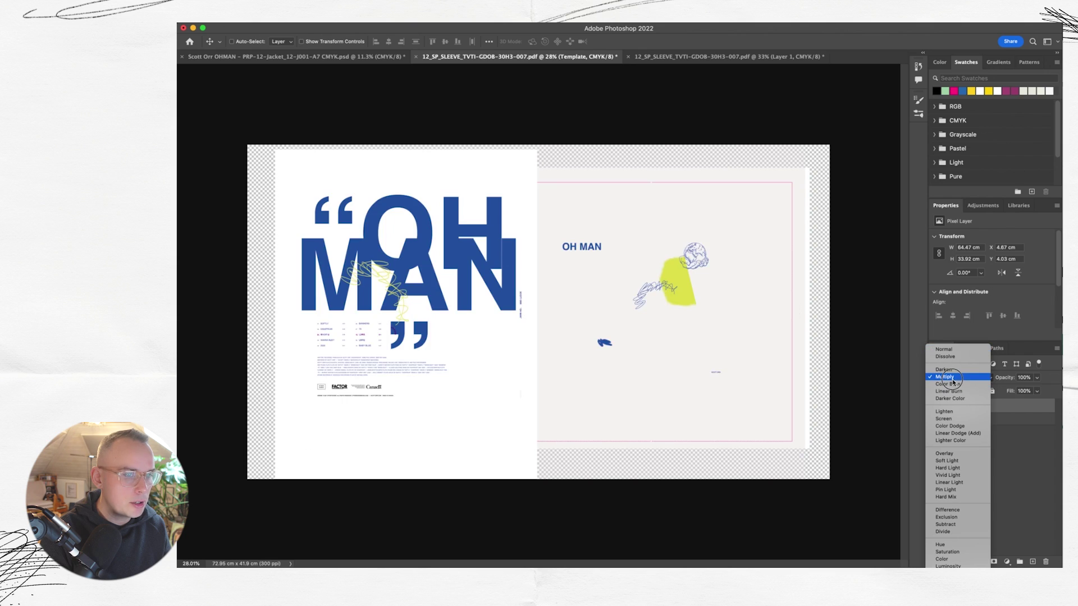
click(949, 377)
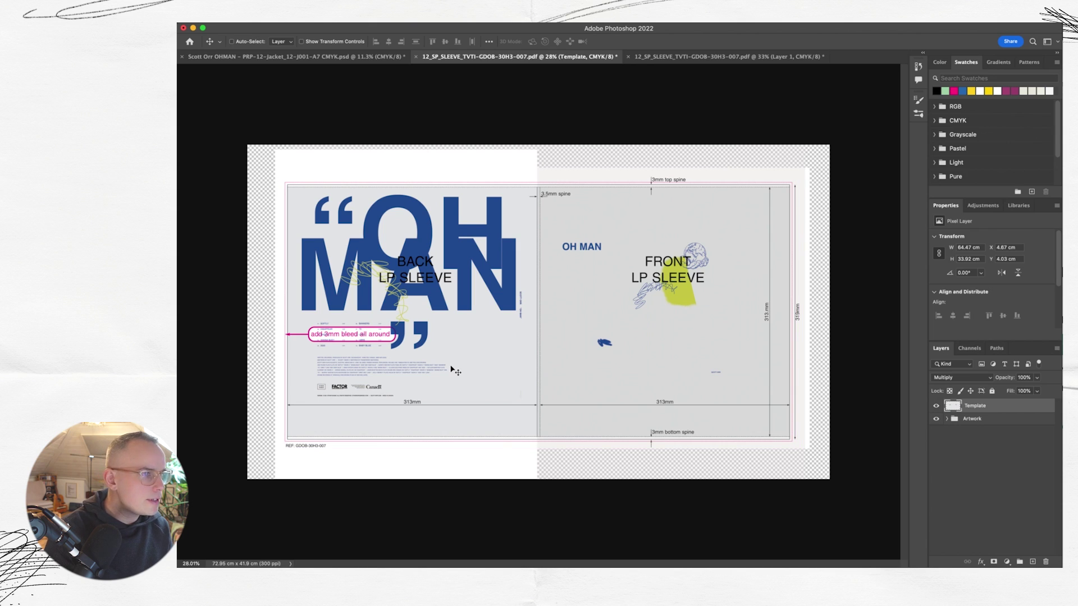
key(super+r)
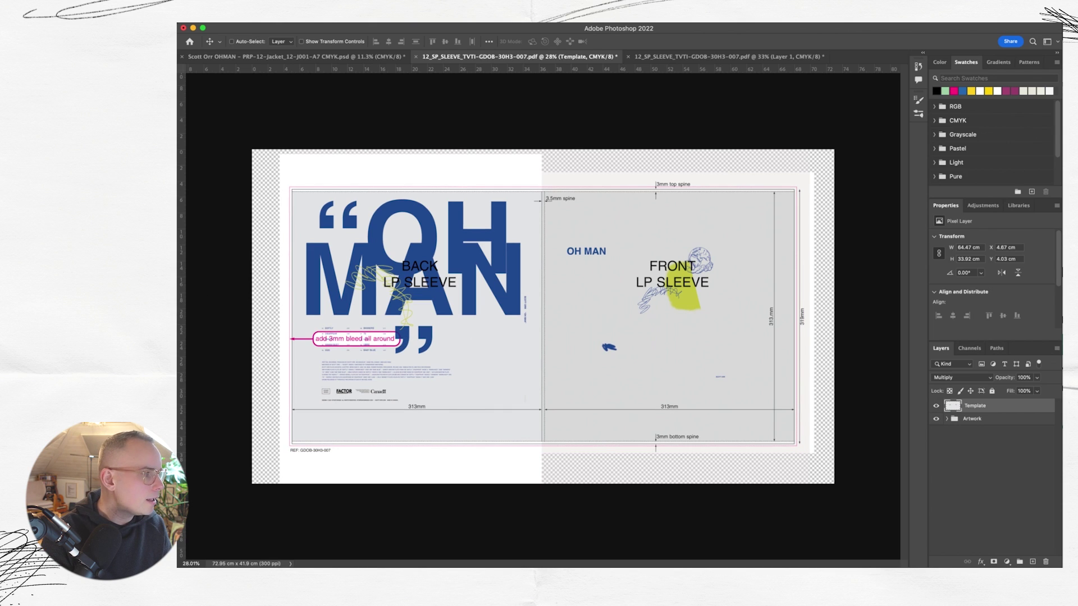
Place a vertical guide on the back cover's outer trim edge, and horizontal guides on the top trim line and lower 313mm dimension line.
drag(181, 264, 323, 283)
scroll(288, 294, up, 6)
scroll(353, 270, down, 6)
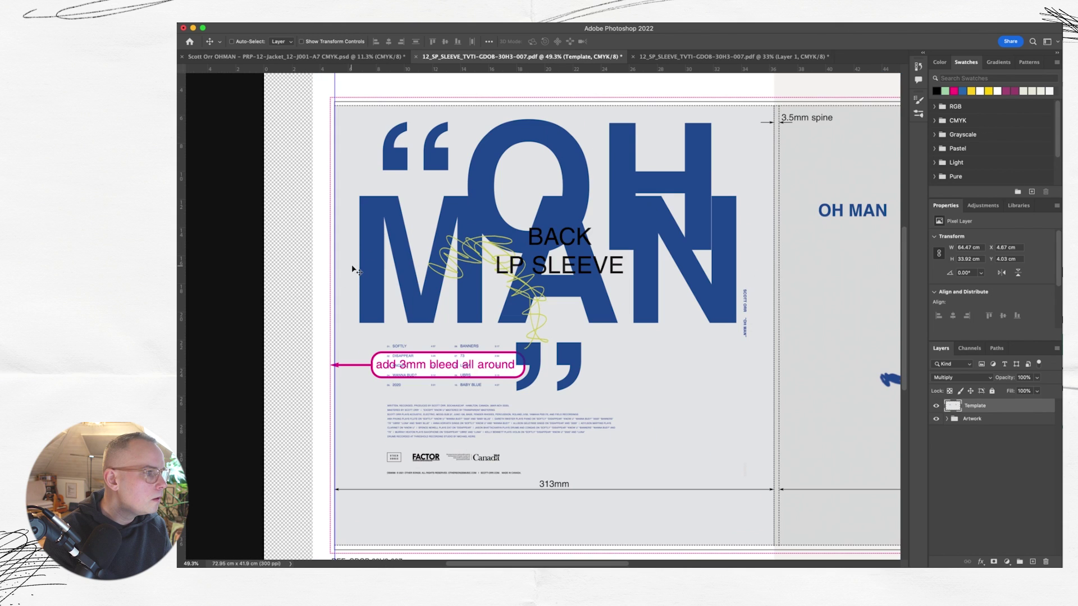
mouse_move(484, 70)
mouse_down()
mouse_move(474, 99)
mouse_move(488, 105)
mouse_up()
drag(542, 71, 479, 489)
Place vertical guides on both edges of the 3.5mm spine between the back and front covers.
drag(193, 399, 772, 391)
scroll(784, 392, up, 10)
drag(624, 375, 640, 367)
drag(187, 378, 696, 374)
Place a vertical guide beside the front cover's 313 mm height dimension line and check the guides across the whole sleeve.
scroll(697, 374, down, 8)
scroll(697, 376, right, 10)
drag(181, 370, 678, 370)
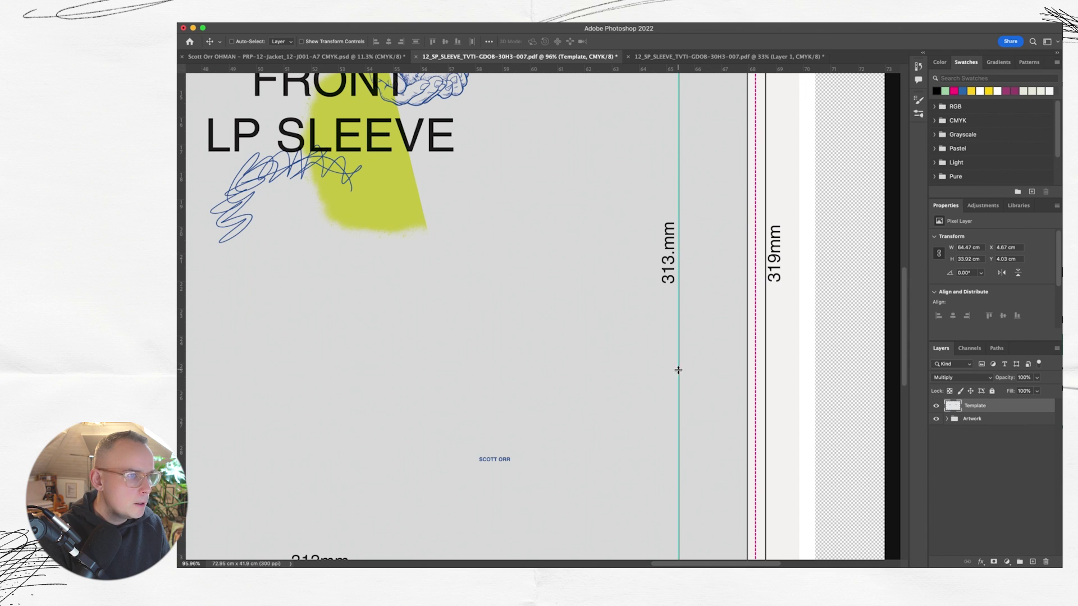
scroll(678, 371, down, 5)
scroll(637, 373, down, 4)
scroll(637, 373, up, 8)
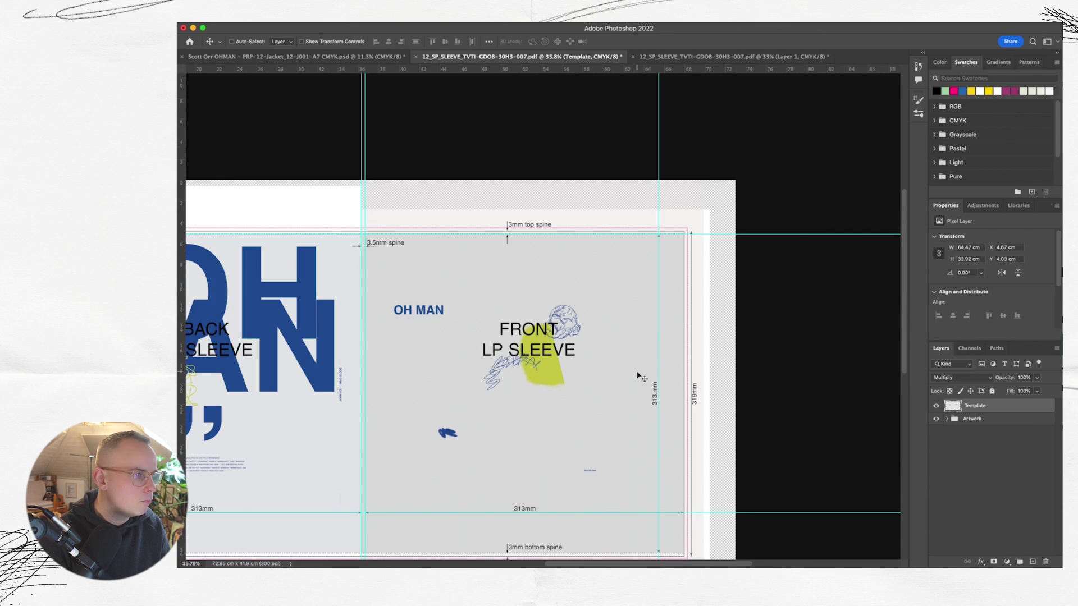
scroll(640, 375, left, 5)
scroll(639, 373, down, 1)
scroll(639, 369, right, 2)
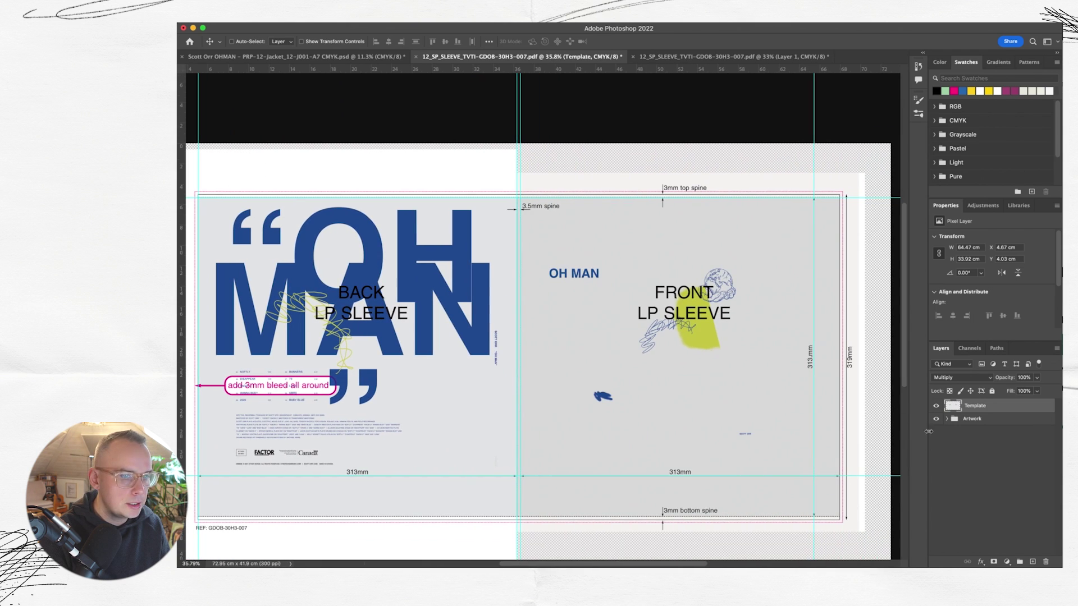
Hide the Template layer, expand the Artwork group and collapse its Reverse subgroup.
click(935, 405)
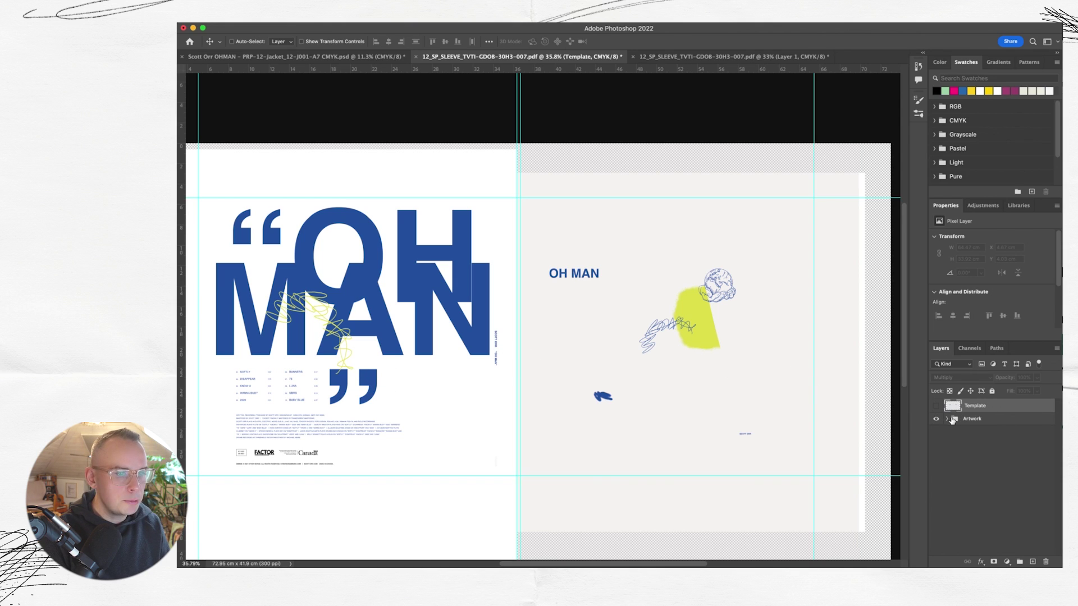
click(948, 419)
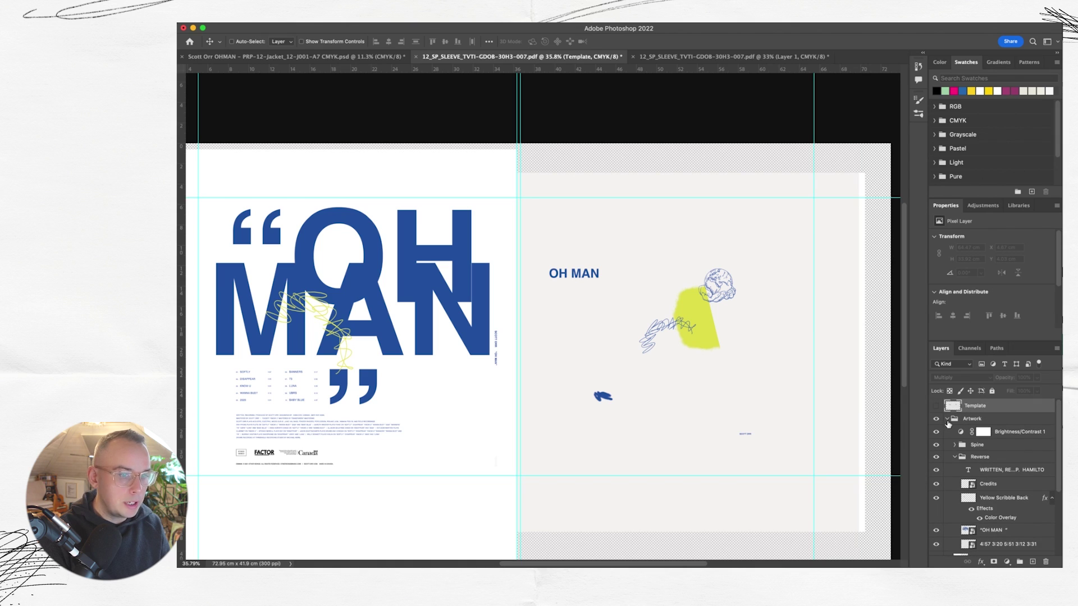
click(948, 420)
click(947, 419)
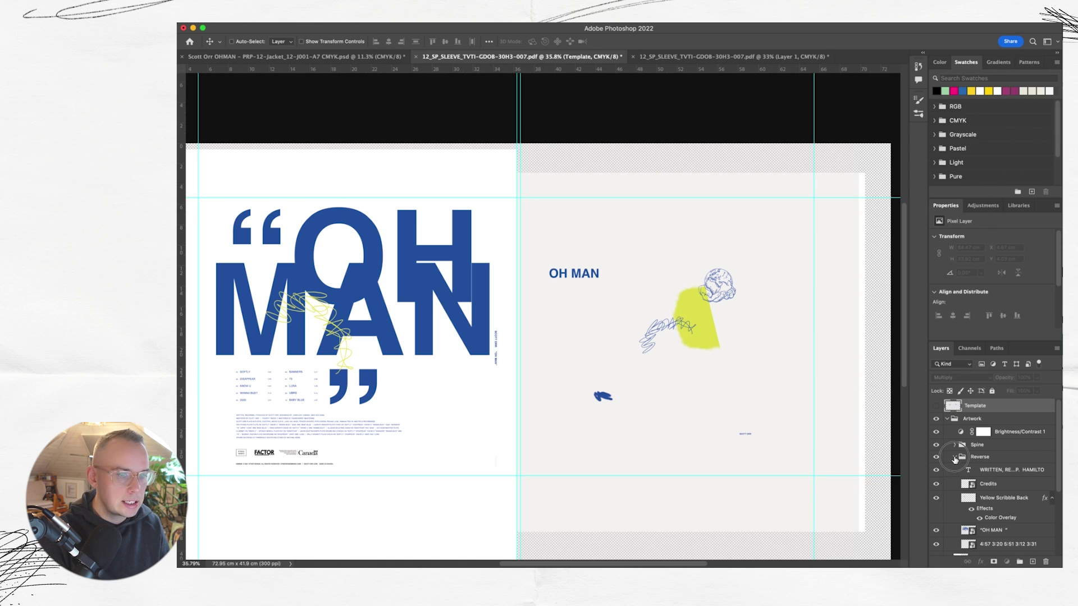
click(954, 458)
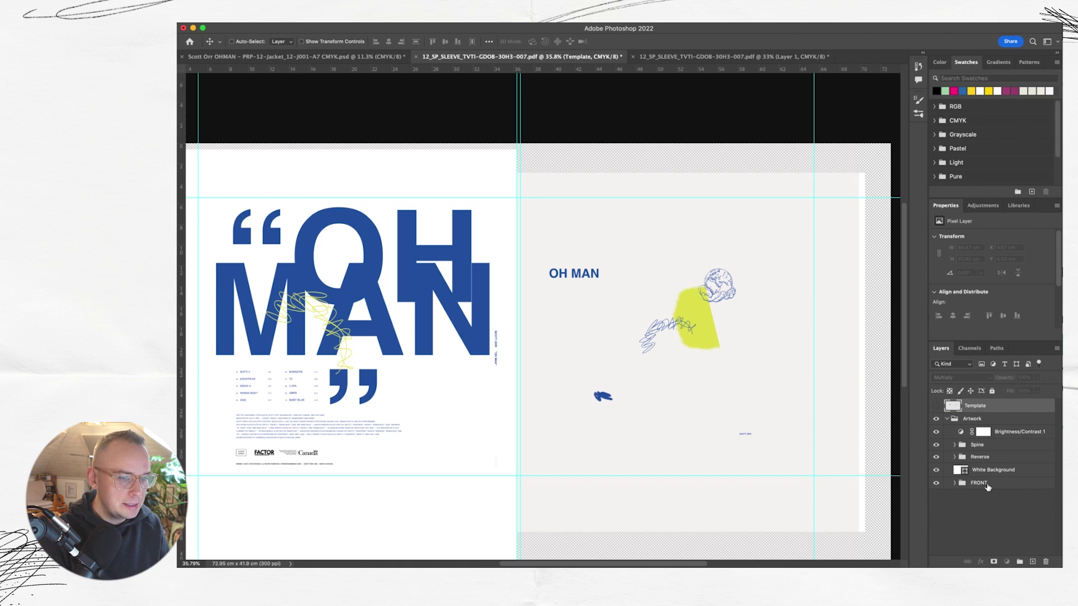
Select the FRONT group and move its artwork slightly outward and up on the front cover.
click(988, 485)
drag(695, 327, 733, 340)
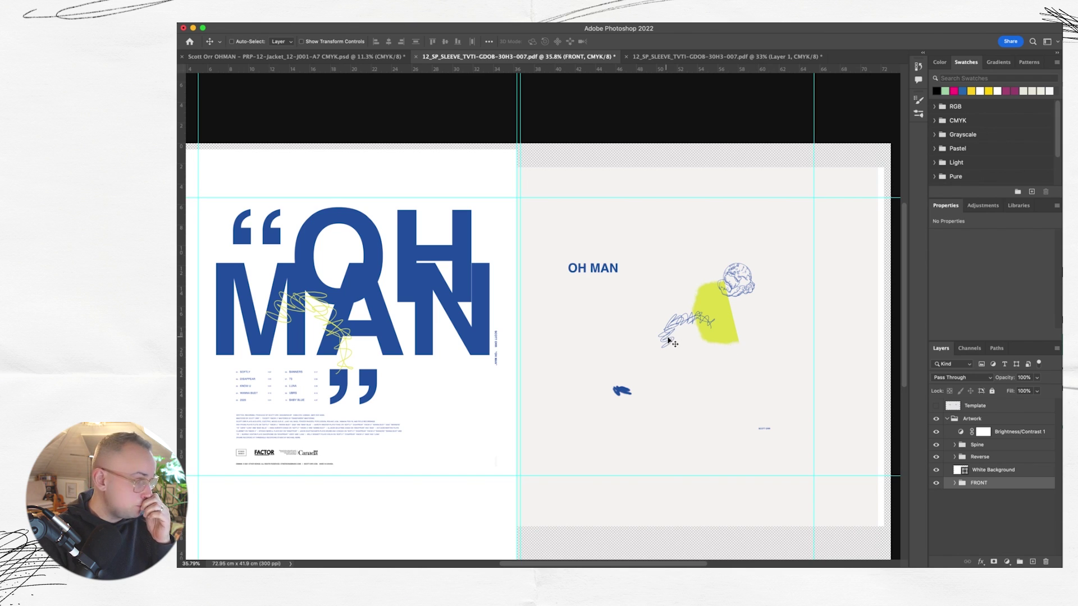
scroll(671, 342, left, 3)
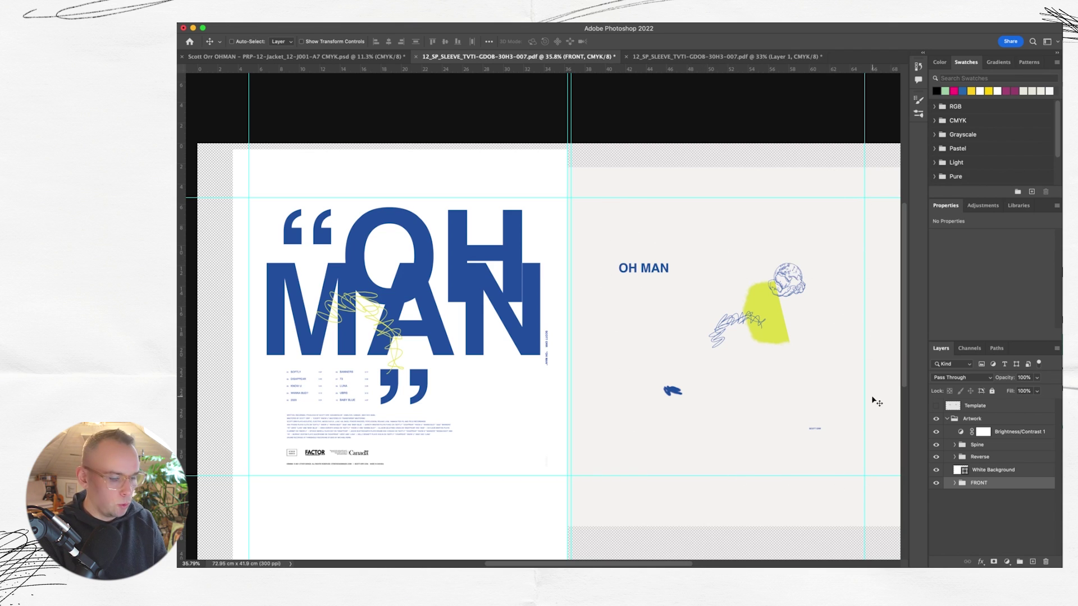
Scale the FRONT group to about 108.4% with Free Transform and shift it up and outward on the front cover.
key(ctrl+t)
key(ctrl+0)
drag(343, 470, 306, 501)
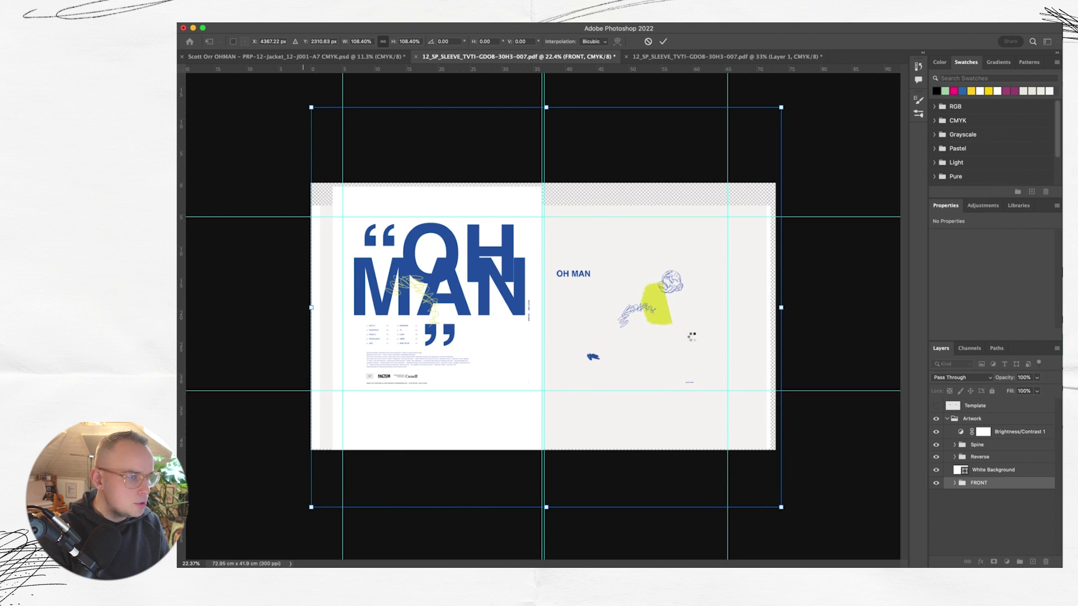
drag(664, 322, 679, 304)
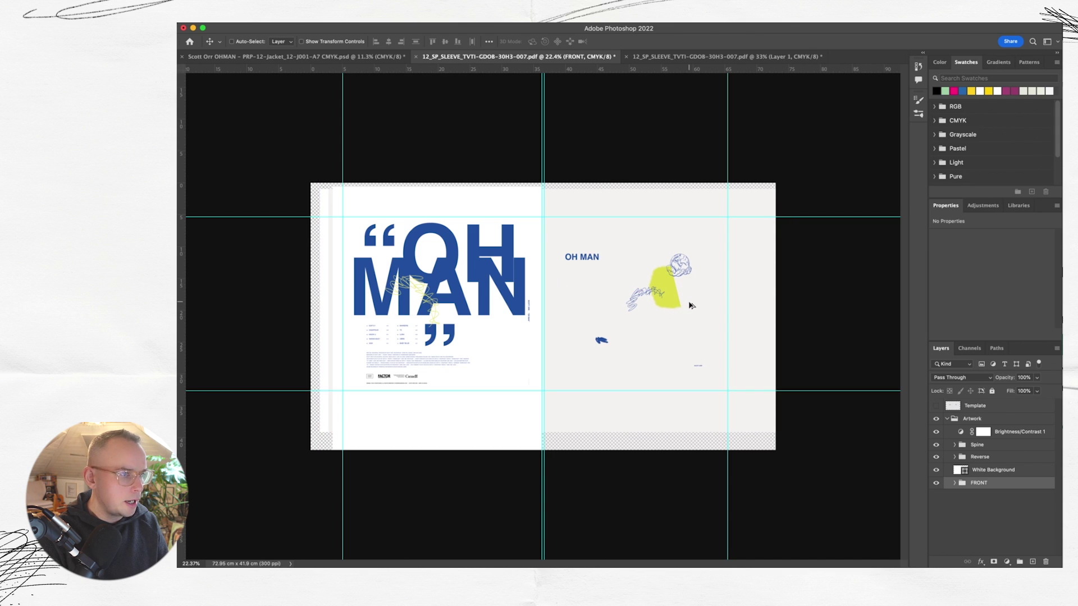
scroll(691, 305, up, 3)
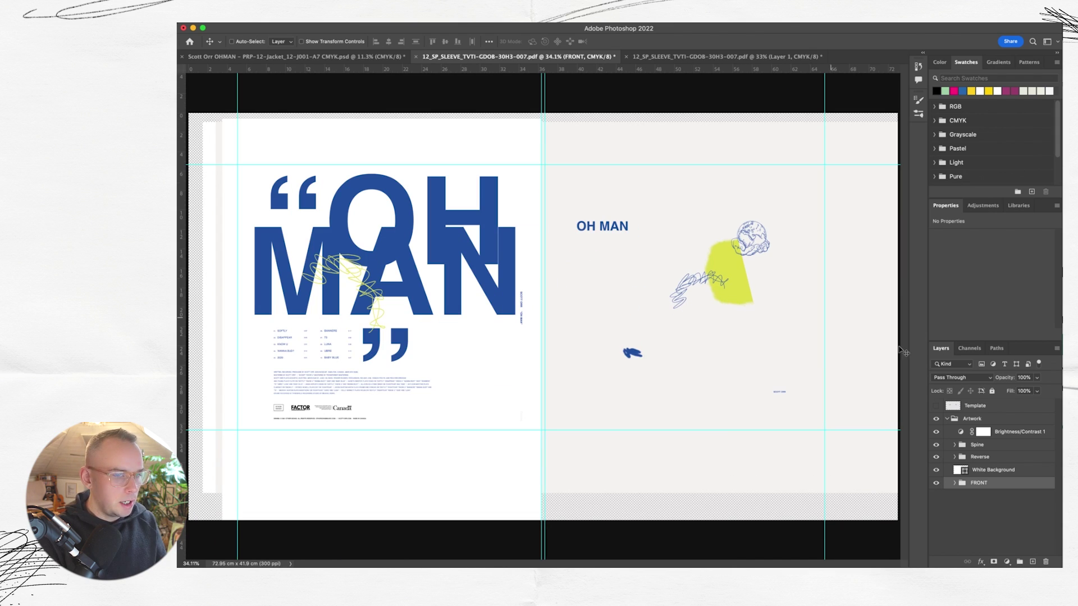
Expand the FRONT group and examine the Front Blue Graphics smart object's scribble and globe-in-hand drawing up close.
click(954, 482)
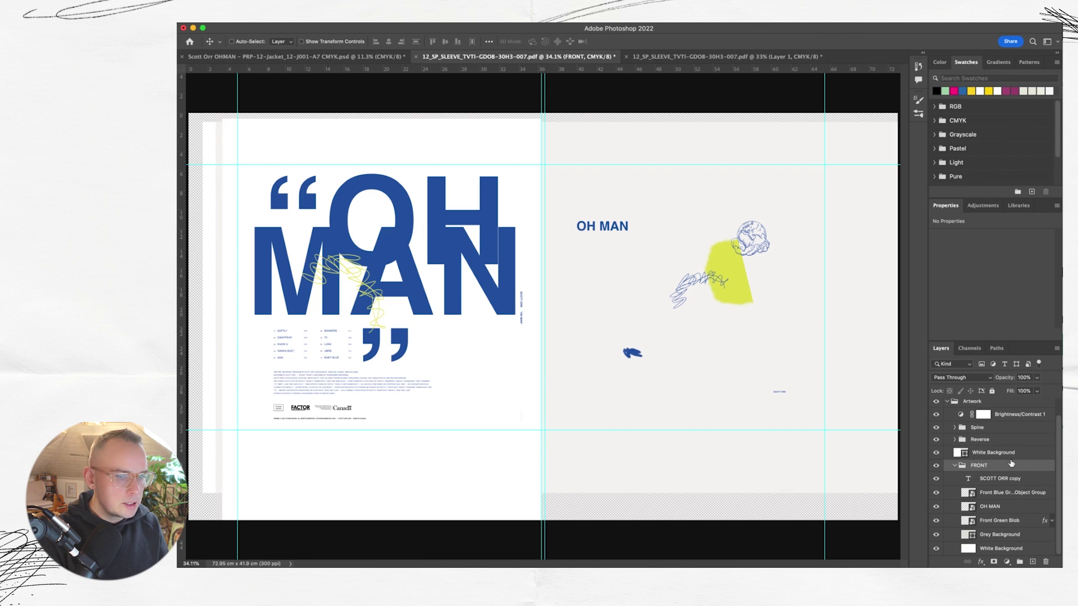
click(1001, 494)
scroll(714, 284, up, 5)
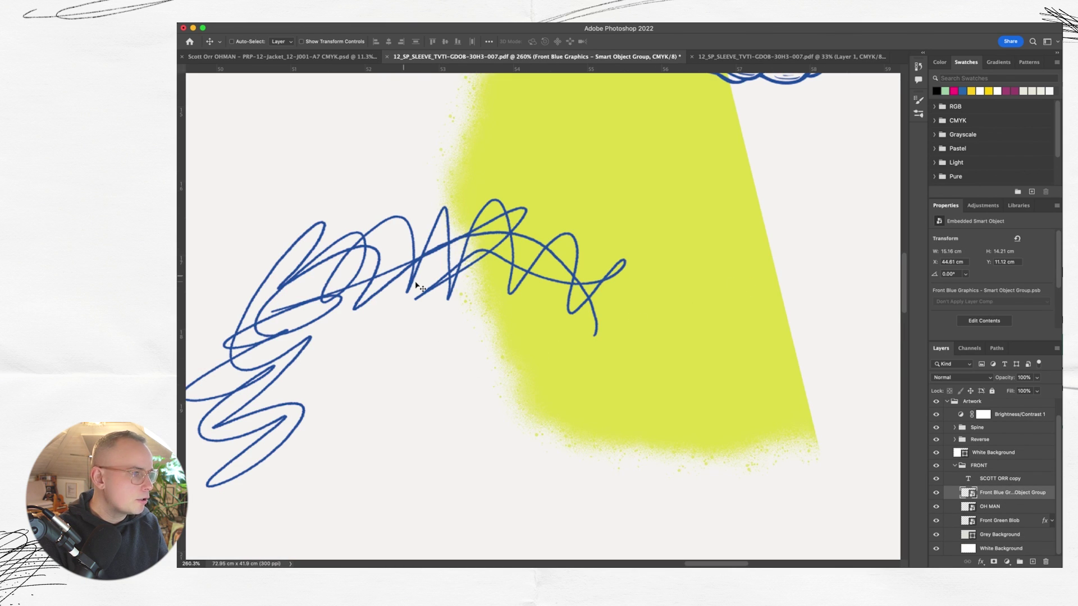
scroll(415, 287, left, 3)
scroll(408, 284, left, 1)
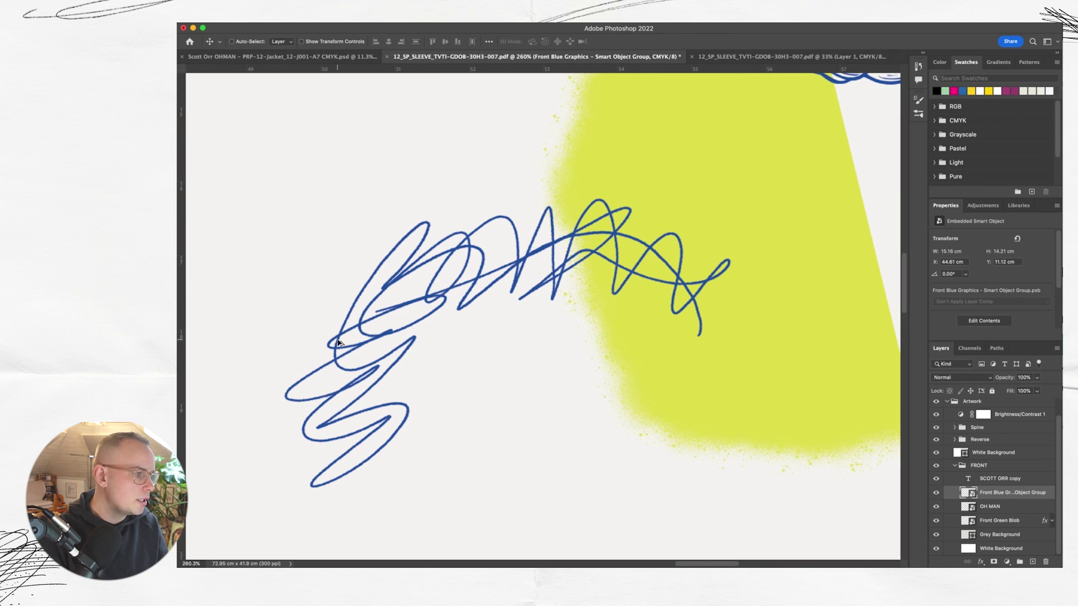
scroll(393, 322, down, 3)
scroll(681, 162, up, 3)
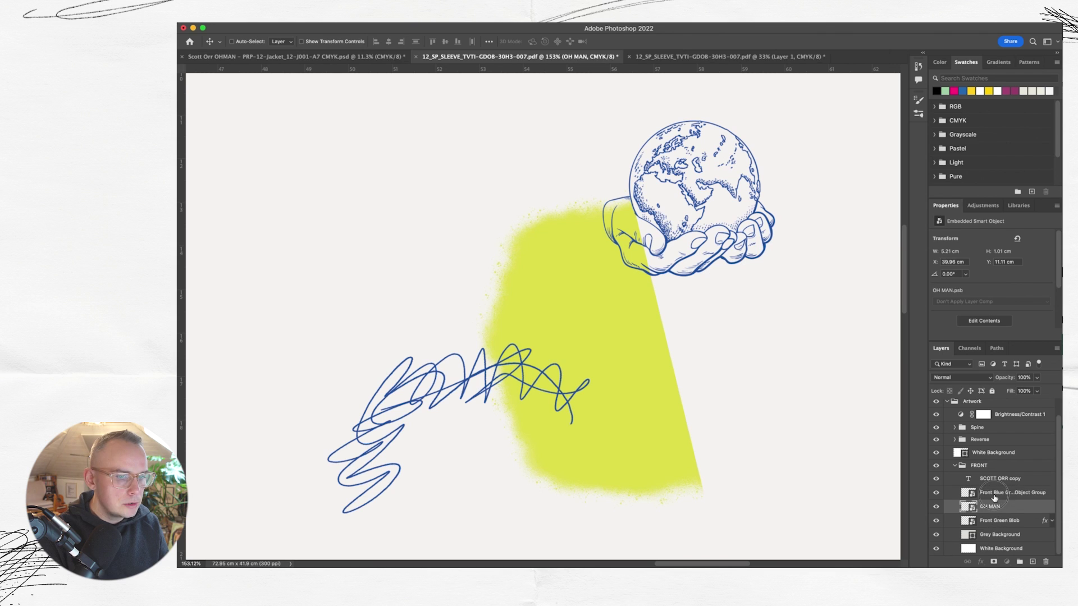
scroll(674, 227, up, 4)
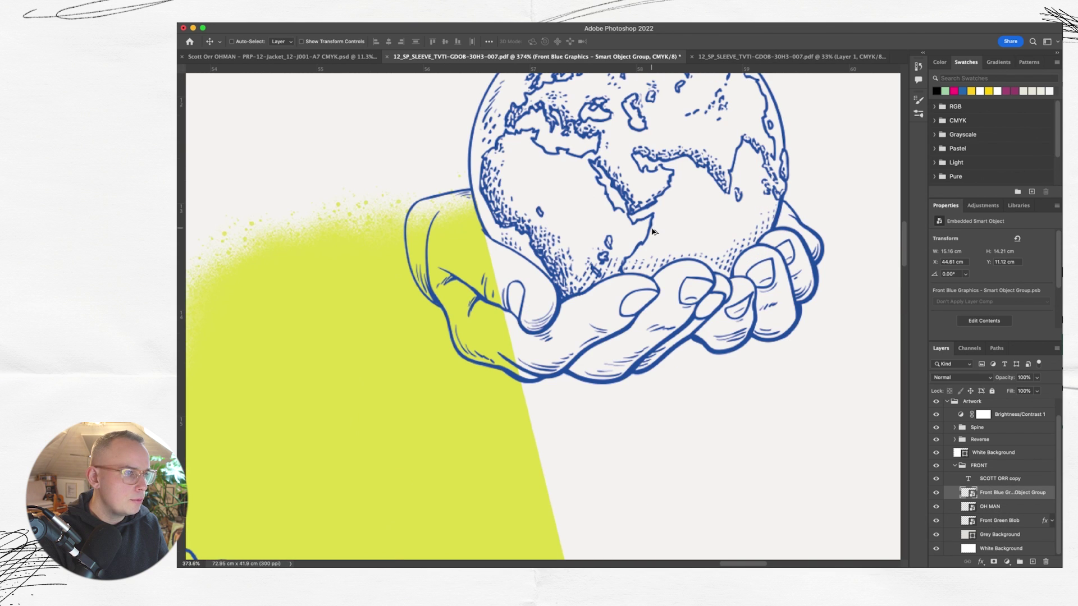
scroll(654, 231, down, 1)
scroll(653, 231, down, 4)
scroll(299, 228, up, 3)
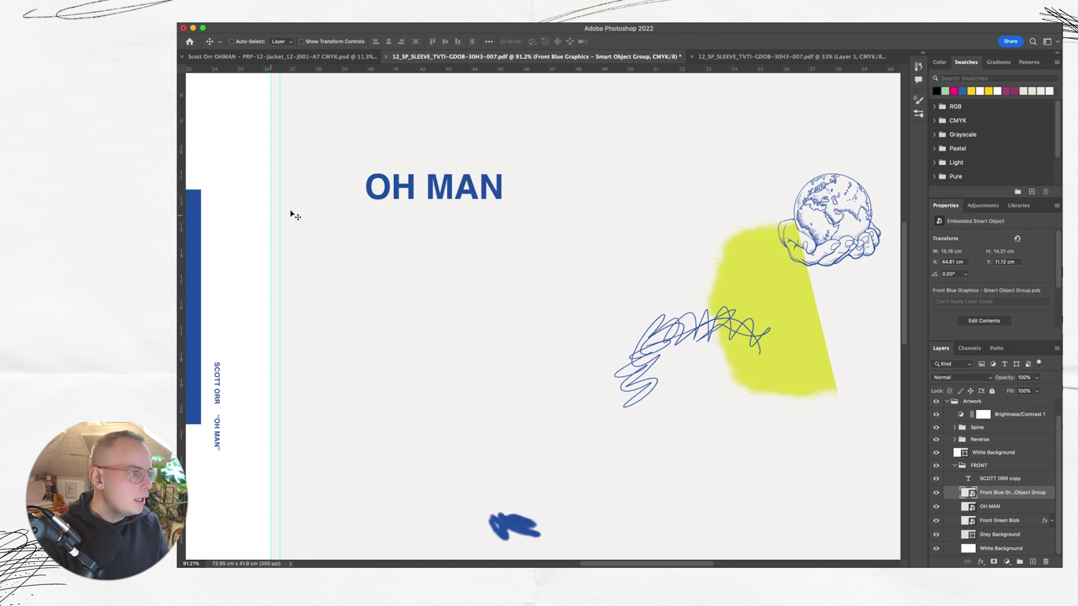
Examine the front cover's OH MAN title up close and select its smart object layer.
scroll(404, 174, up, 5)
scroll(404, 174, down, 2)
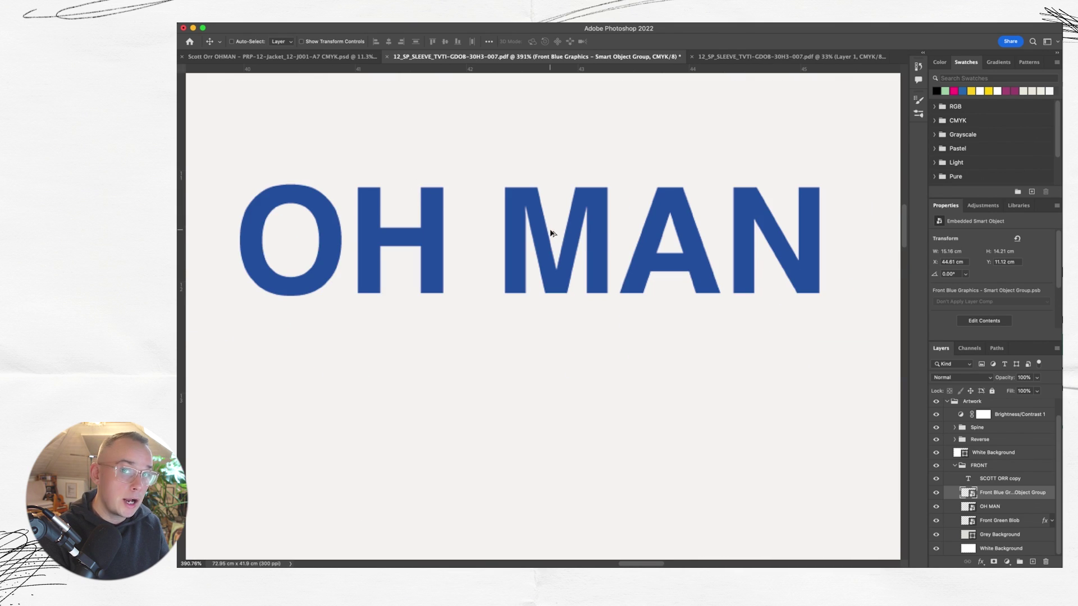
scroll(550, 233, down, 2)
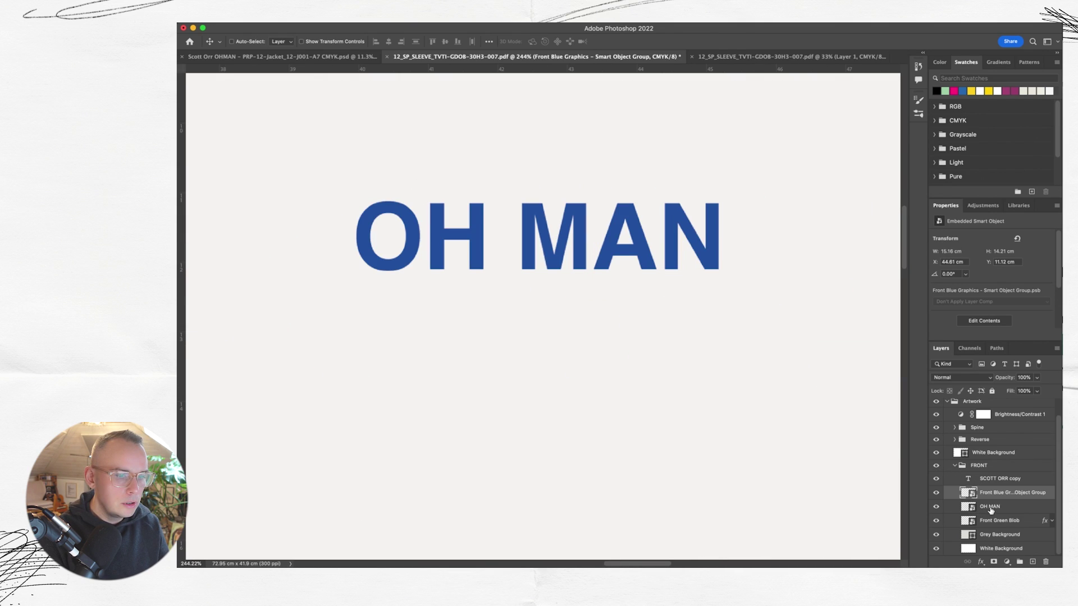
click(989, 508)
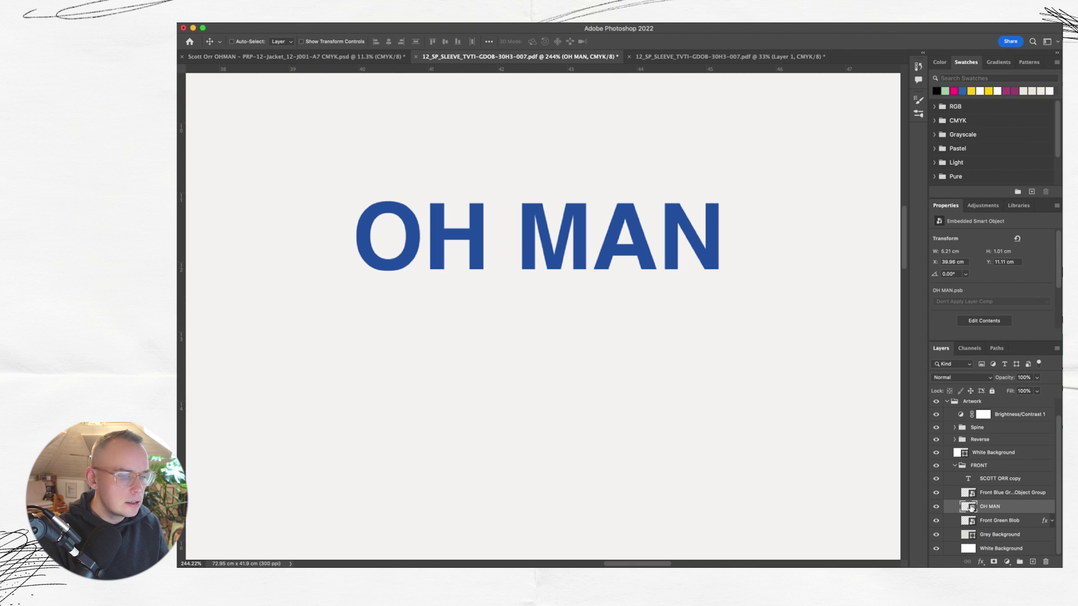
scroll(549, 258, down, 5)
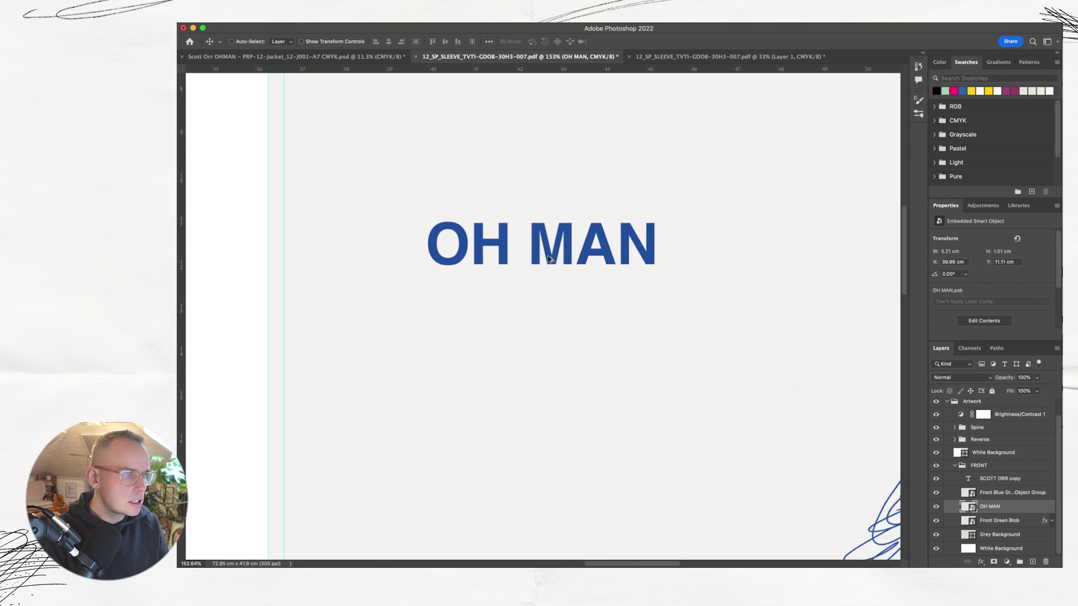
Highlight several lines of the back cover's credits text, leave text editing without changes, and examine the small print.
scroll(548, 272, left, 10)
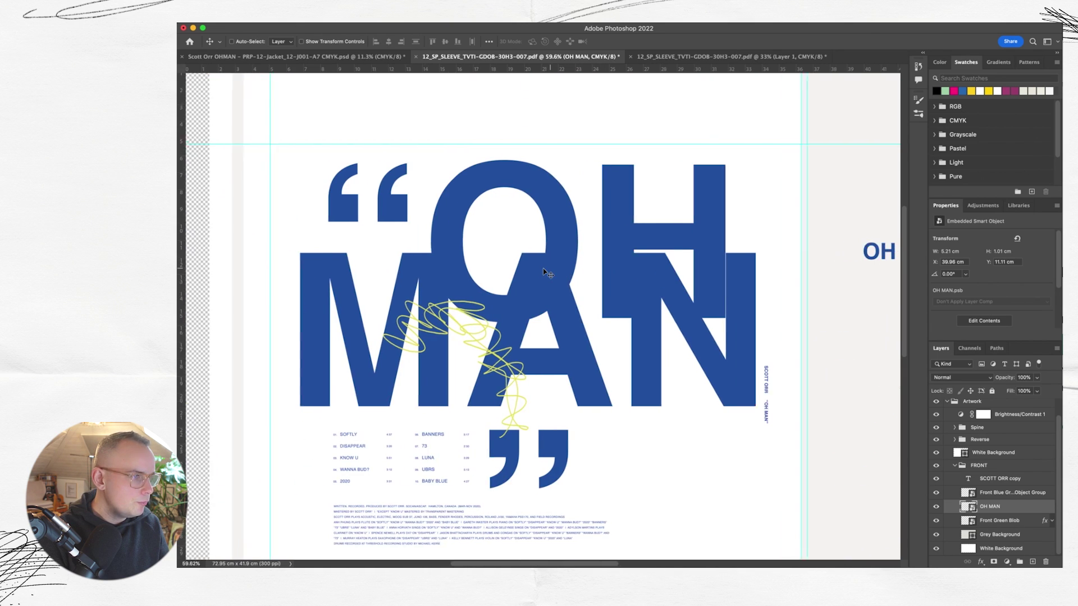
scroll(548, 275, down, 3)
double_click(366, 403)
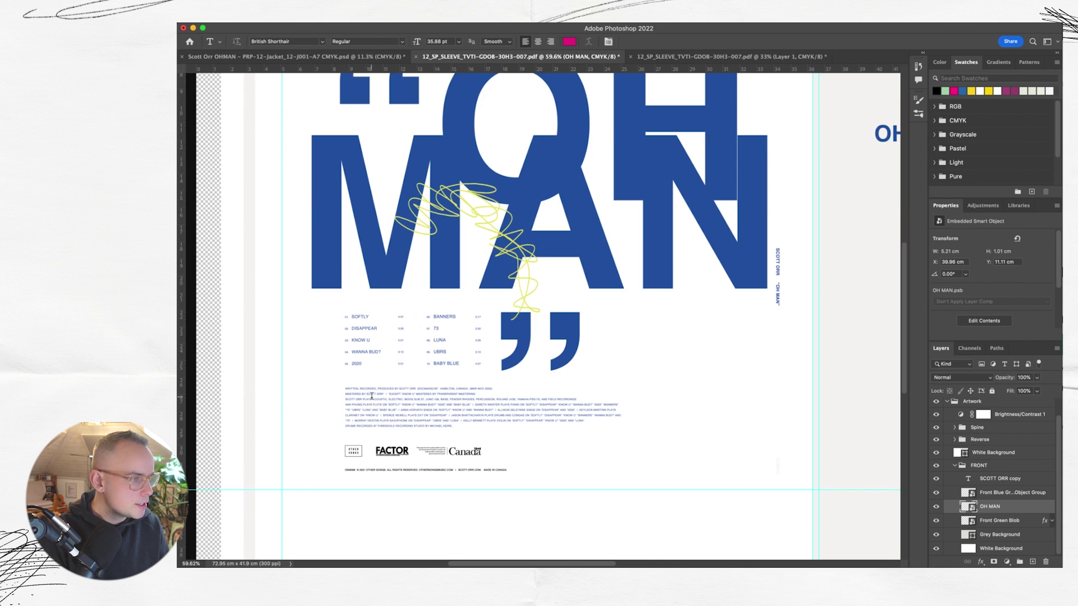
drag(371, 394, 418, 415)
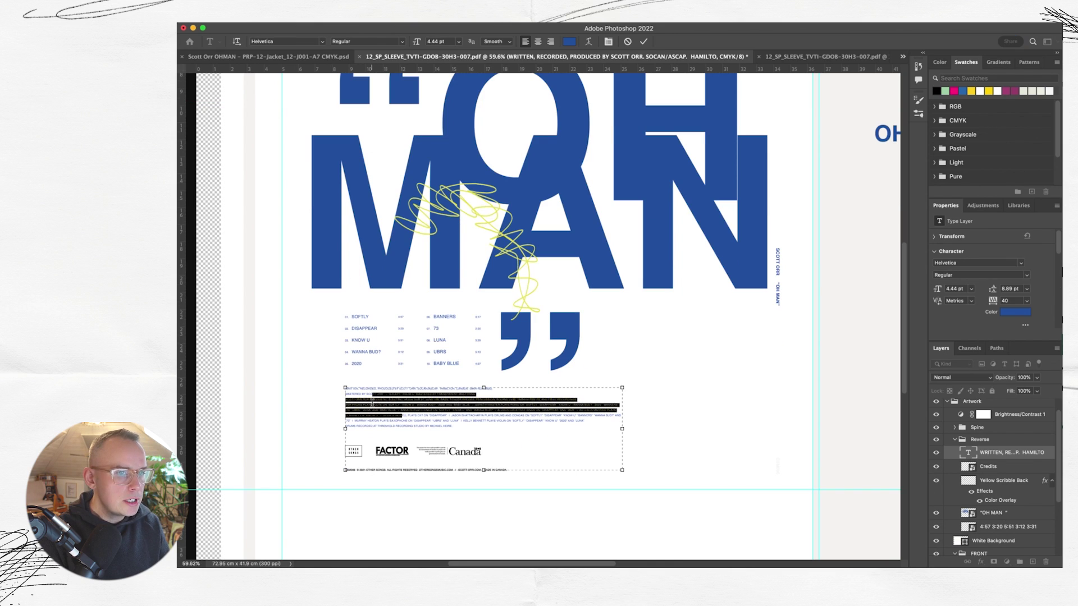
key(Escape)
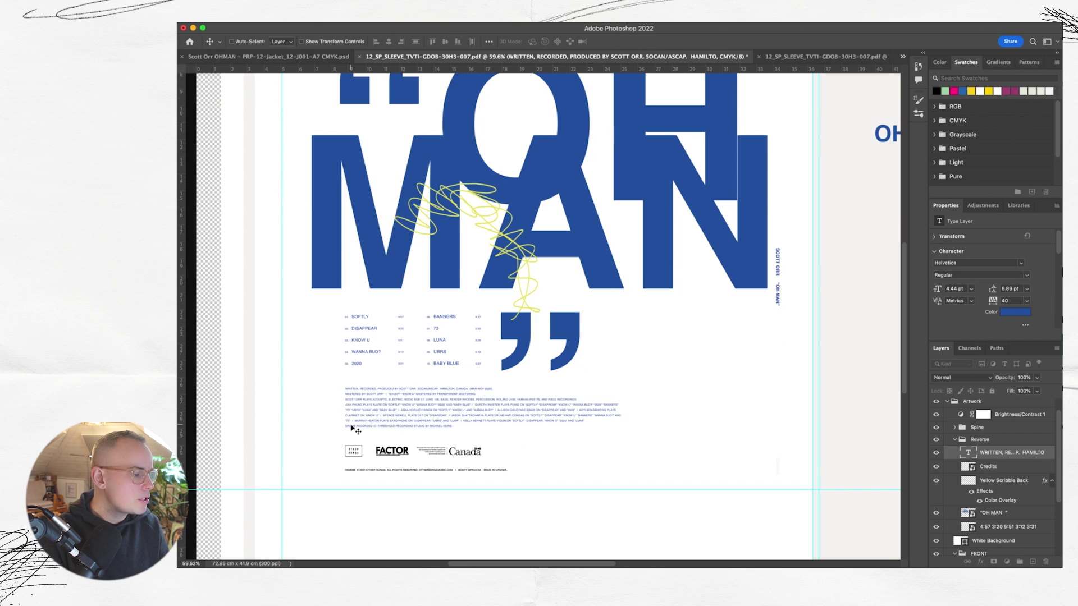
scroll(371, 420, up, 3)
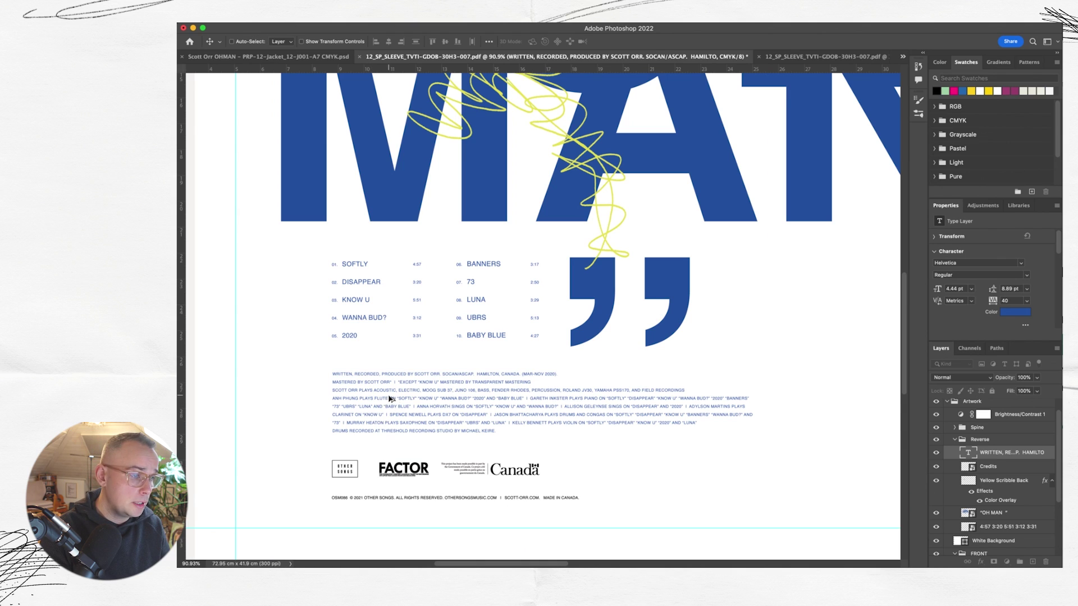
scroll(390, 399, up, 3)
scroll(390, 400, down, 3)
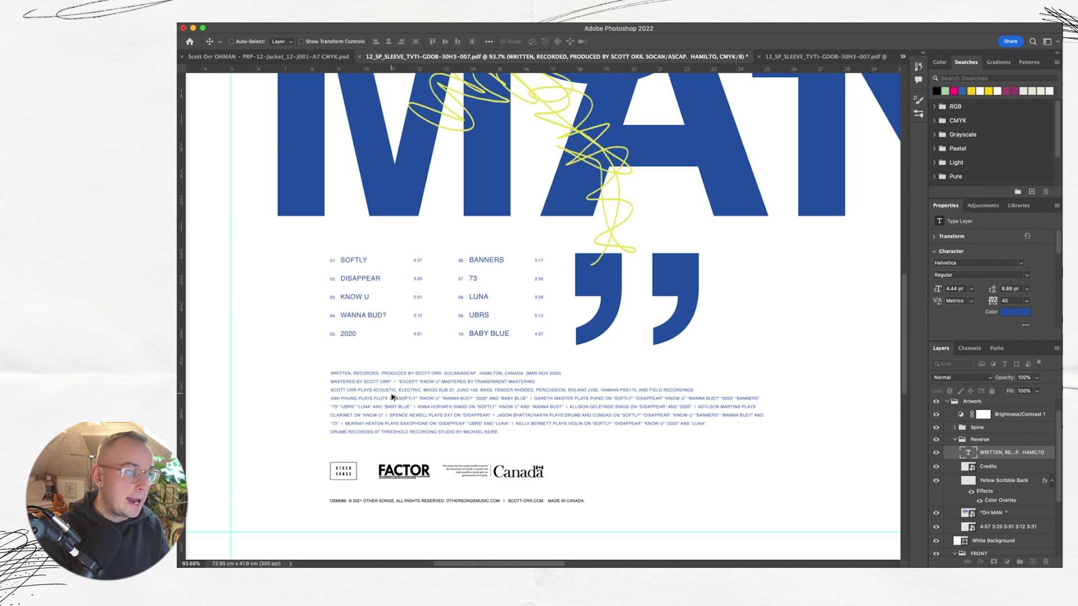
scroll(393, 398, down, 2)
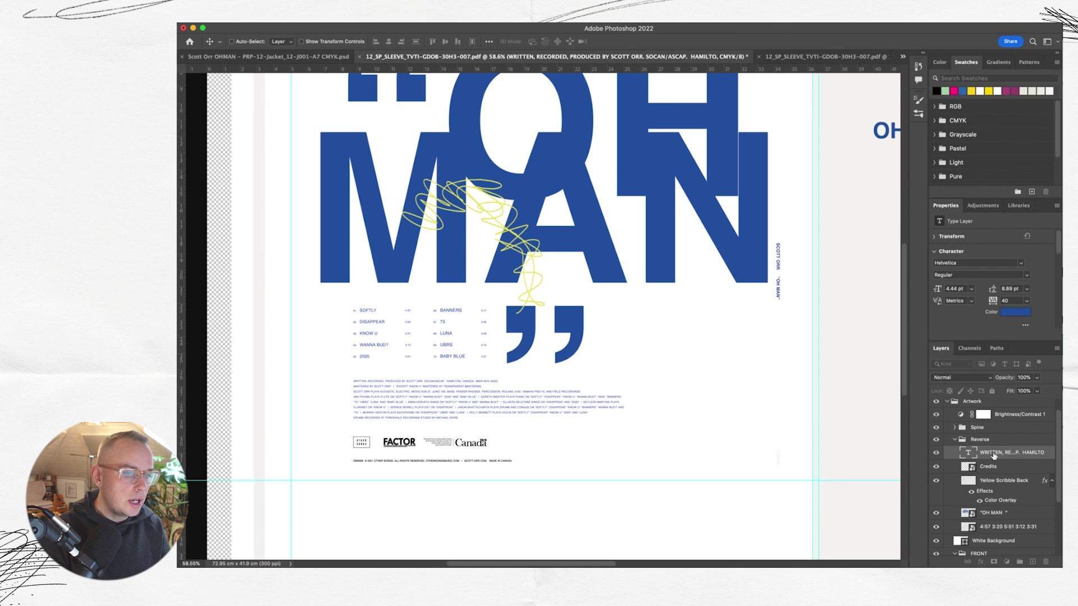
Convert the back cover's credits type layer to a smart object, rasterize it, and inspect the text's edges.
right_click(993, 455)
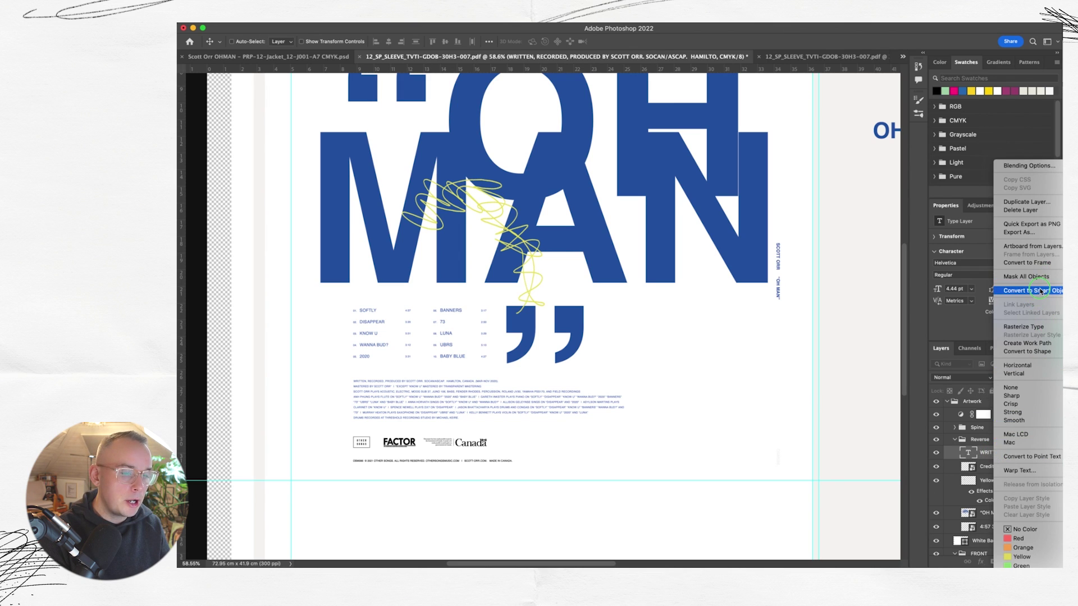
click(1040, 291)
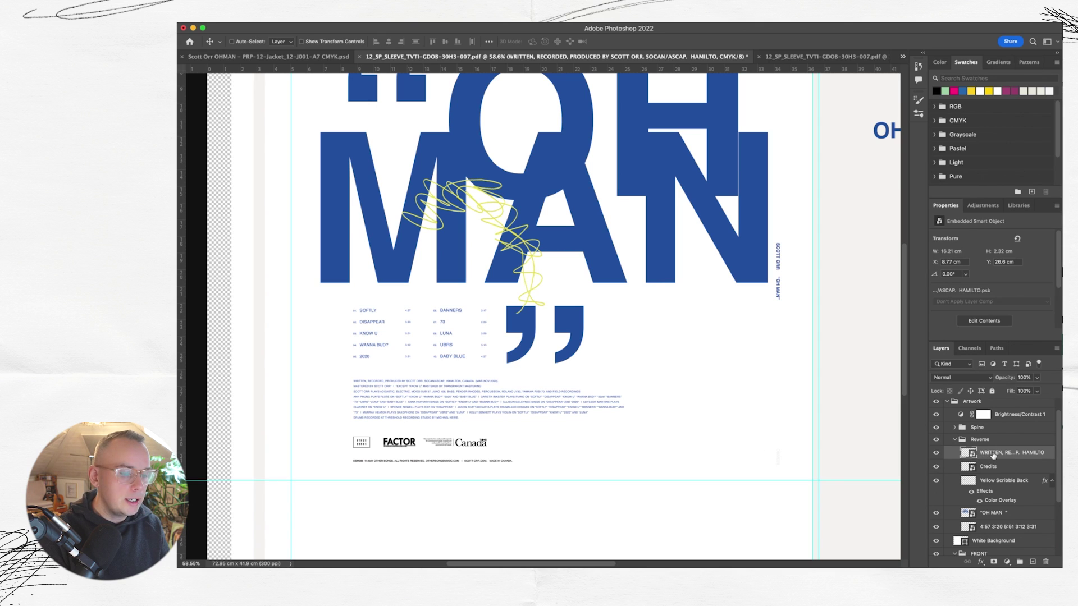
right_click(989, 454)
click(1029, 373)
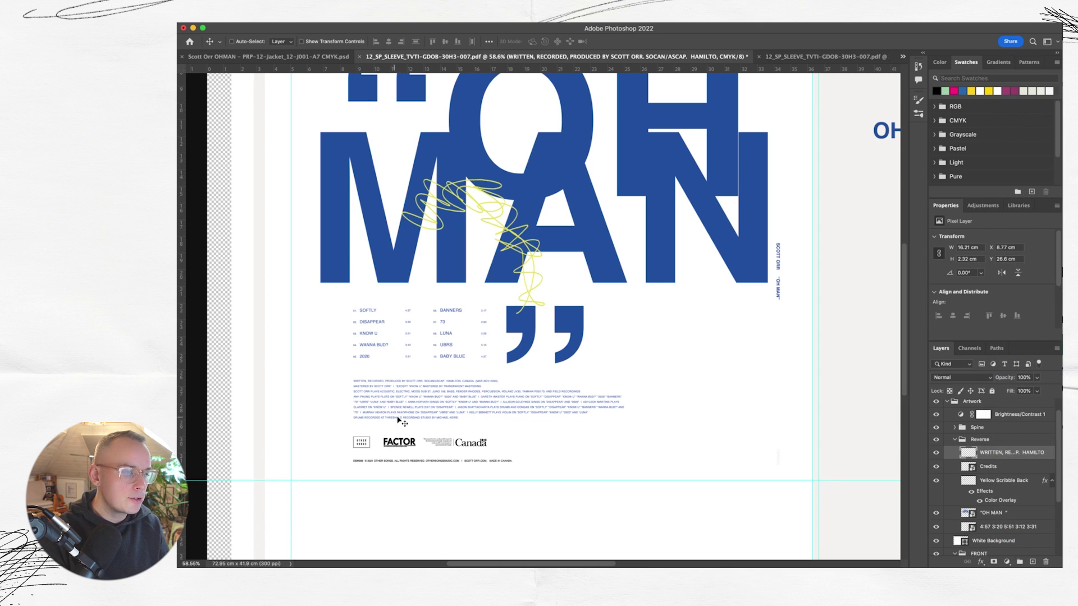
scroll(374, 418, up, 5)
scroll(375, 418, down, 3)
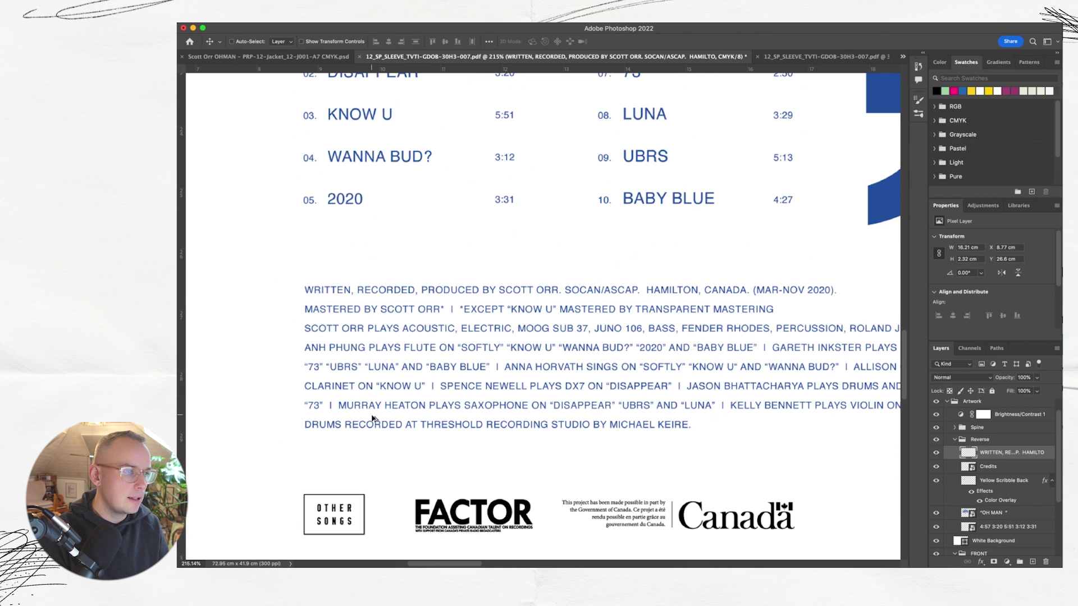
Undo the rasterizing and the smart object conversion of the credits layer.
key(super+z)
key(super+z)
scroll(567, 369, down, 2)
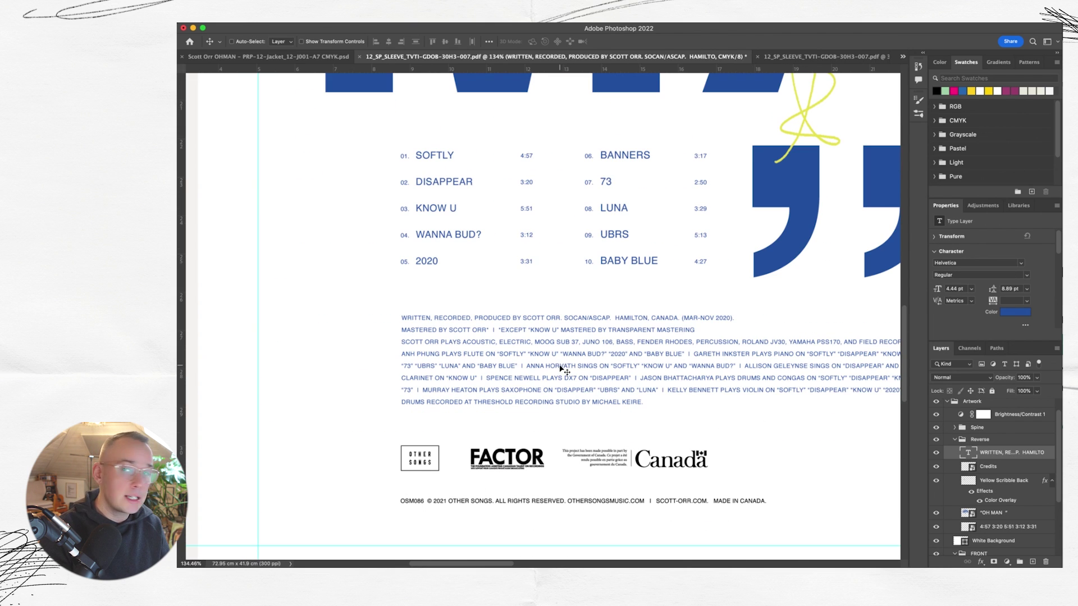
Examine the back cover's title, track list and credits, and the adjoining front cover artwork across the spine.
scroll(527, 342, up, 2)
scroll(527, 342, down, 2)
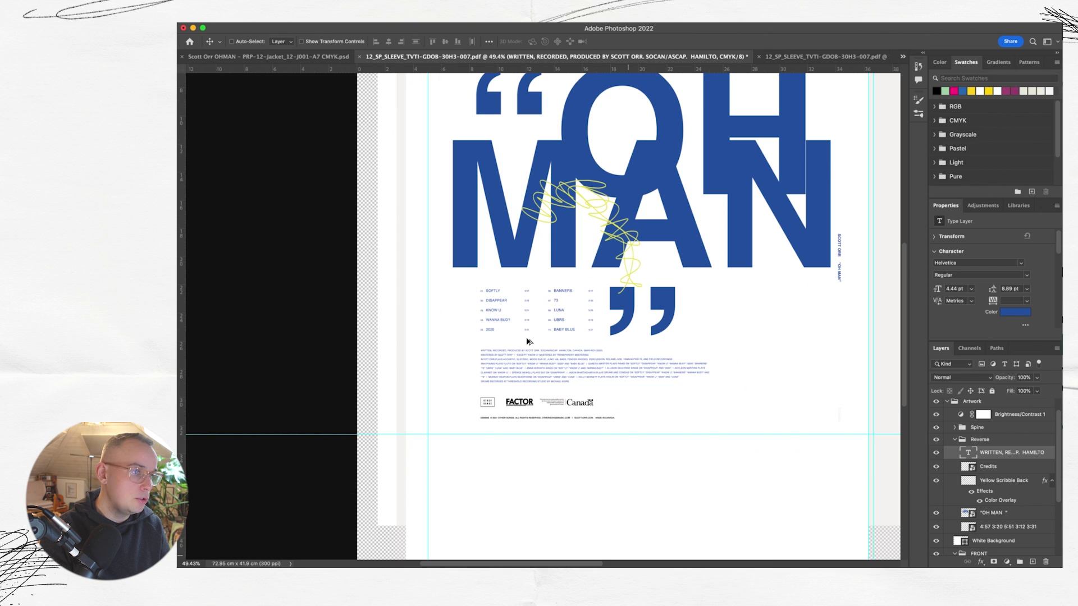
scroll(585, 349, up, 1)
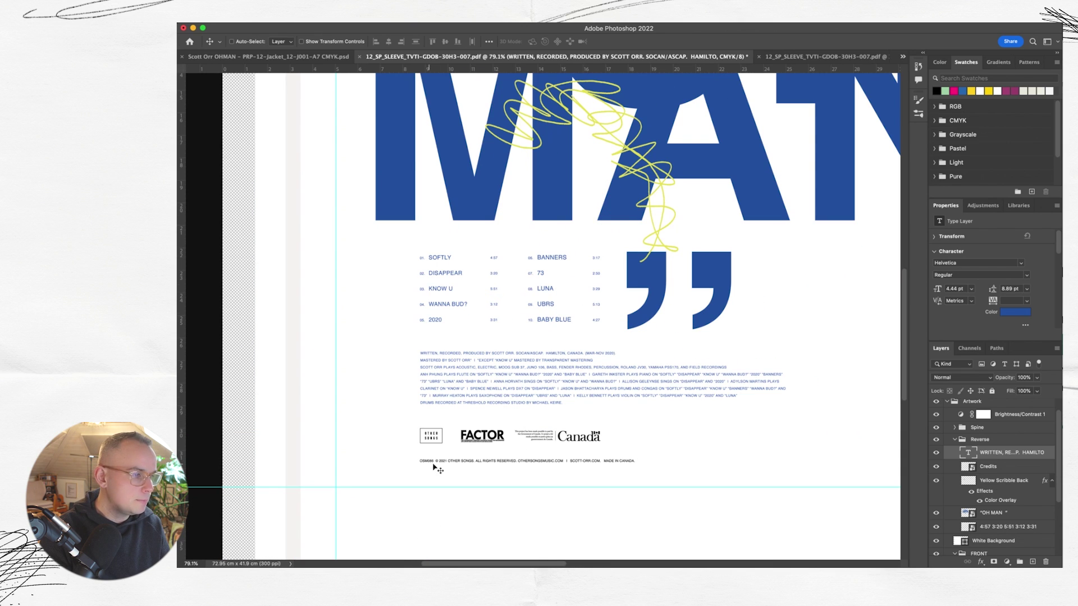
scroll(581, 306, down, 2)
scroll(581, 303, up, 1)
scroll(582, 303, right, 3)
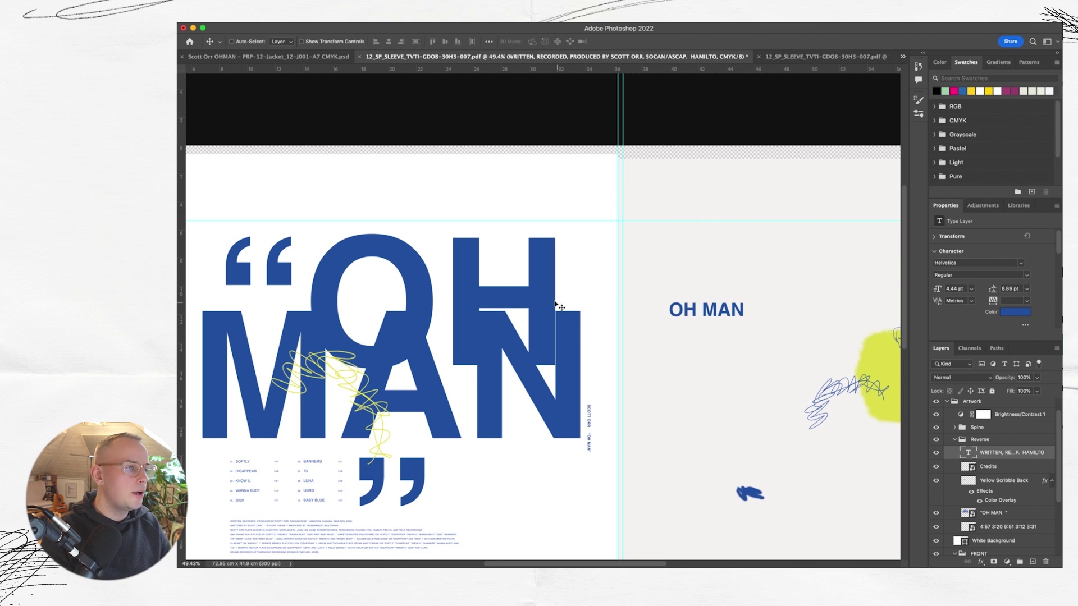
scroll(522, 300, down, 2)
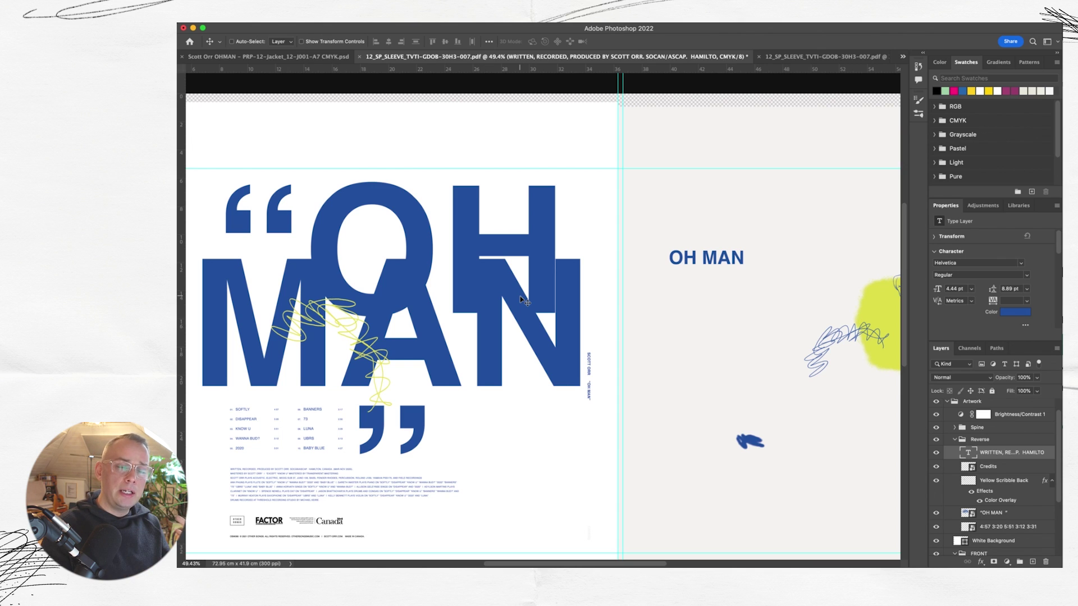
scroll(522, 301, right, 4)
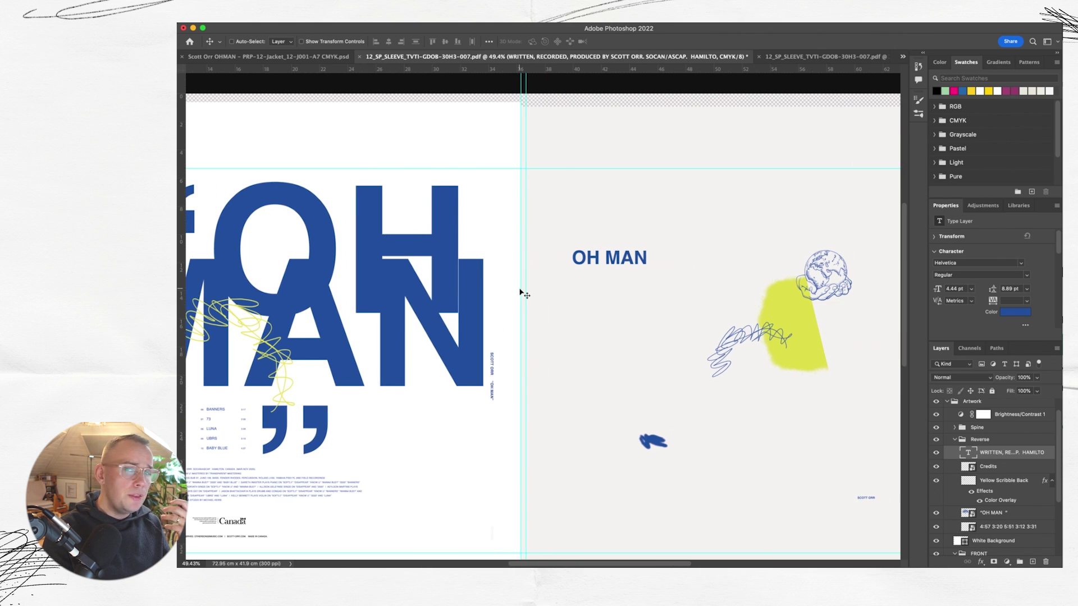
scroll(533, 289, right, 2)
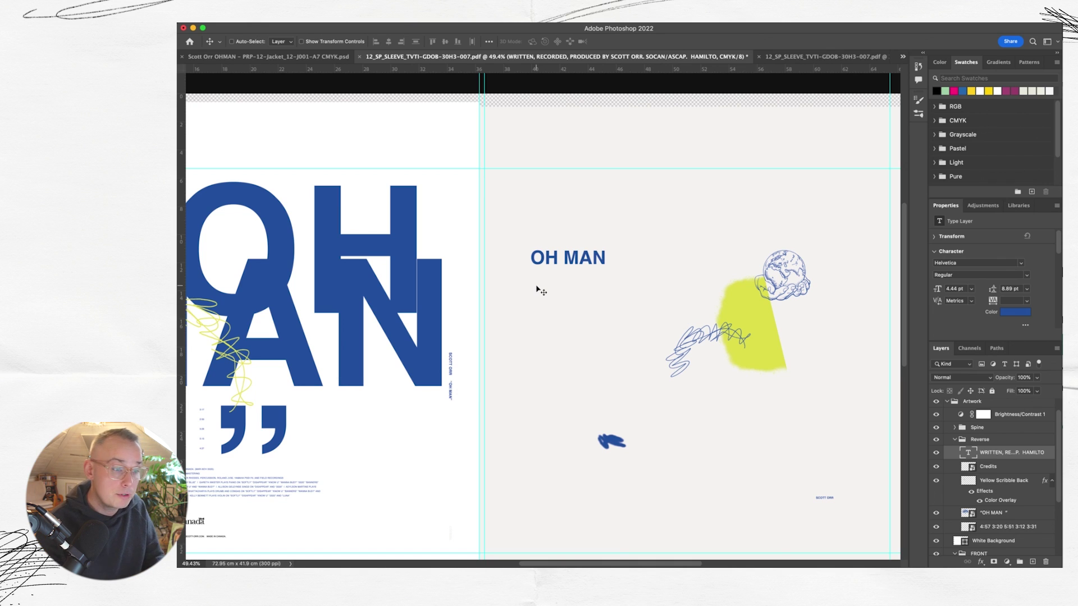
scroll(539, 219, left, 3)
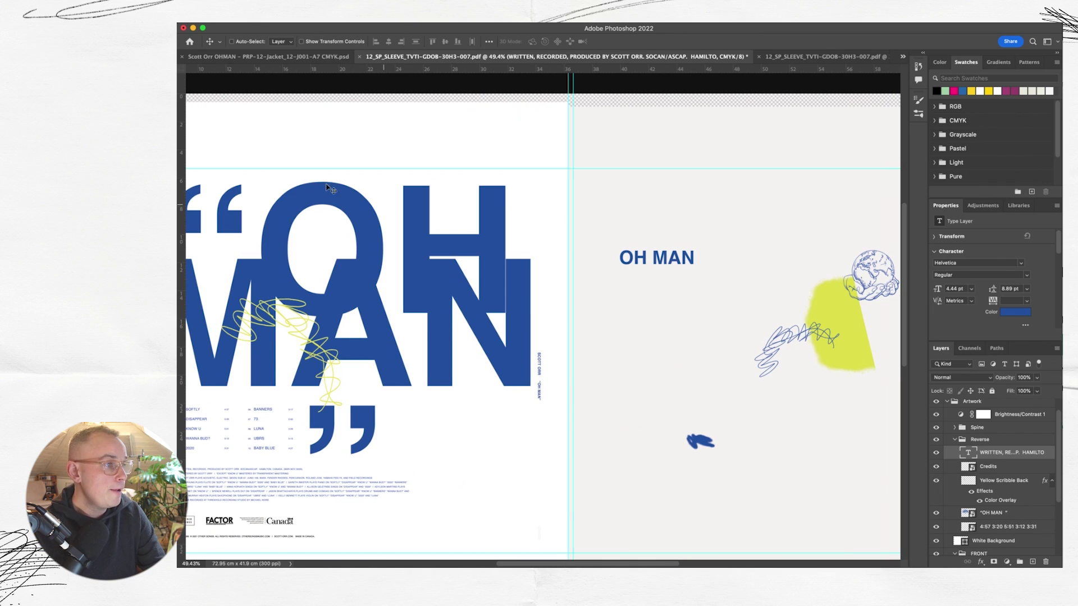
scroll(632, 277, right, 1)
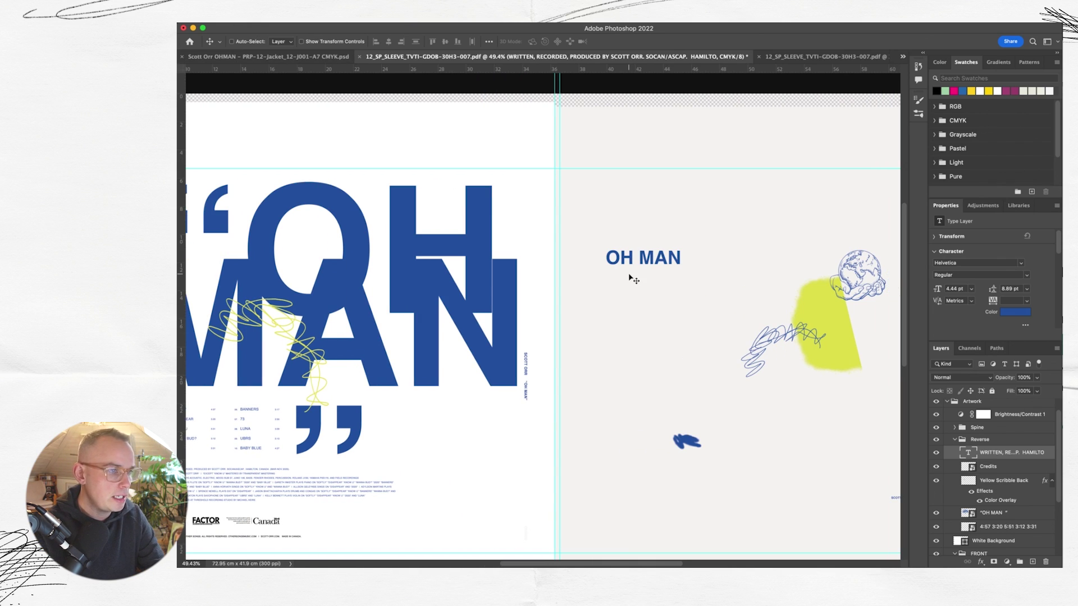
scroll(631, 277, right, 3)
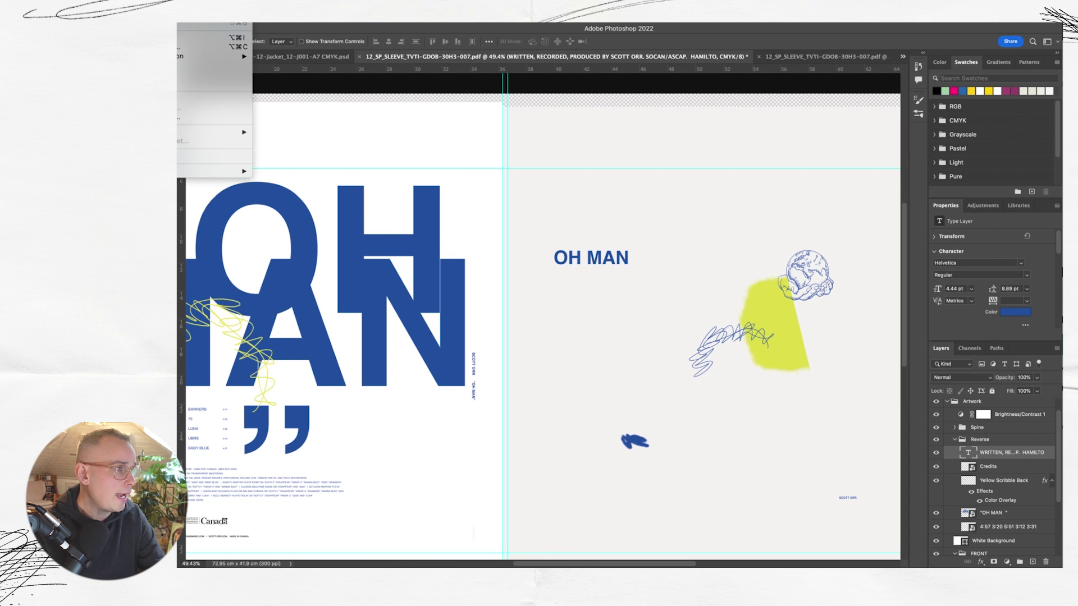
Convert the sleeve document to RGB colour mode without merging layers or rasterizing smart objects.
click(292, 35)
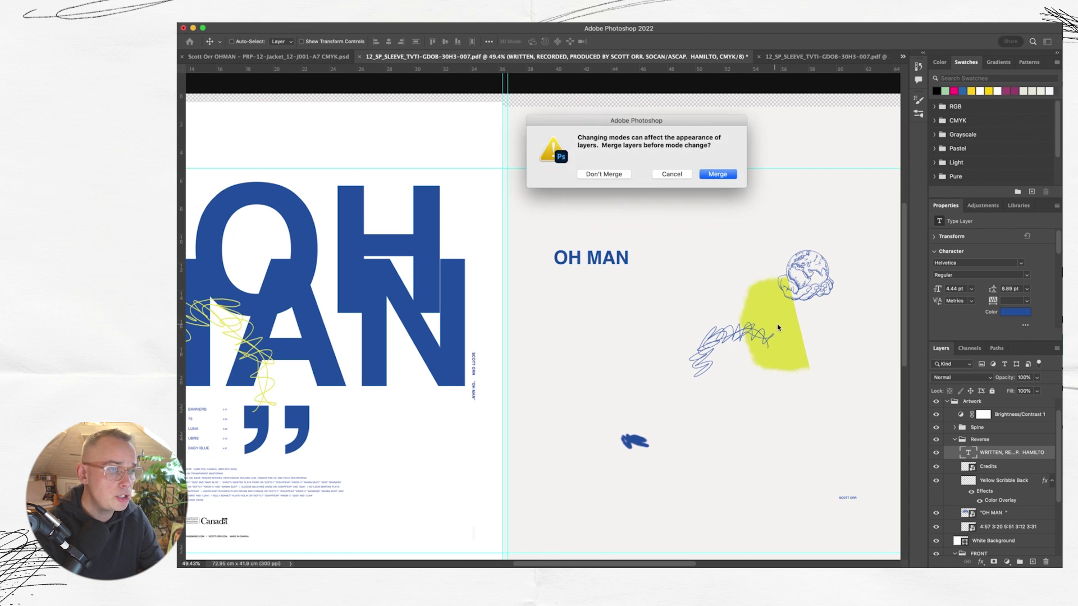
click(609, 176)
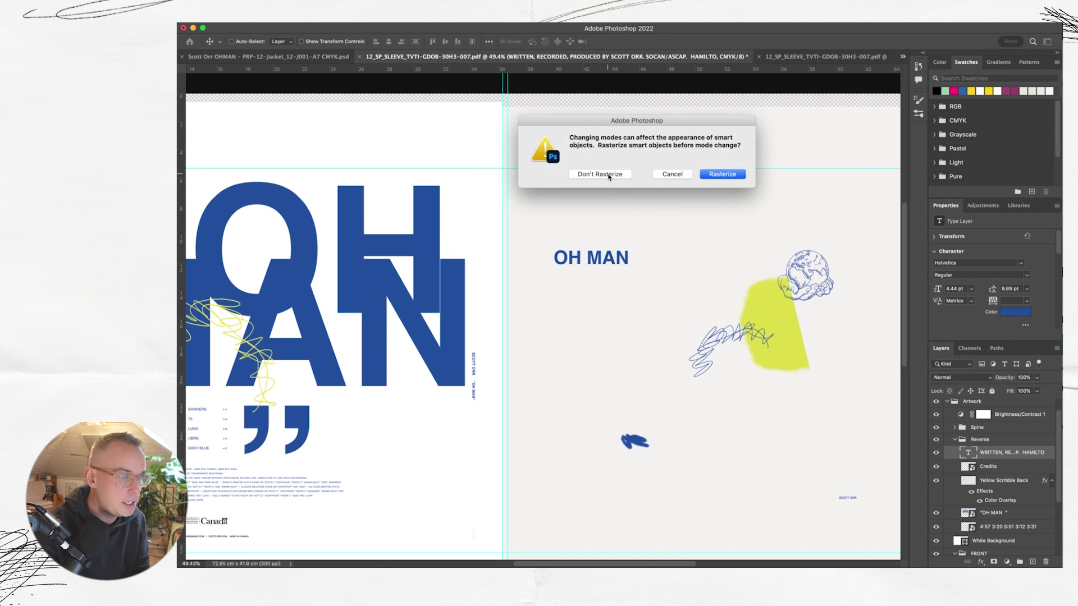
click(609, 175)
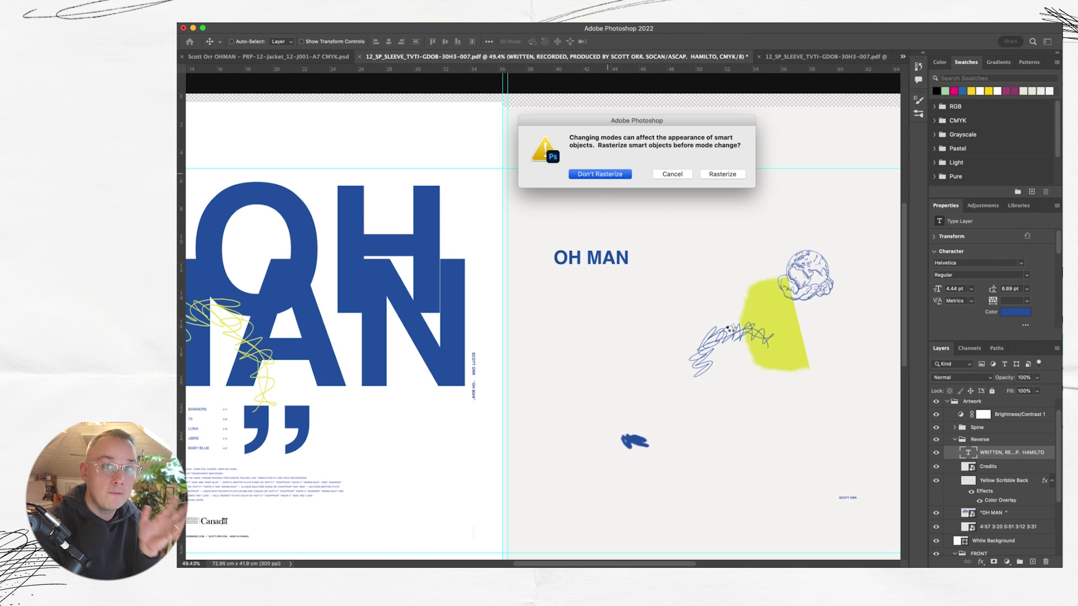
Open the back cover's large OH MAN title smart object and convert its contents to RGB colour mode.
scroll(425, 320, left, 4)
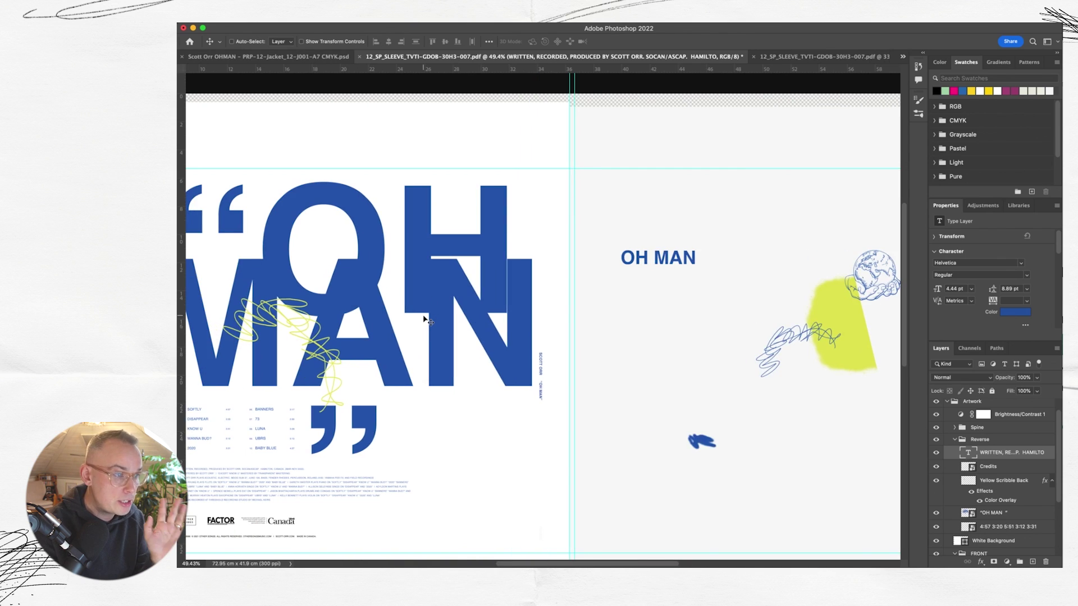
scroll(425, 320, left, 4)
key(t)
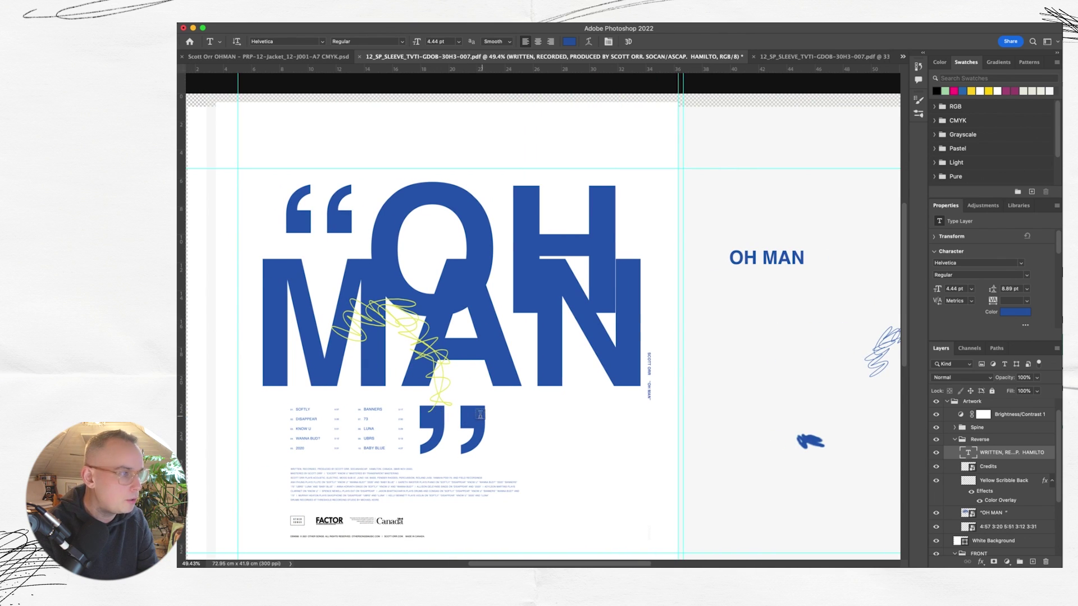
key(v)
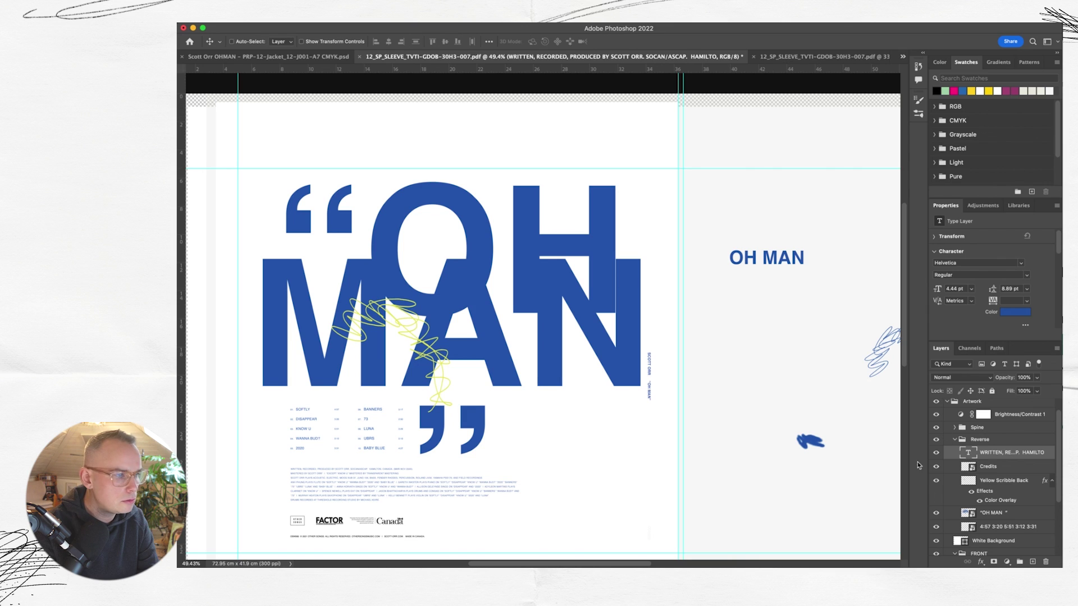
double_click(561, 282)
click(213, 23)
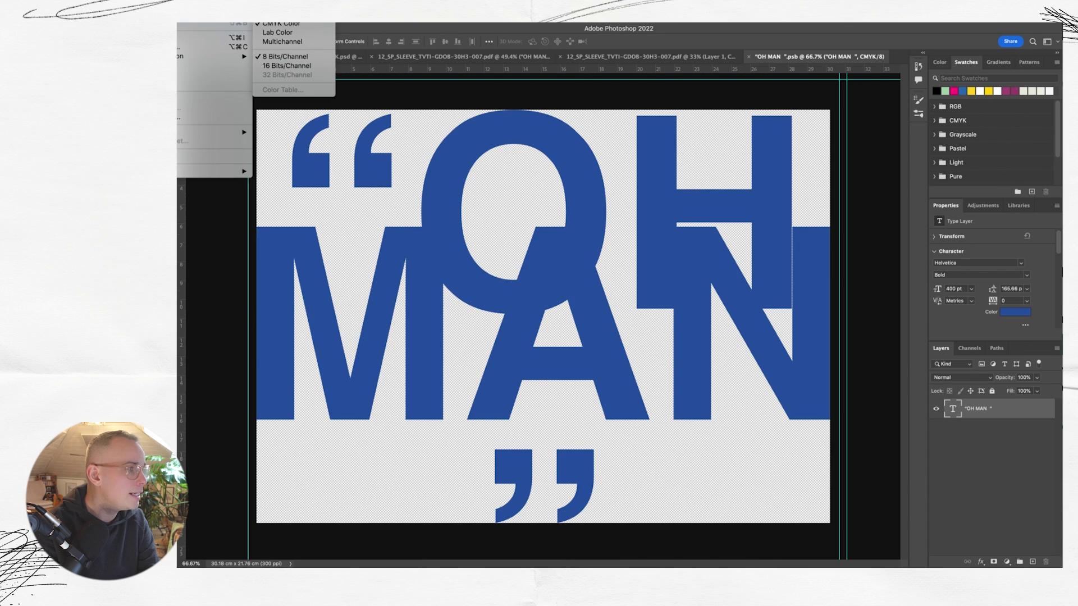
click(289, 14)
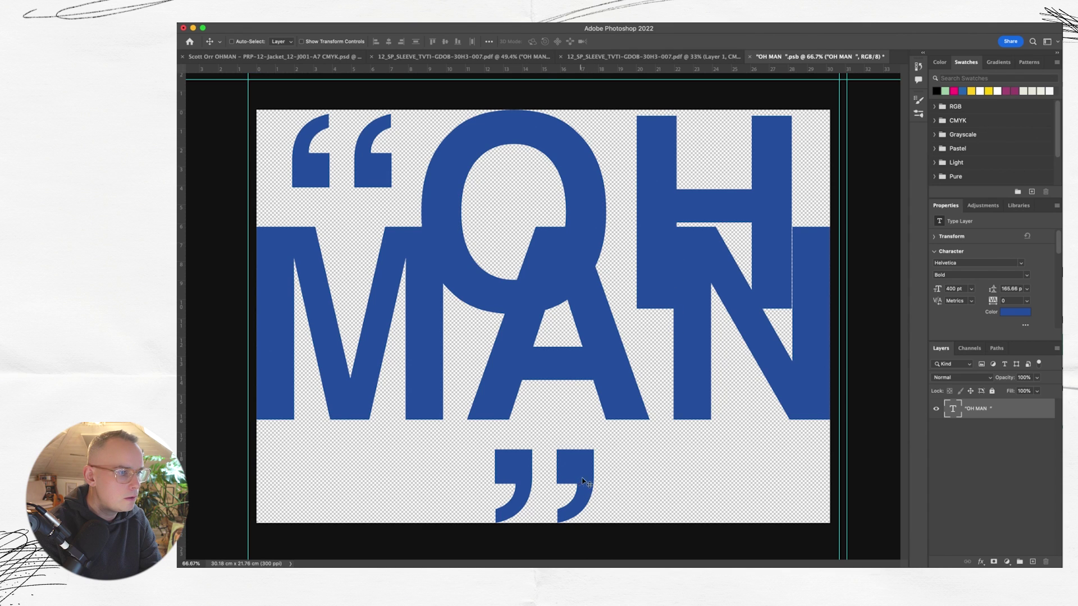
Recolour all of the OH MAN title text bright blue 0064ff and commit the text change.
key(t)
click(286, 182)
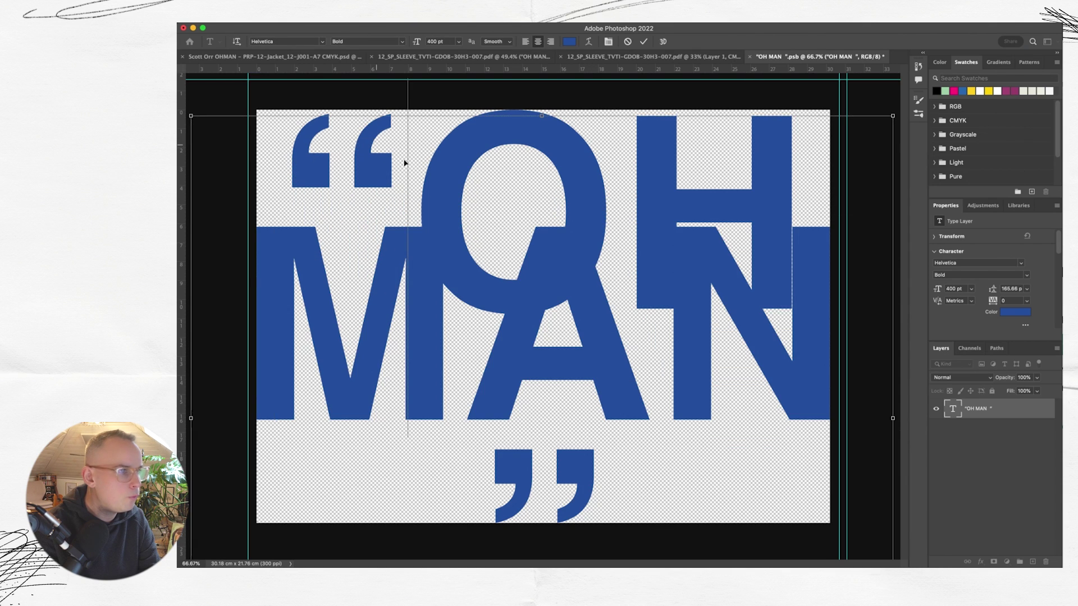
key(super+a)
click(1013, 312)
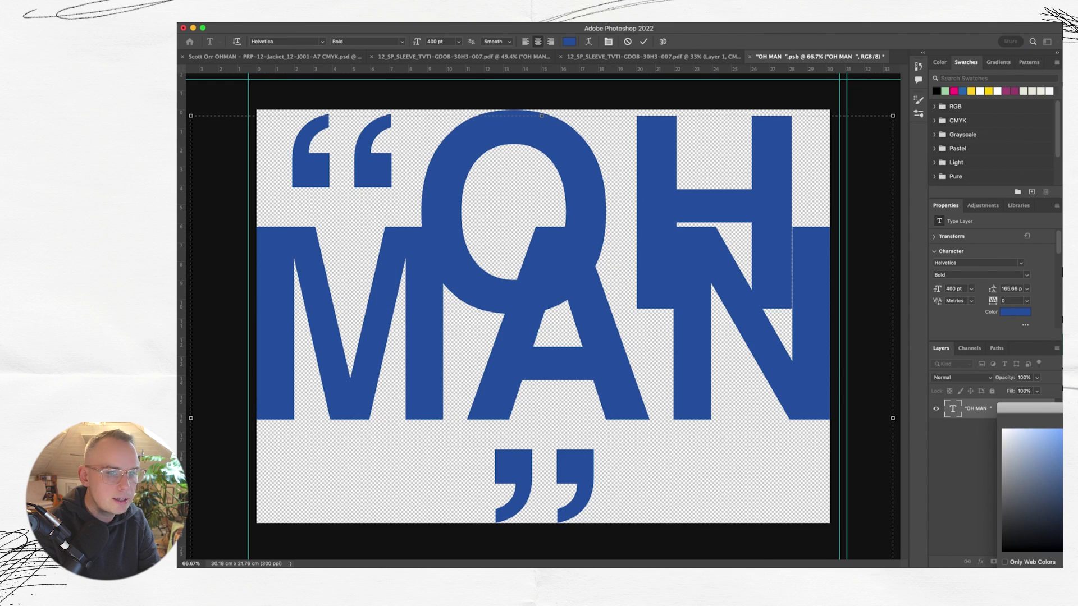
mouse_move(1058, 408)
mouse_down()
mouse_move(782, 335)
mouse_move(781, 352)
mouse_up()
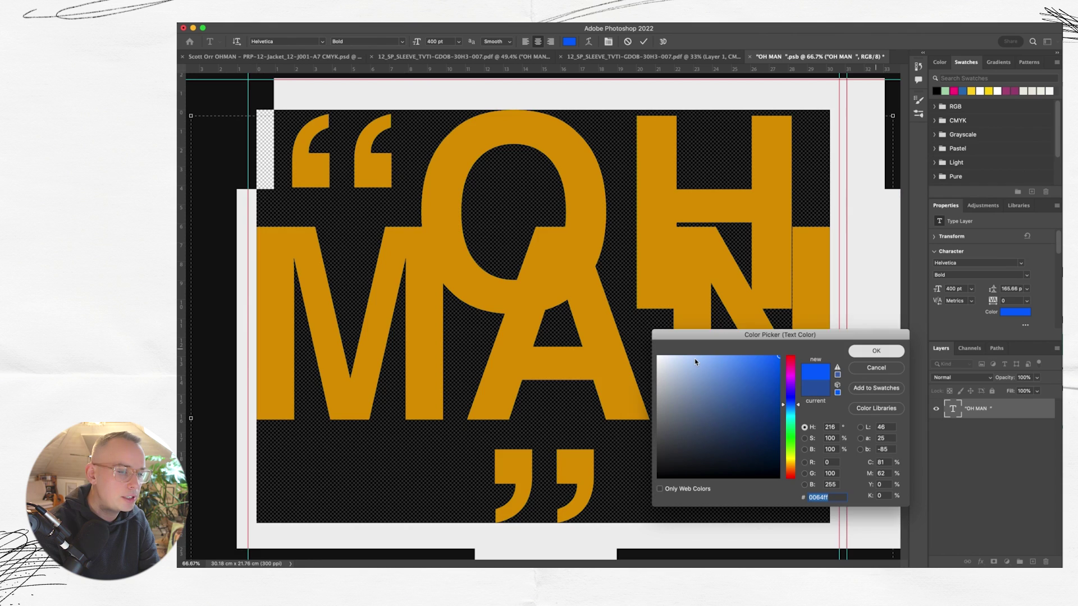
click(876, 351)
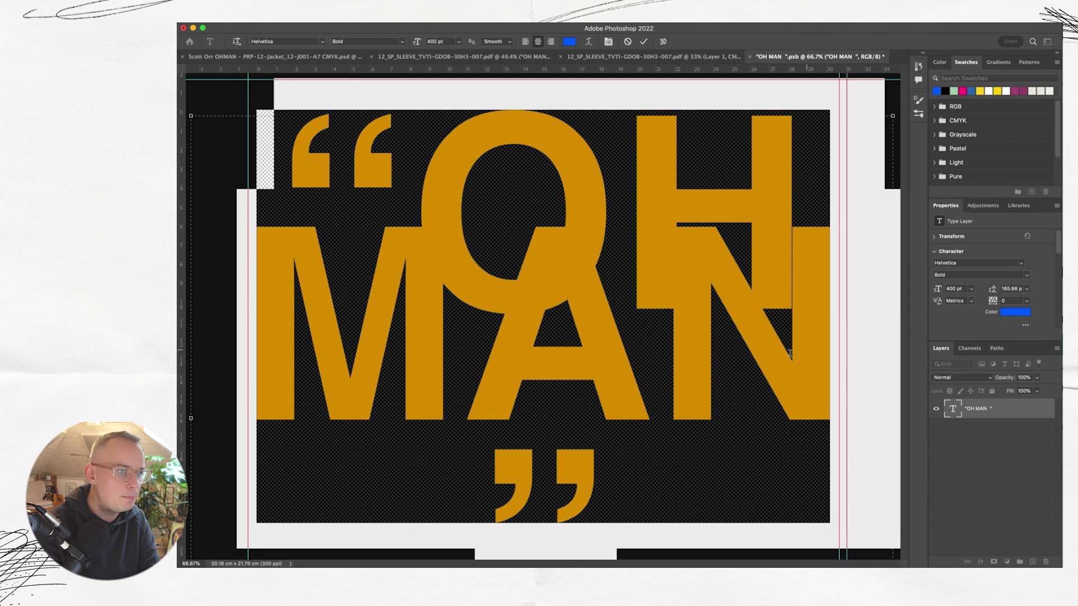
key(super+h)
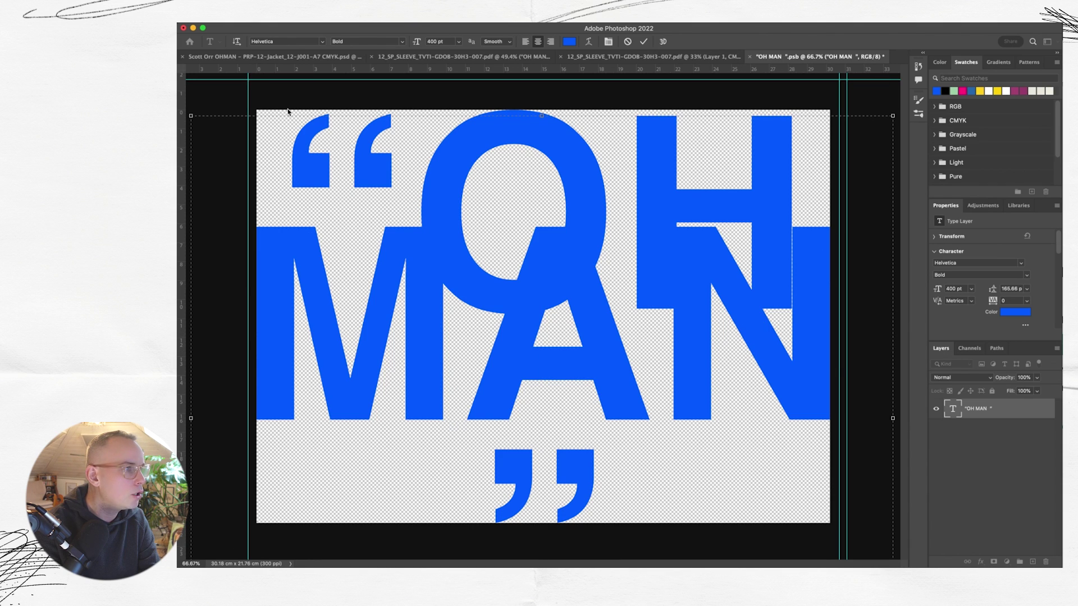
key(super+Return)
key(v)
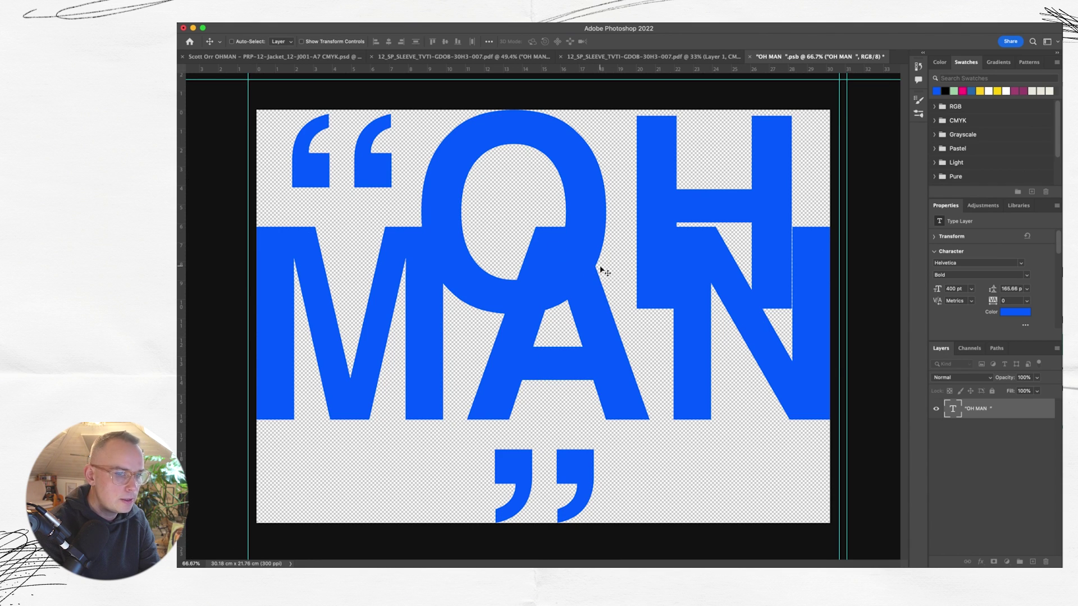
Save and close the title smart object, and examine the recoloured title on the back cover.
key(super+w)
key(Return)
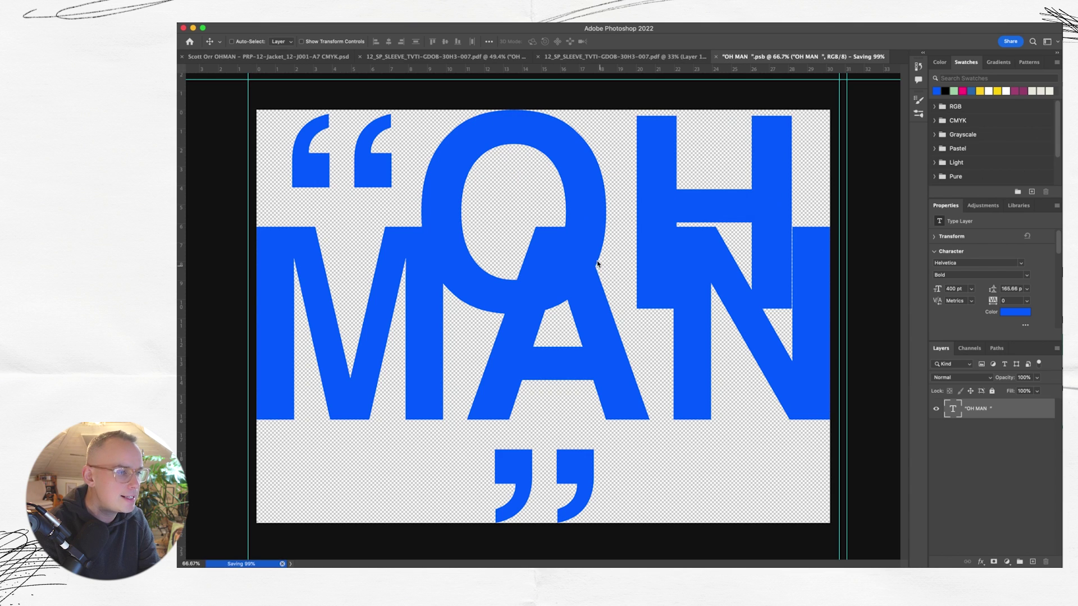
scroll(416, 274, left, 5)
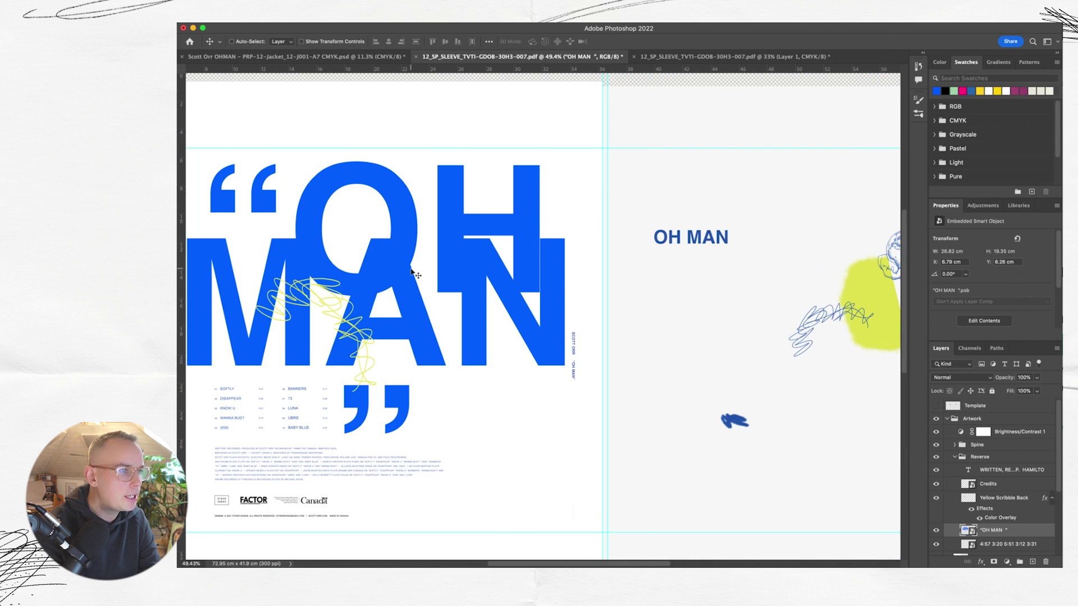
scroll(617, 283, left, 2)
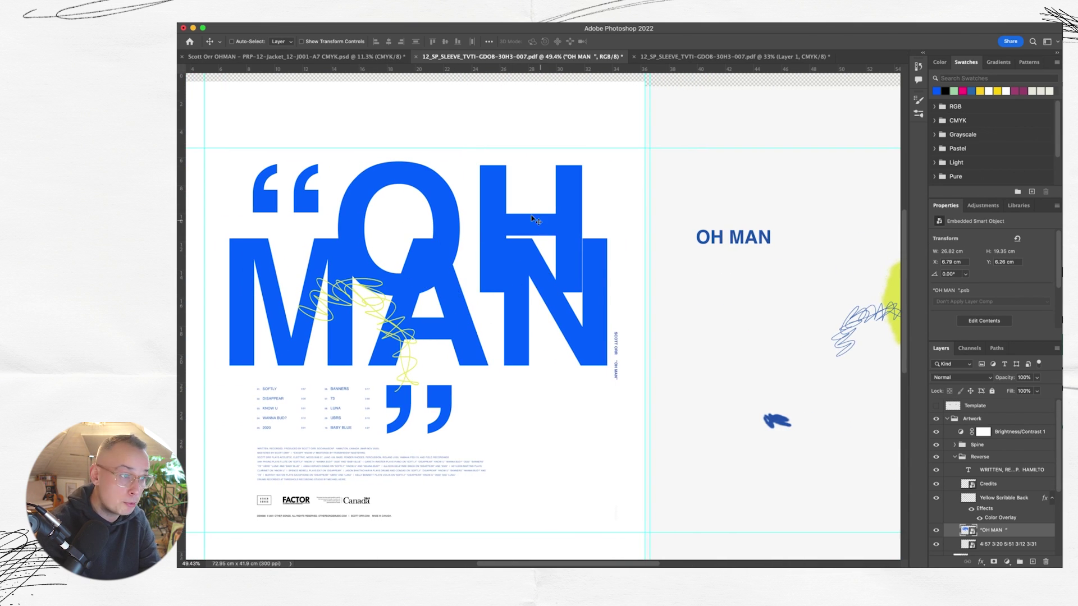
scroll(449, 230, left, 3)
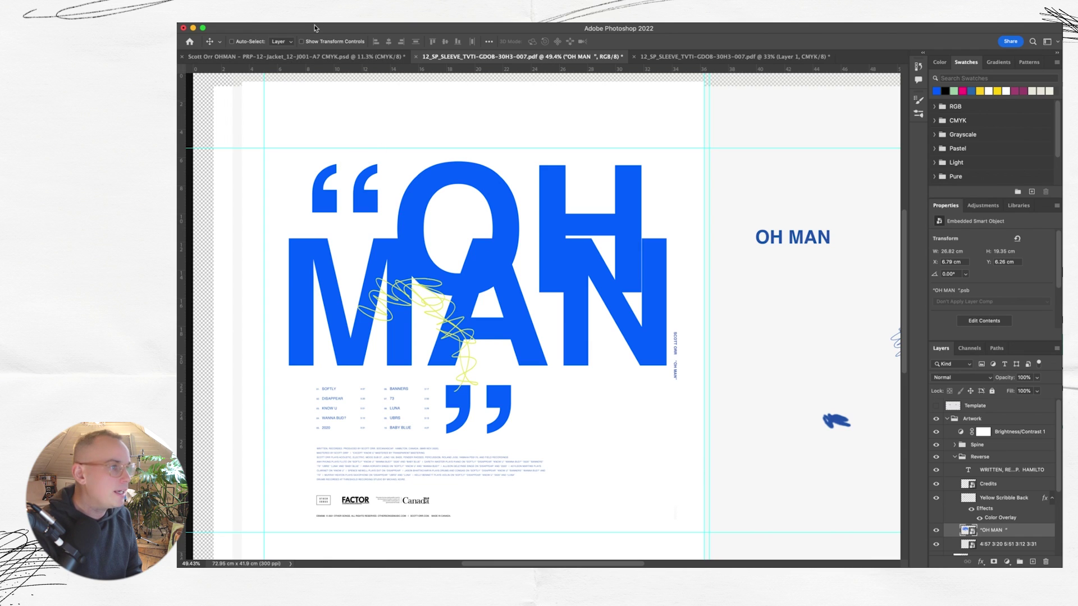
Convert the sleeve document back to CMYK colour mode without merging its layers.
click(168, 23)
mouse_move(179, 56)
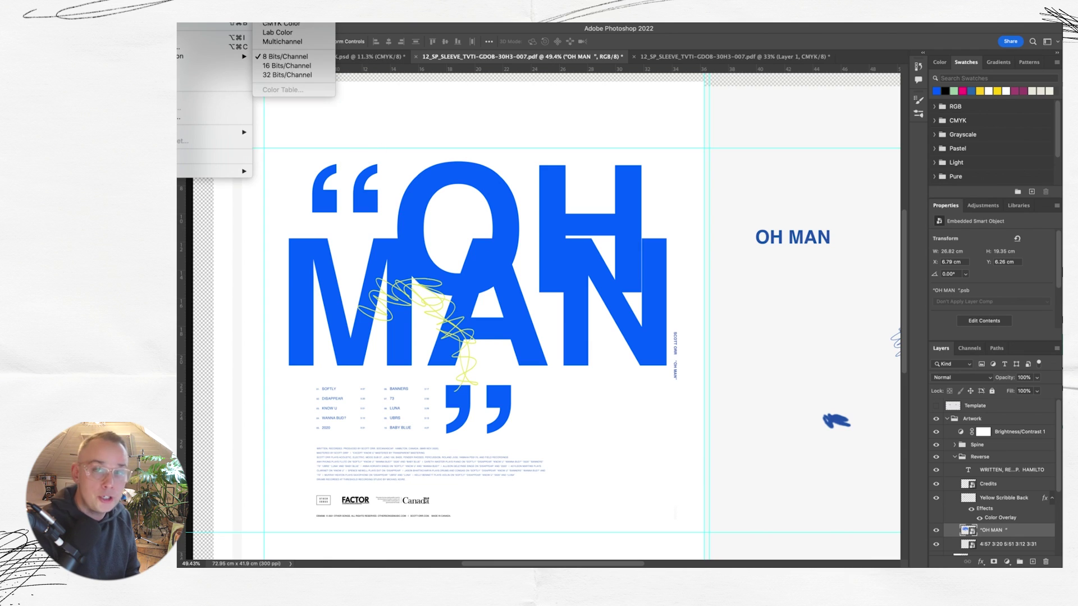
click(280, 25)
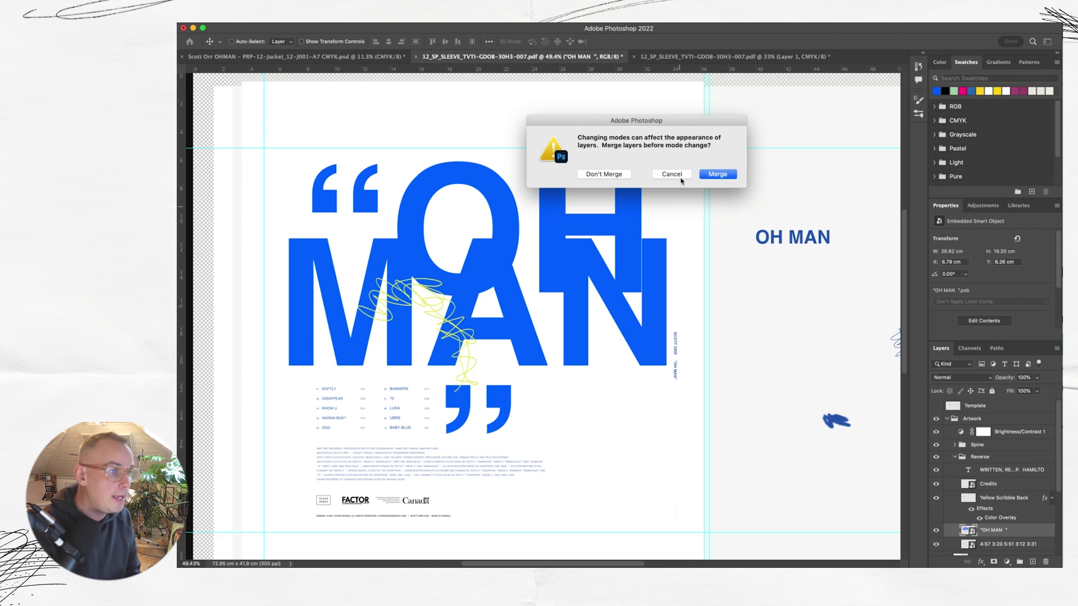
click(613, 166)
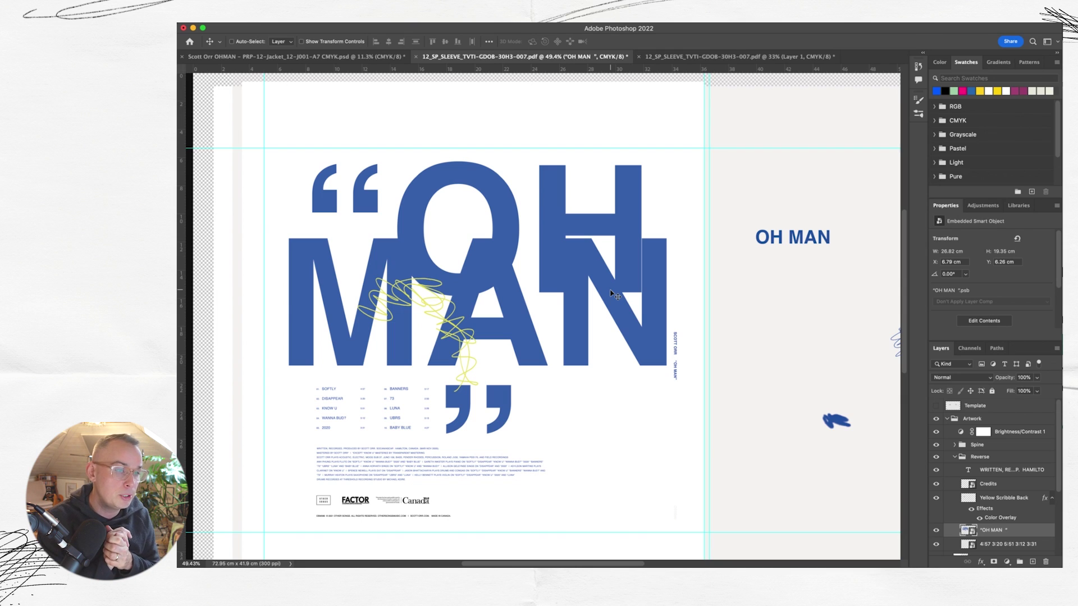
Check that the back cover's credits paragraph is live type by selecting all of its text, and leave it unedited.
scroll(612, 293, right, 5)
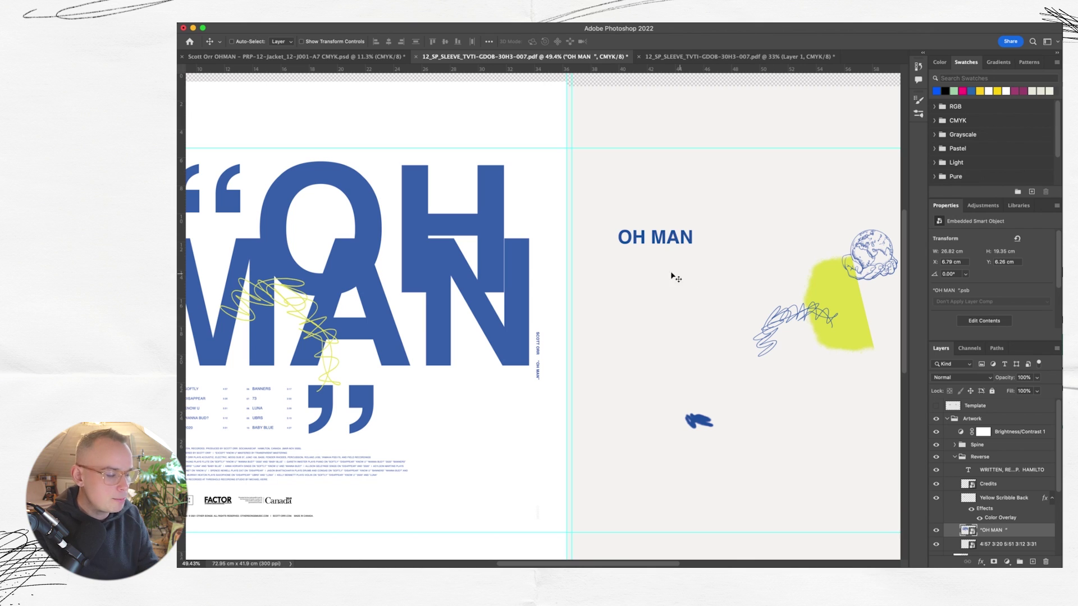
key(super+minus)
key(super+0)
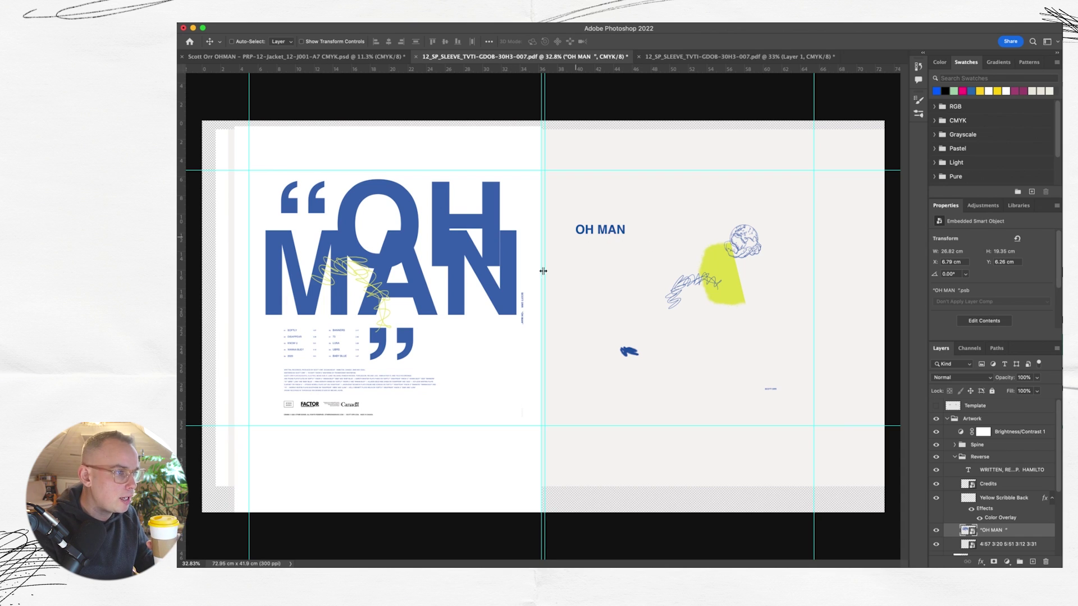
scroll(281, 391, up, 5)
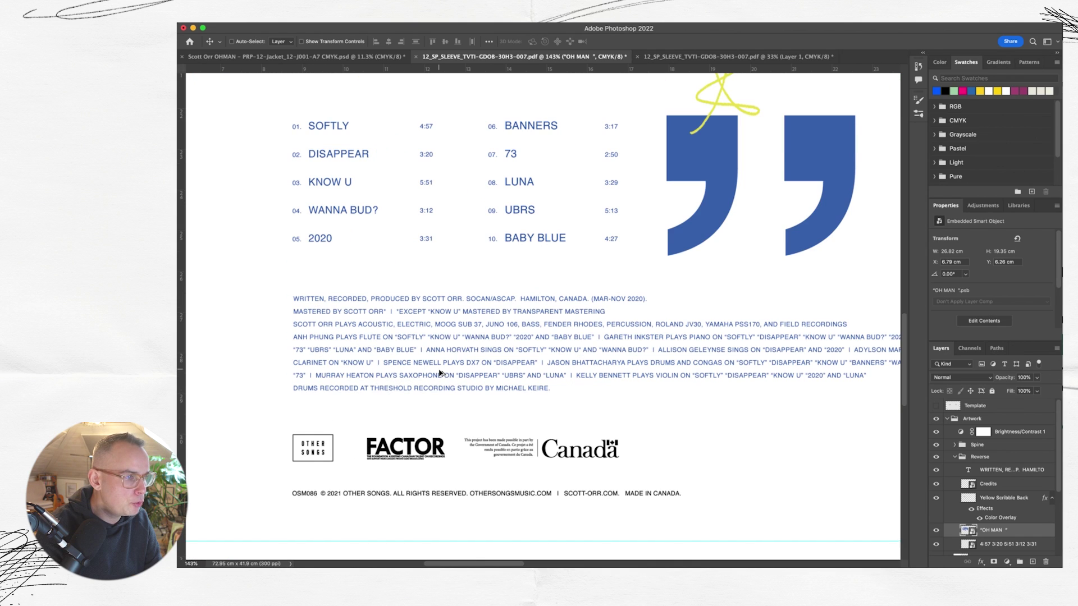
scroll(440, 373, up, 2)
scroll(968, 475, down, 2)
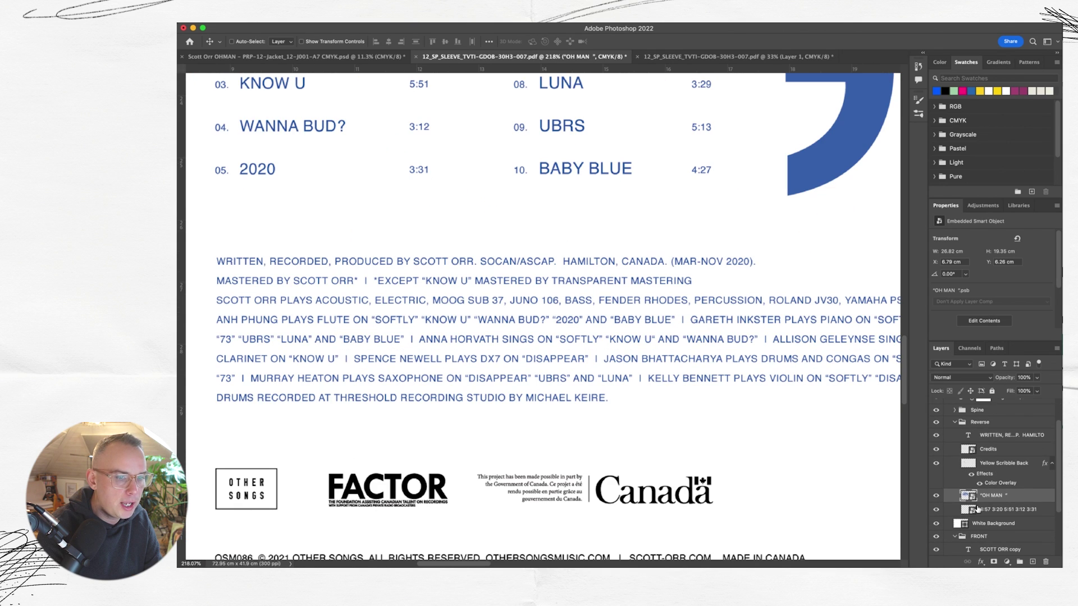
click(983, 438)
key(t)
drag(553, 339, 475, 302)
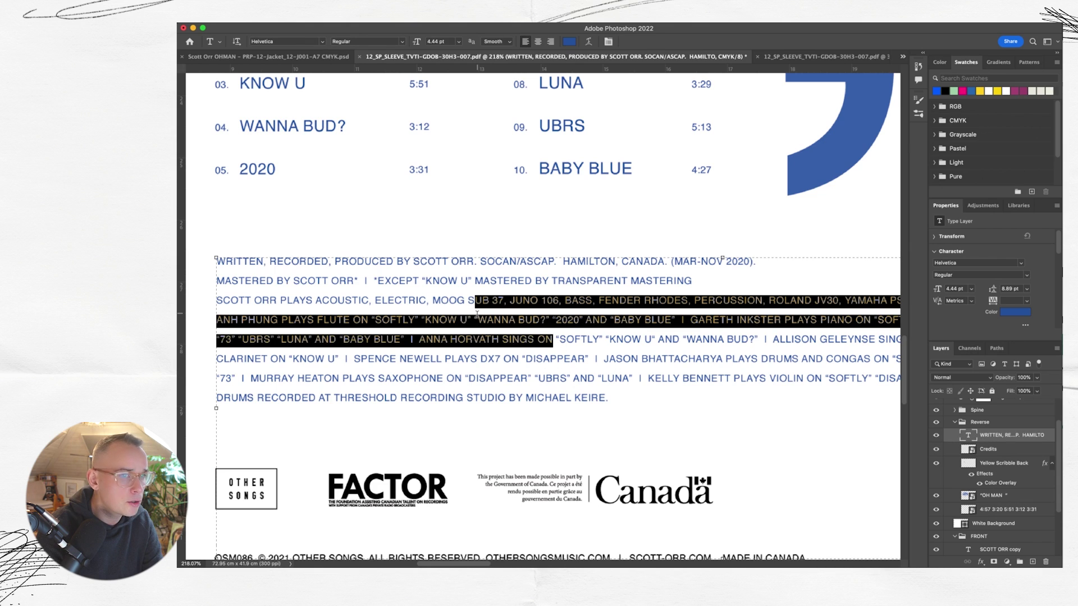
click(620, 308)
key(super+a)
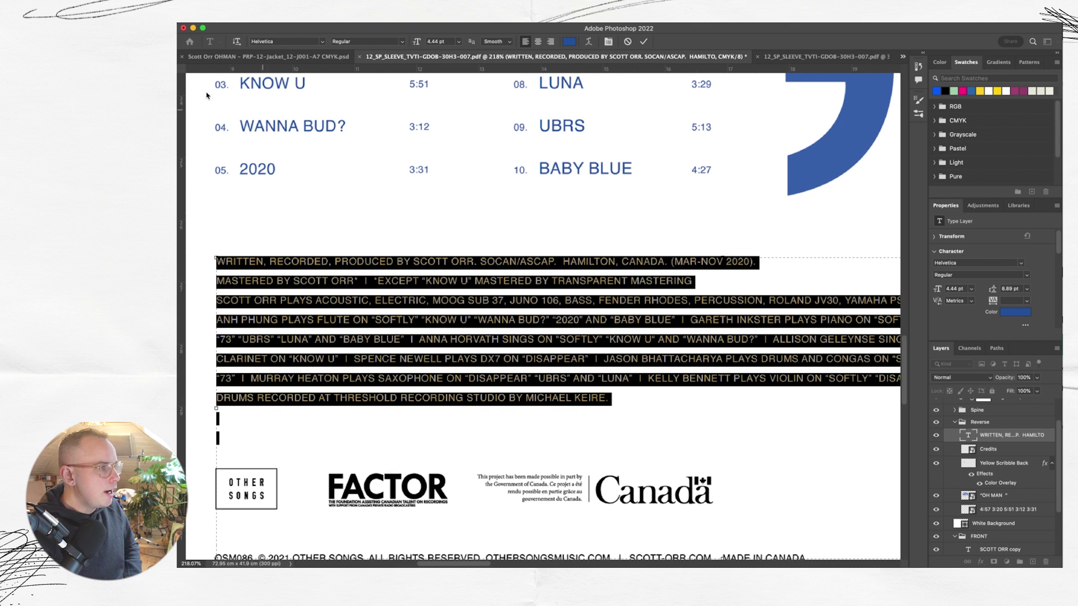
key(Escape)
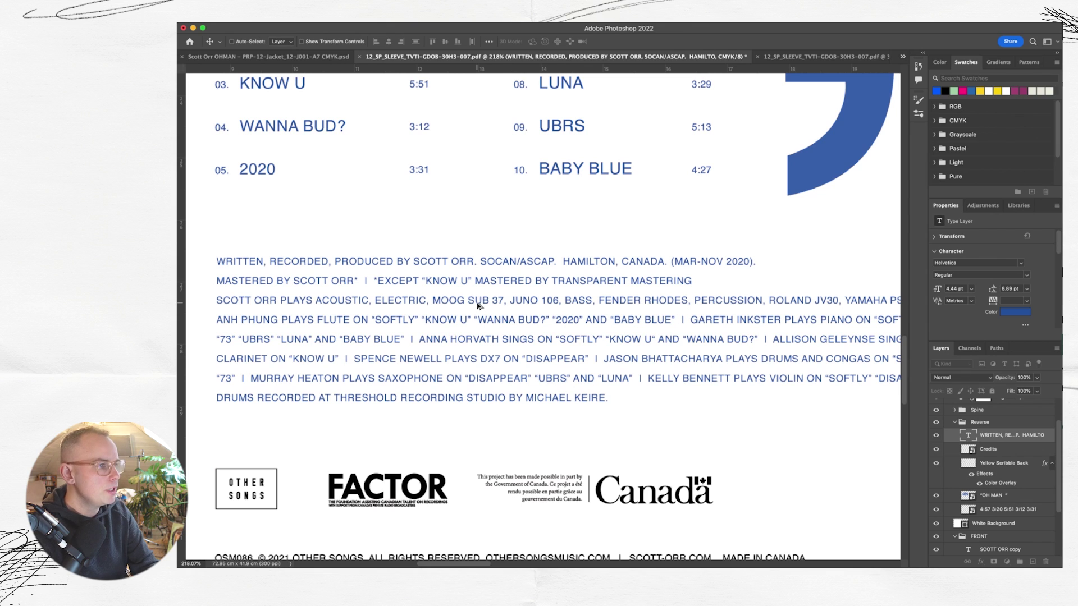
Examine the back cover's track list, credits, logos and copyright line up close and in the context of the full sleeve.
scroll(477, 307, down, 5)
key(t)
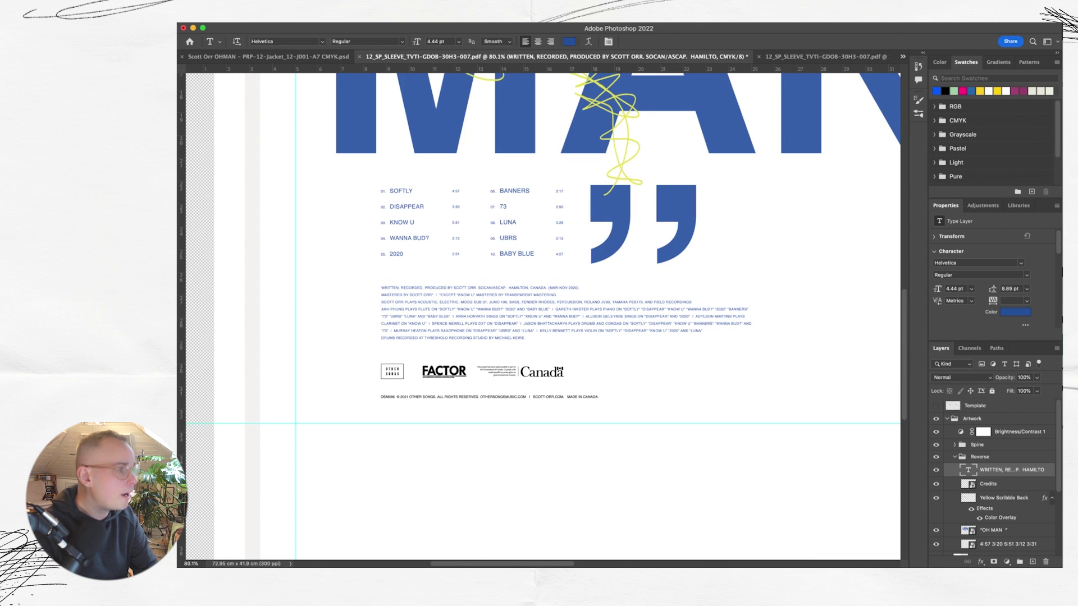
scroll(450, 292, down, 3)
scroll(666, 294, up, 4)
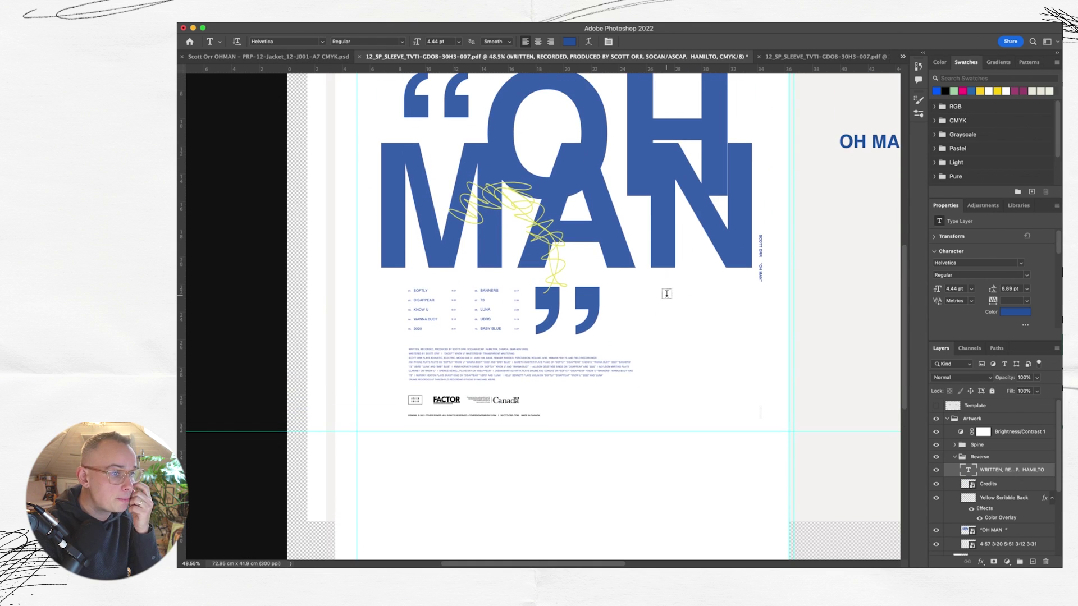
scroll(666, 294, right, 3)
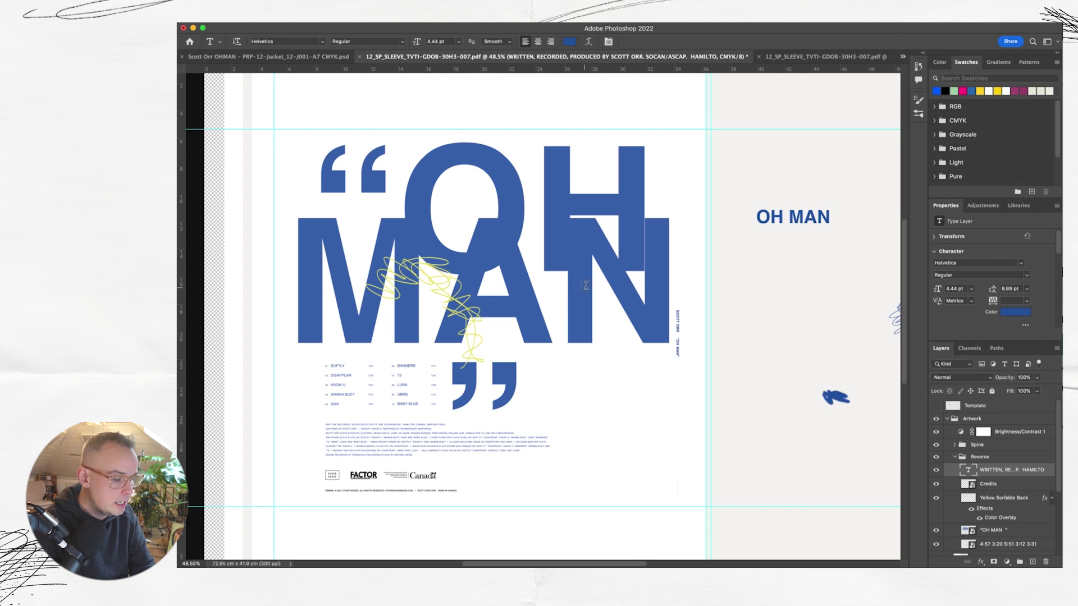
scroll(591, 287, right, 4)
scroll(591, 288, down, 3)
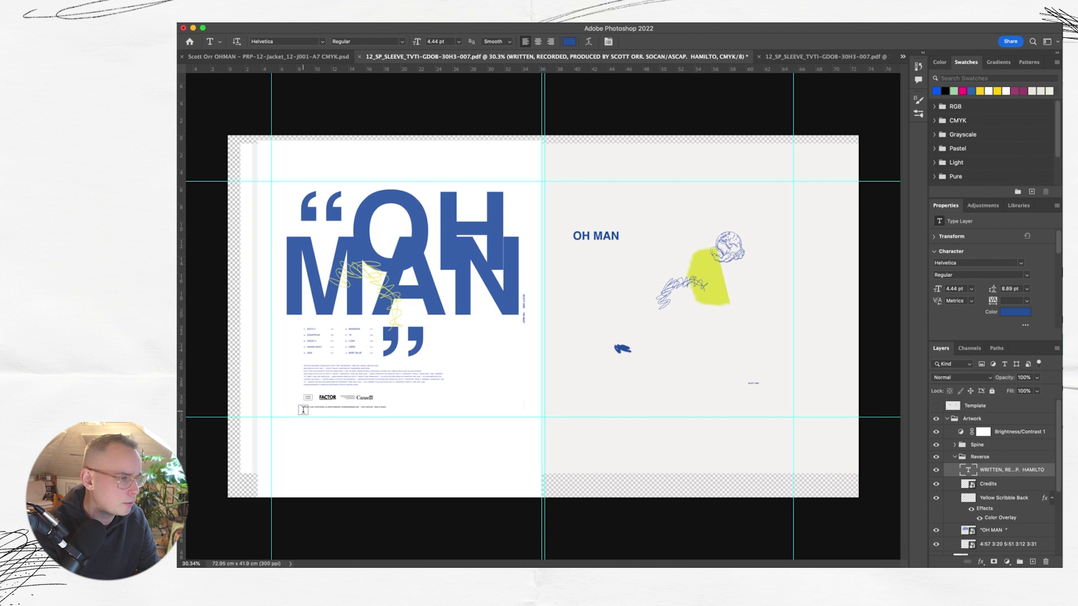
scroll(304, 411, up, 5)
scroll(334, 393, up, 3)
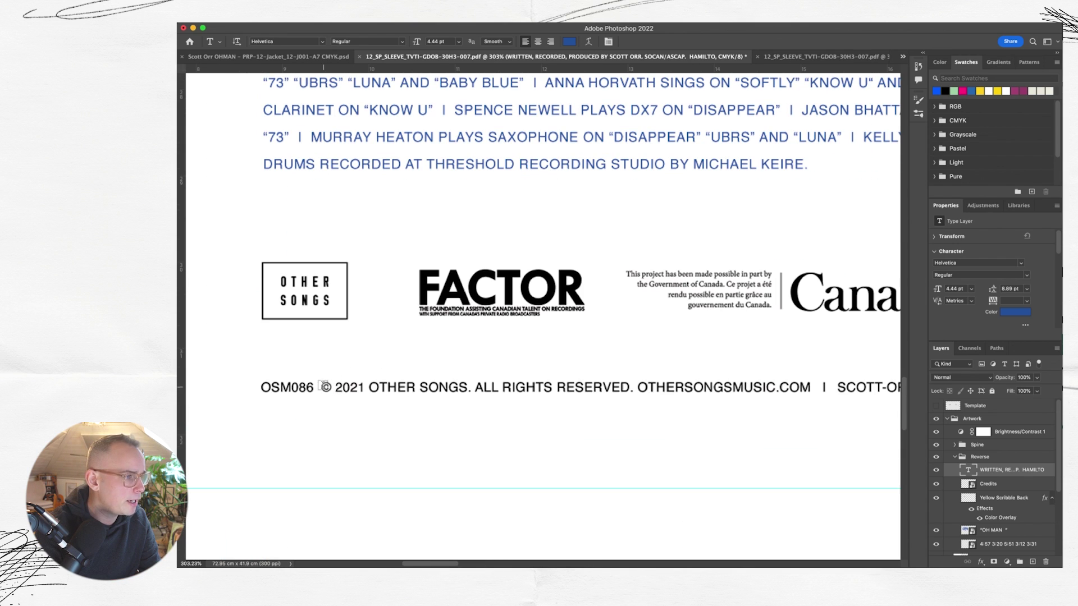
key(v)
scroll(565, 325, down, 2)
scroll(564, 325, down, 2)
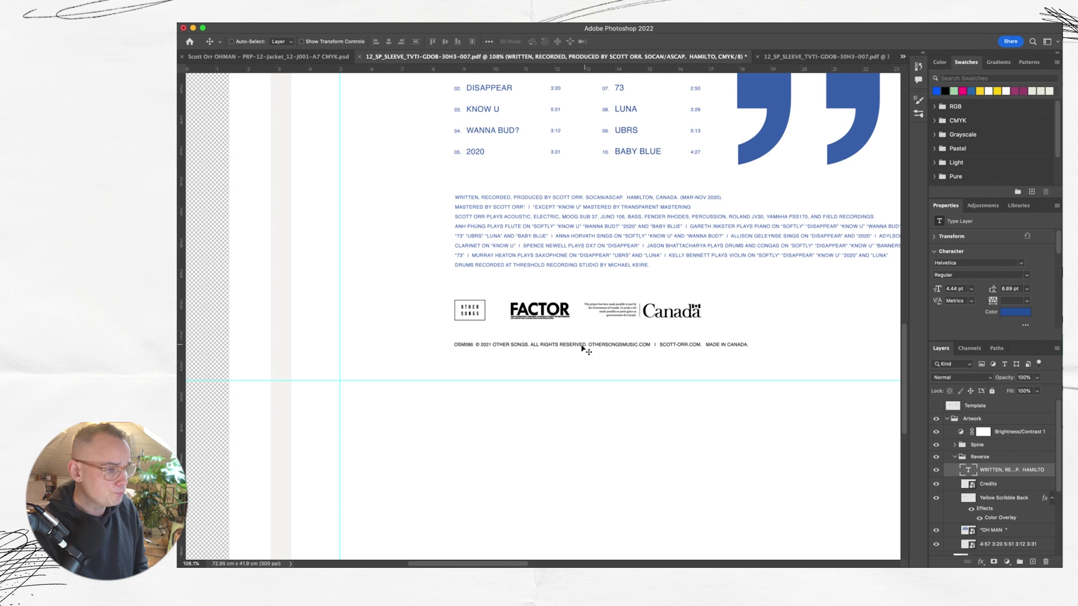
scroll(549, 353, down, 2)
scroll(549, 353, down, 3)
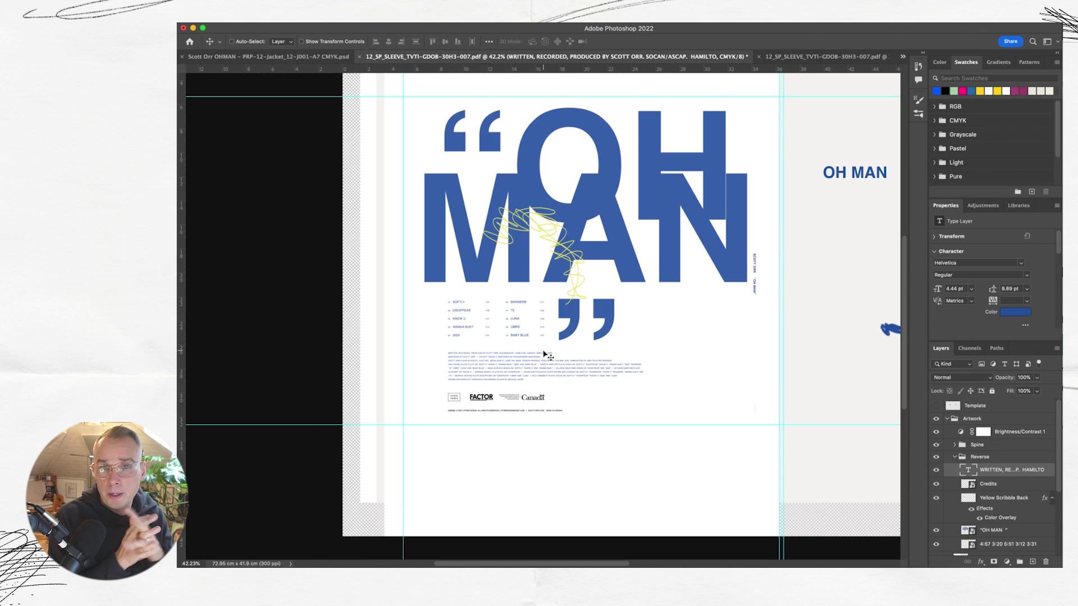
Move the Spine group's lettering off the back cover to sit between the two vertical spine guides.
scroll(547, 355, right, 5)
scroll(741, 345, right, 1)
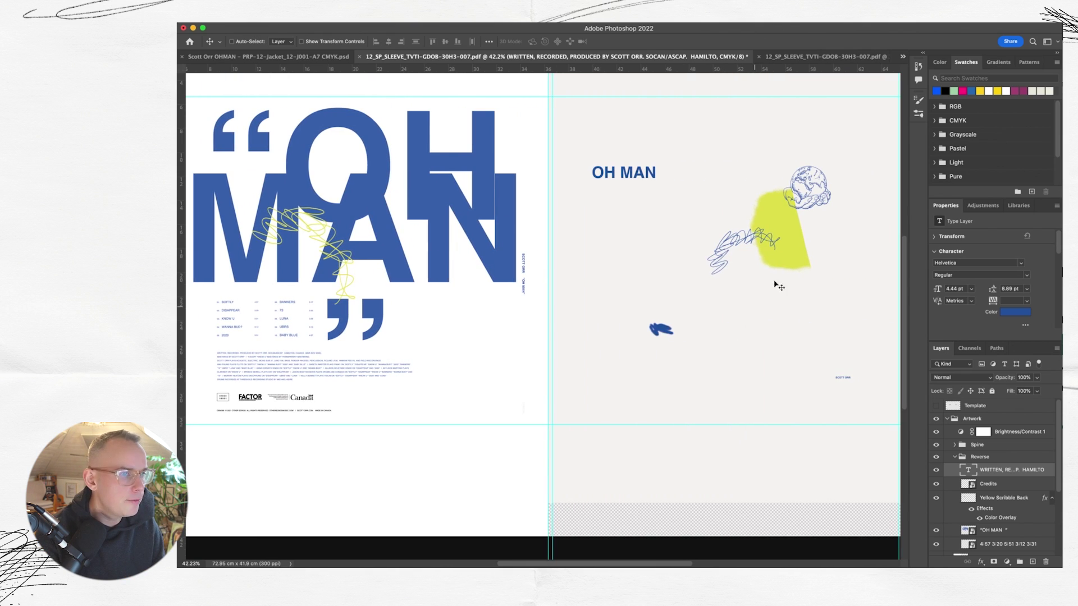
click(961, 445)
drag(515, 288, 548, 280)
mouse_move(571, 233)
mouse_down()
mouse_move(553, 230)
mouse_move(568, 230)
mouse_move(566, 239)
mouse_up()
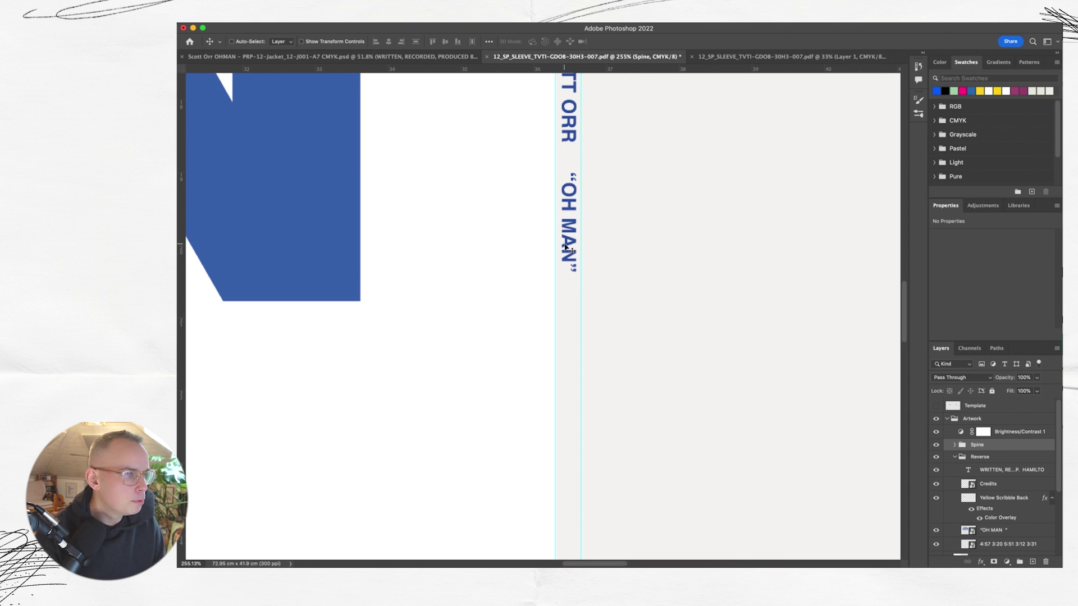
scroll(566, 247, up, 4)
scroll(566, 247, up, 5)
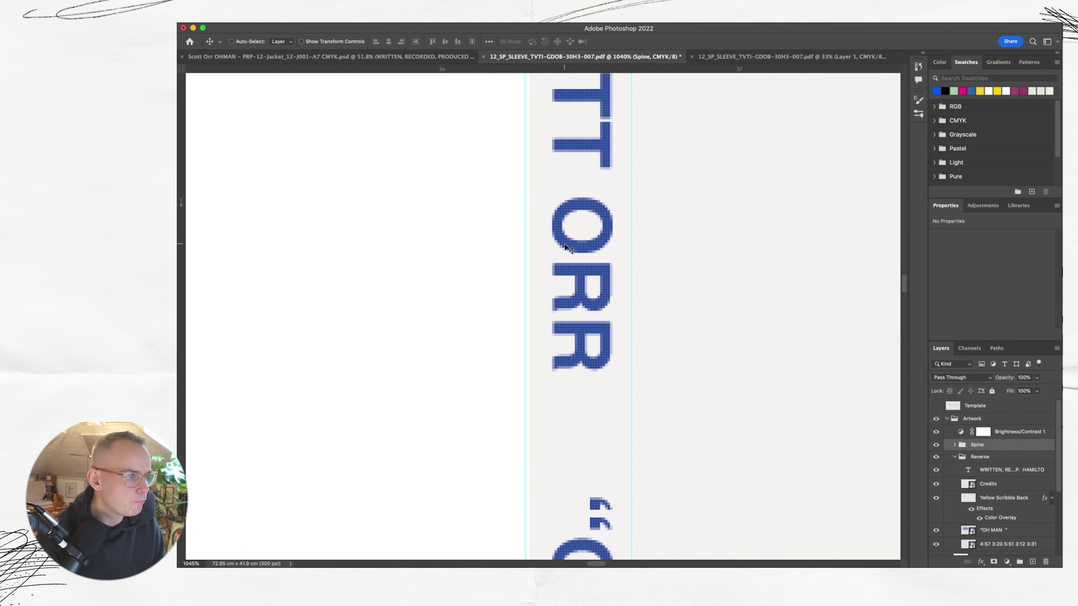
Find the layer that forms the back cover's background and select the White Background shape above the FRONT group.
scroll(1018, 539, down, 3)
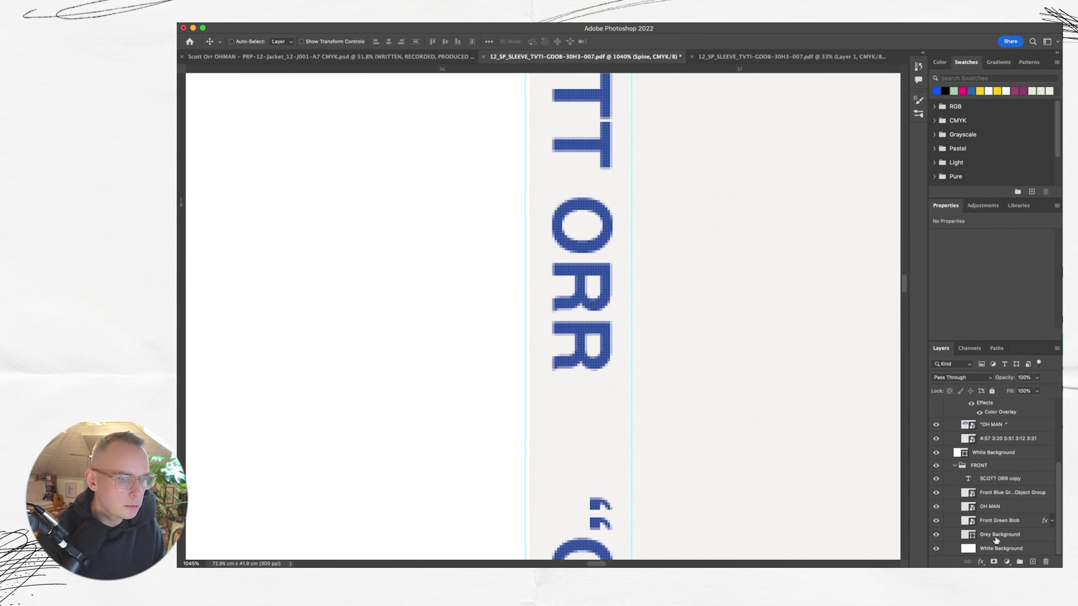
click(1001, 534)
scroll(613, 395, down, 2)
scroll(613, 395, down, 2)
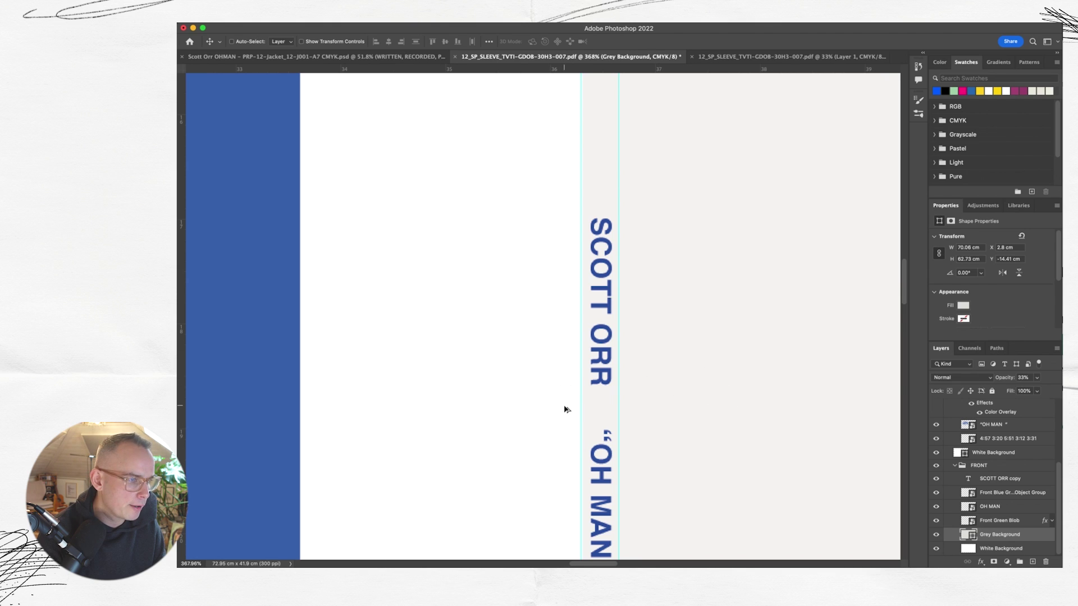
scroll(565, 409, up, 3)
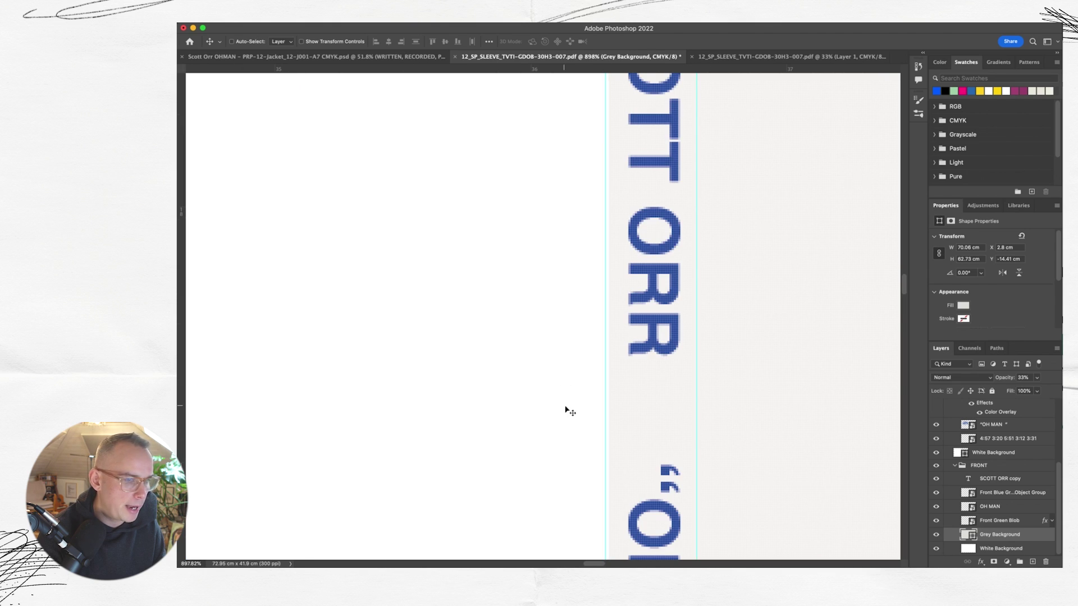
click(1018, 549)
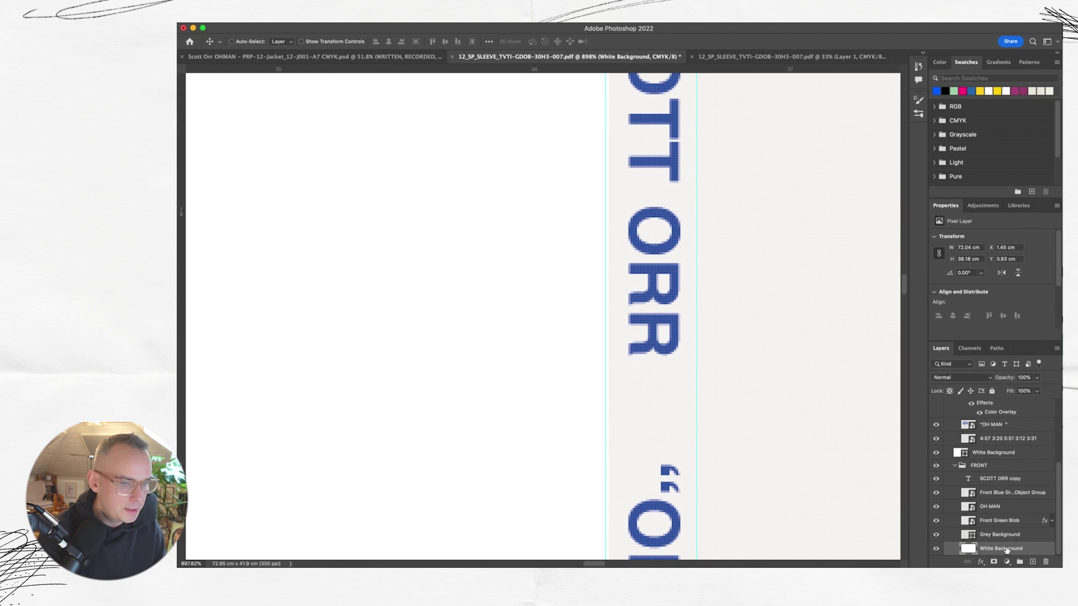
click(993, 452)
scroll(545, 368, up, 3)
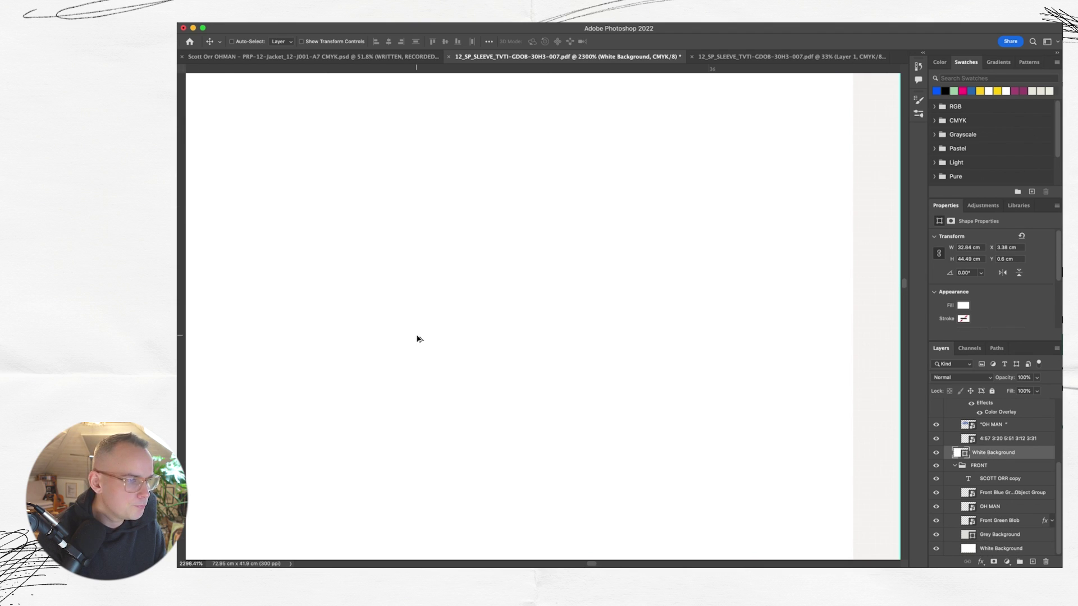
scroll(1017, 418, up, 4)
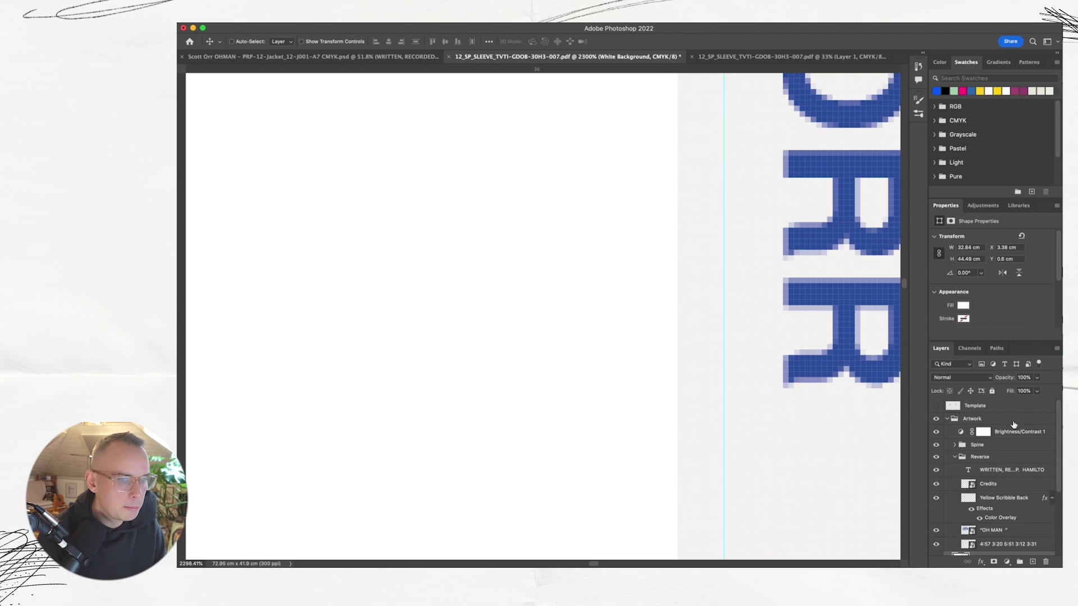
Show the Template layer and shift the White Background shape so its right edge meets the spine's left fold guide.
click(935, 405)
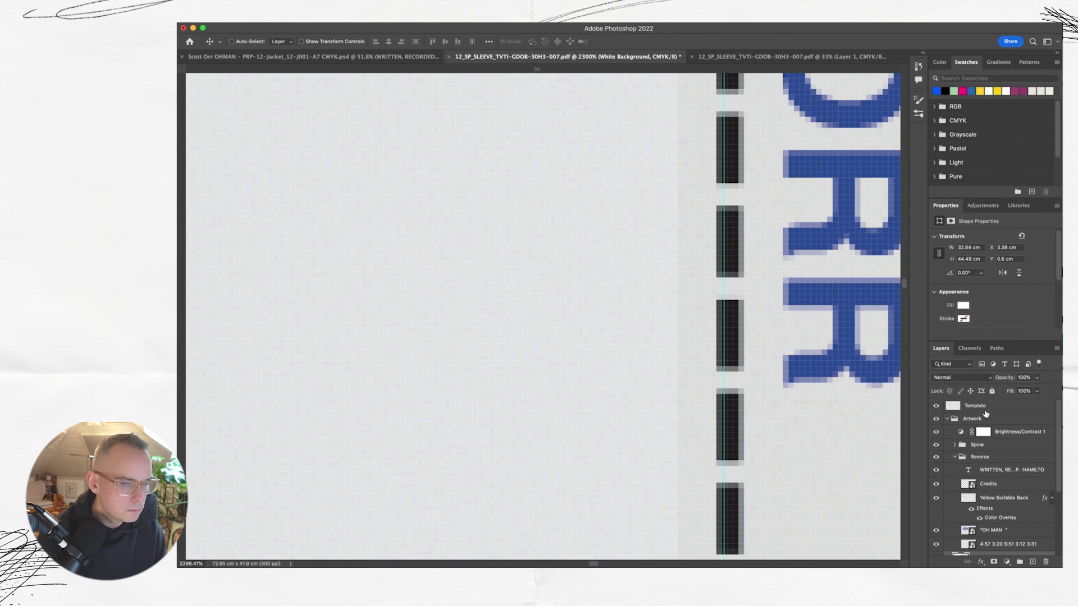
drag(622, 417, 673, 413)
scroll(777, 421, up, 5)
mouse_move(557, 288)
mouse_down()
mouse_move(537, 288)
mouse_move(574, 279)
mouse_move(561, 297)
mouse_up()
scroll(548, 300, down, 2)
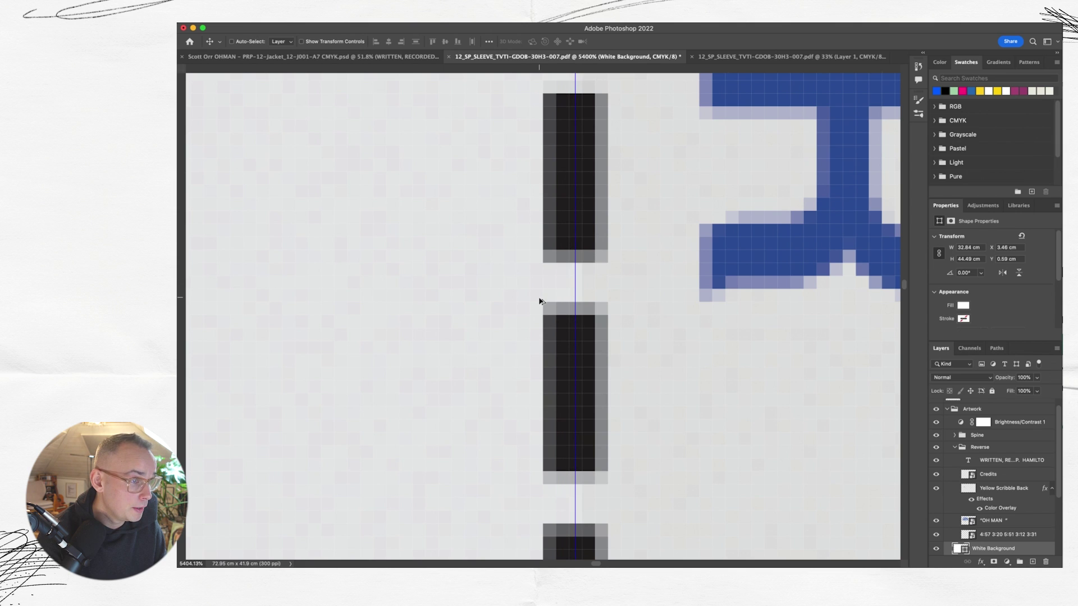
Hide the Template layer and inspect the white background's edge along the spine guide.
scroll(561, 301, down, 5)
scroll(937, 421, up, 1)
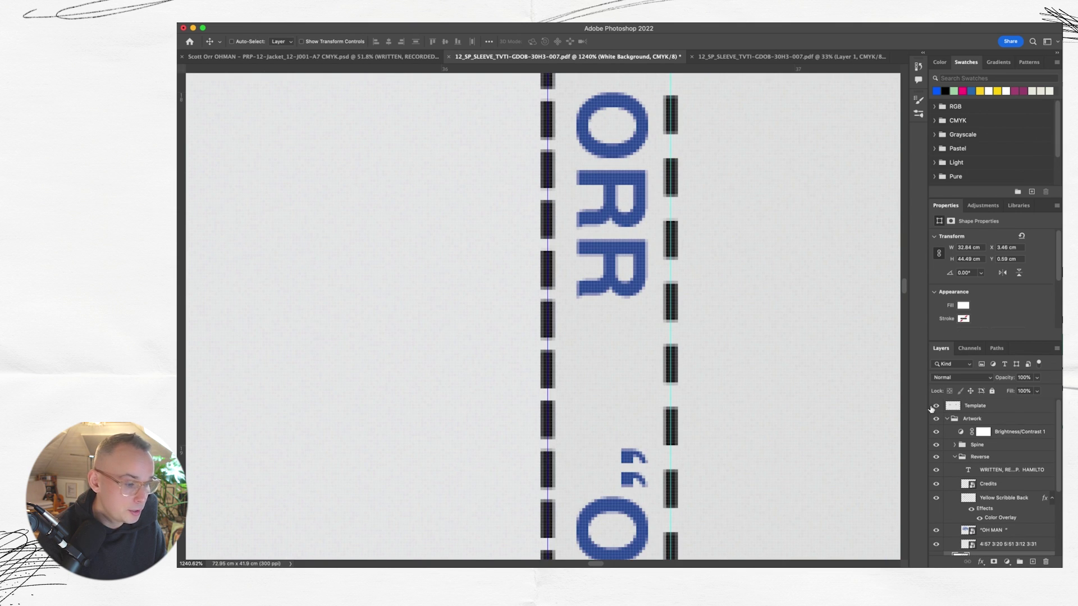
click(936, 405)
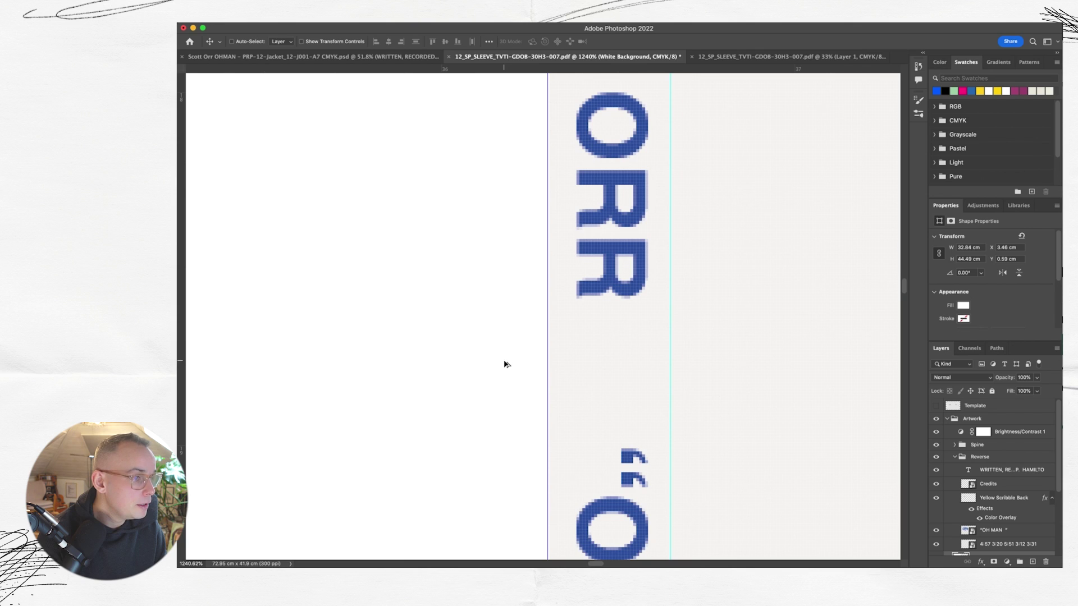
scroll(503, 363, up, 3)
drag(620, 353, 626, 349)
scroll(601, 357, down, 3)
scroll(601, 359, down, 2)
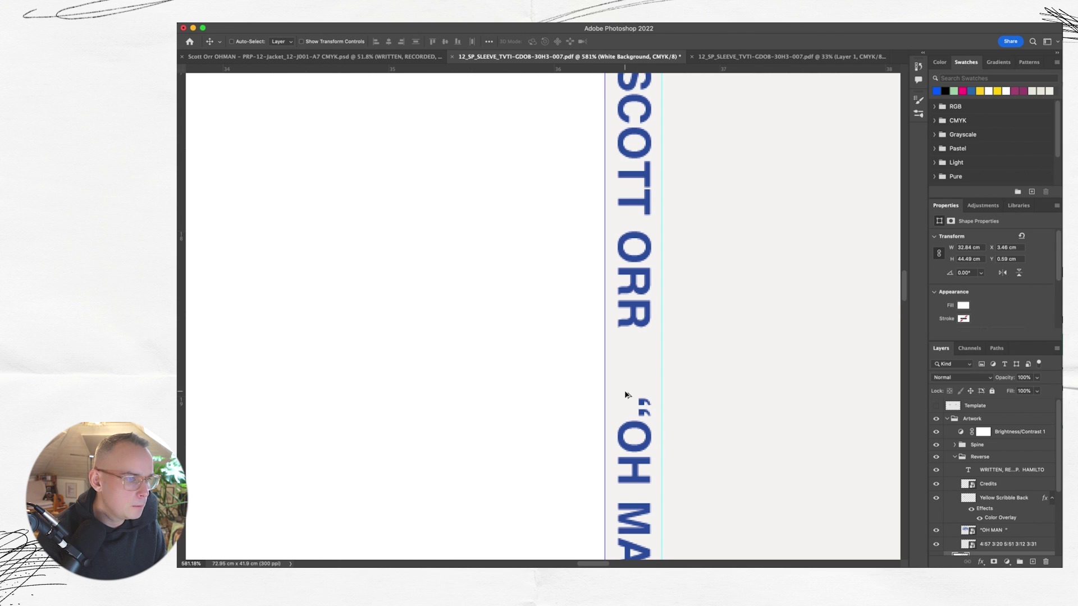
scroll(627, 395, down, 1)
Select the Spine group and examine how its lettering sits between the two spine guides.
click(983, 445)
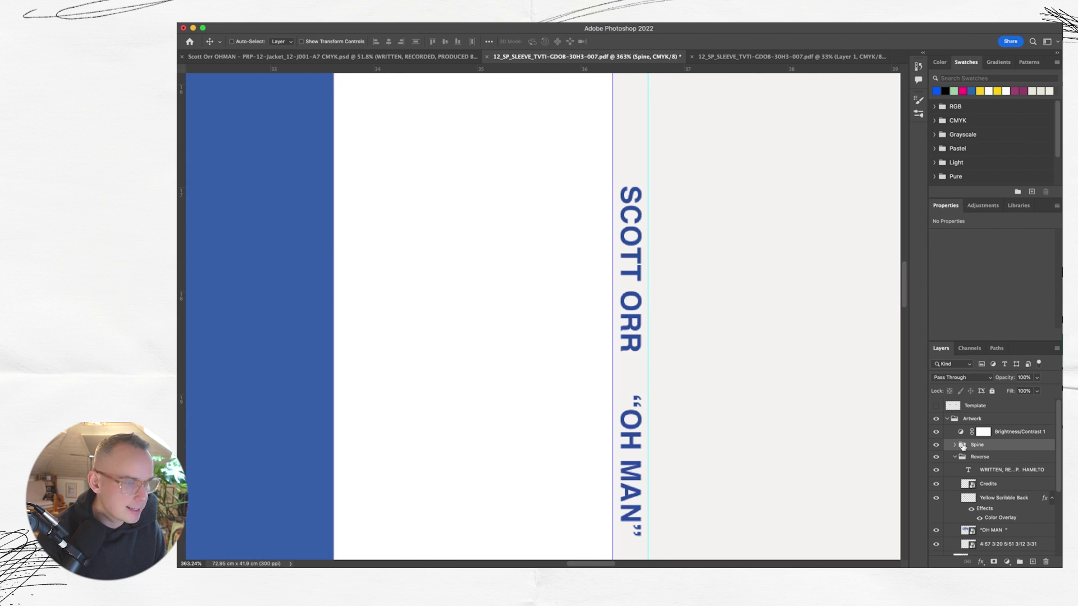
scroll(587, 361, down, 2)
scroll(587, 361, up, 5)
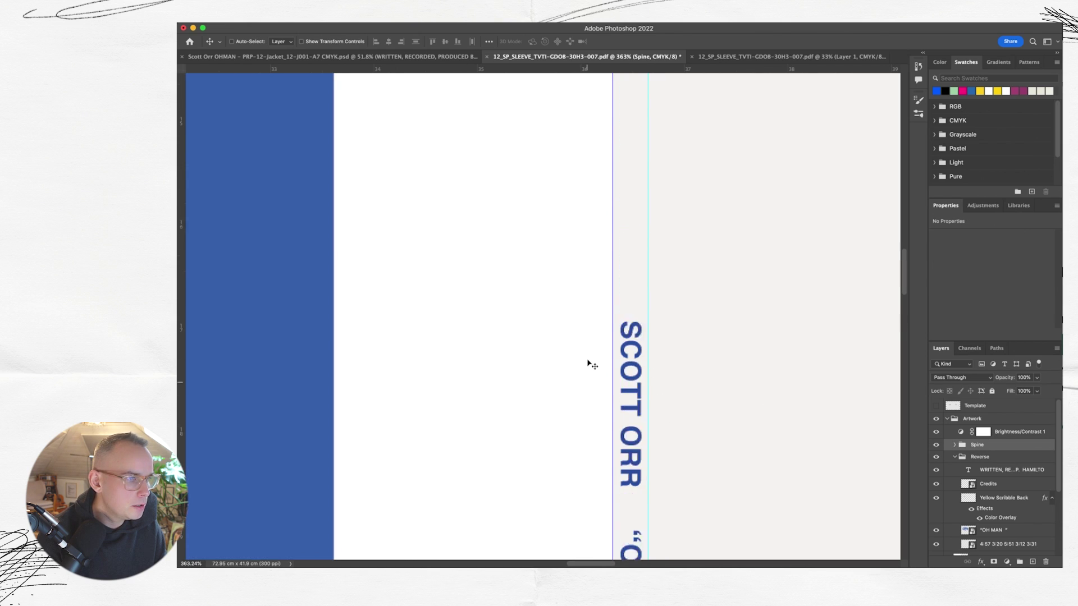
scroll(588, 362, down, 2)
scroll(589, 363, down, 3)
scroll(589, 365, up, 1)
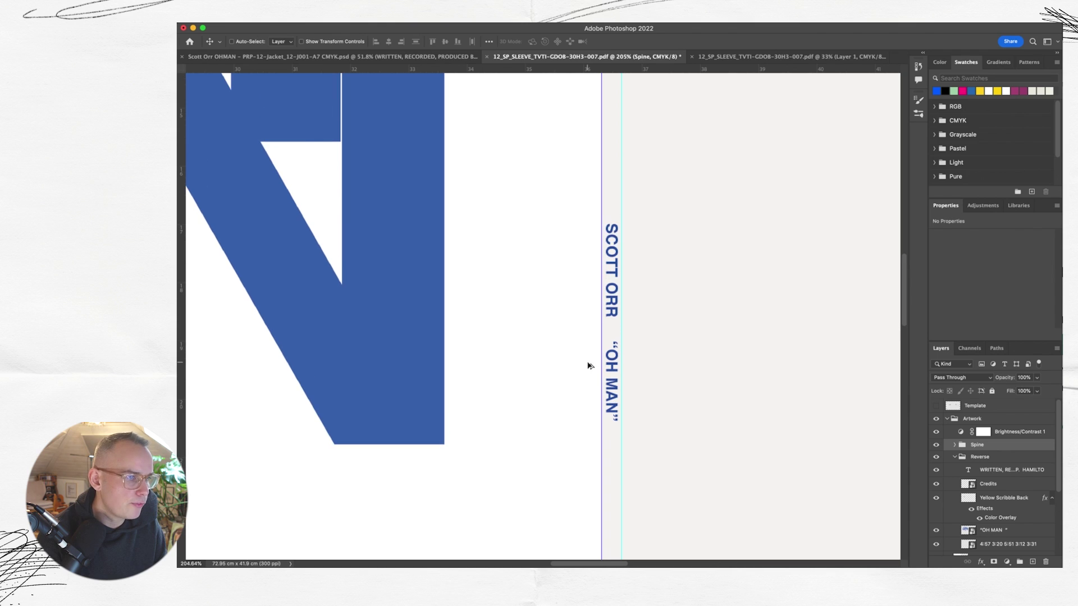
scroll(629, 366, up, 4)
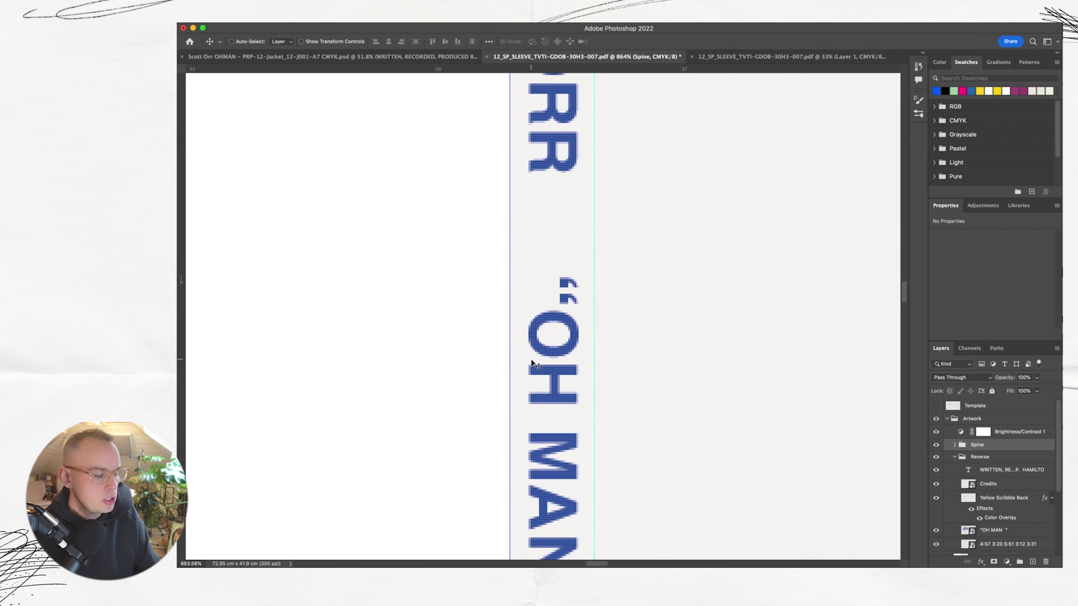
scroll(554, 336, down, 3)
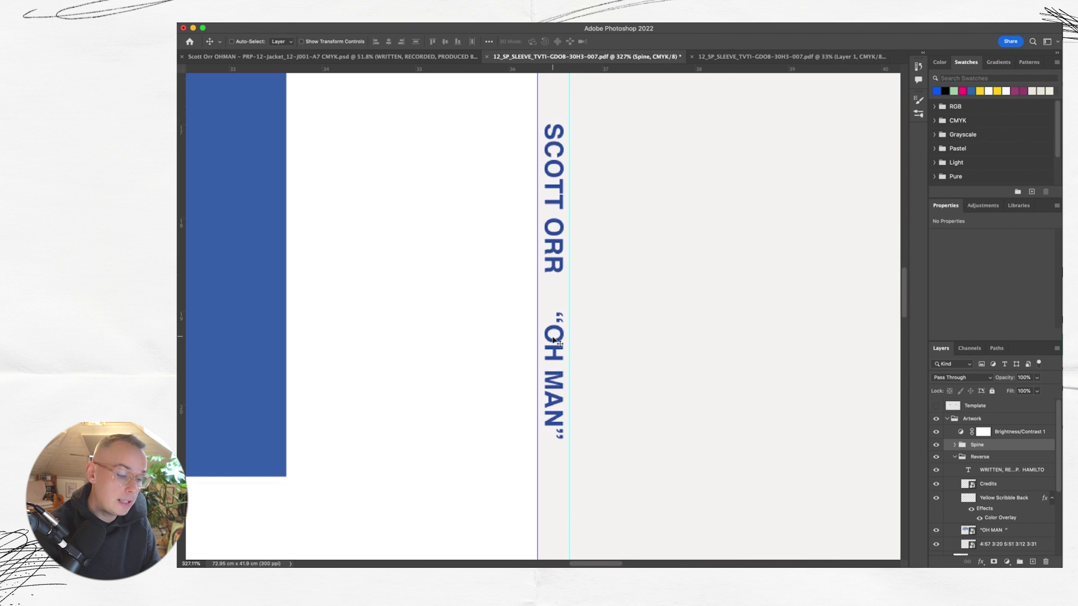
Expand the Spine group and enlarge its artist and title text layer to 12 pt near the spine guides.
key(super+t)
key(Return)
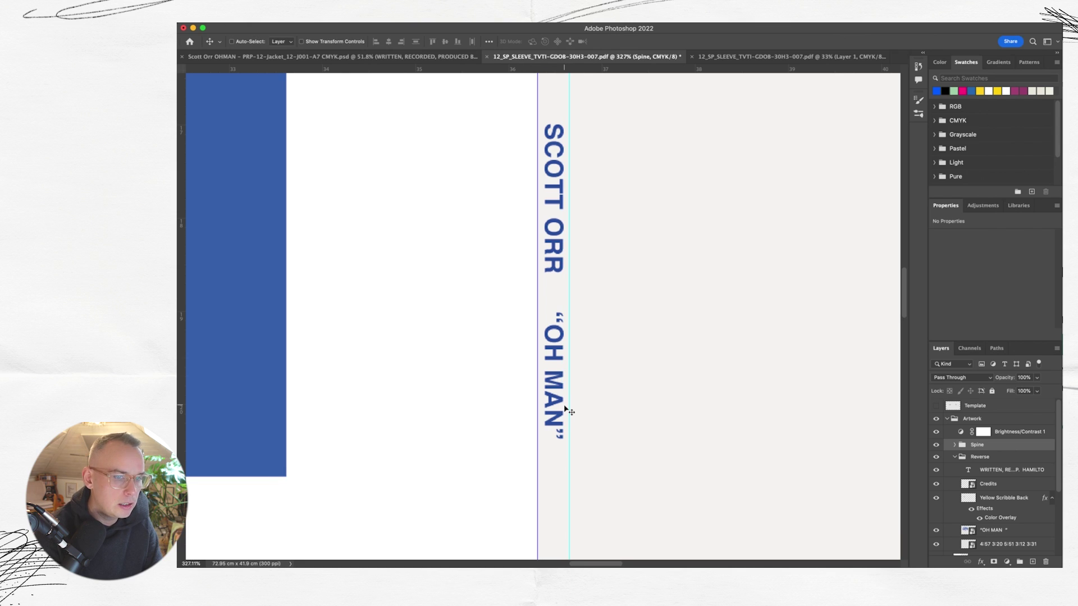
click(954, 445)
click(1002, 472)
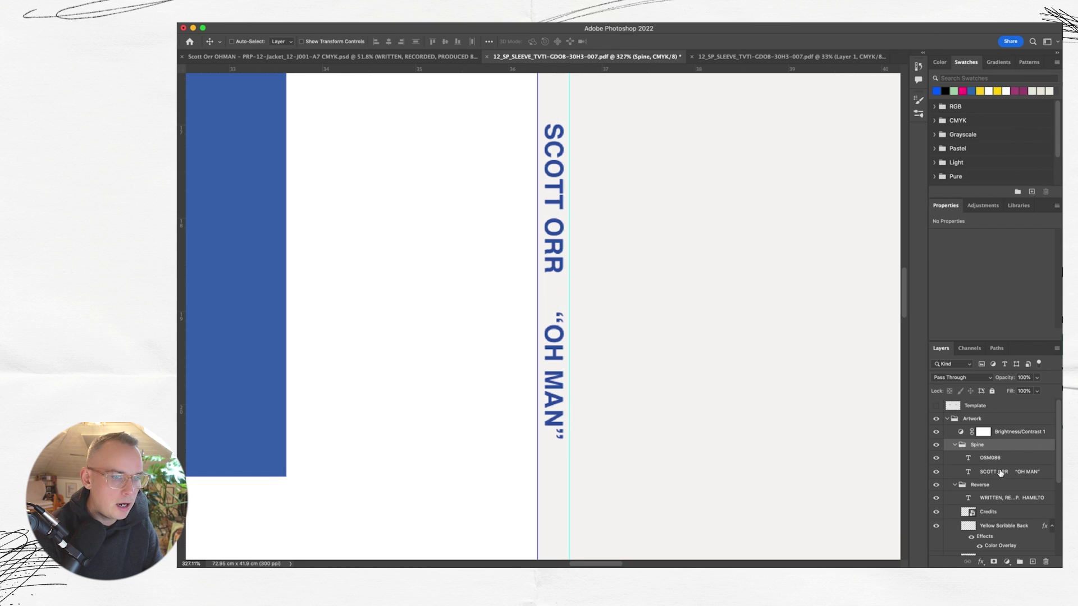
key(super+t)
scroll(580, 383, down, 5)
mouse_move(576, 337)
mouse_down()
mouse_move(591, 325)
mouse_move(584, 331)
mouse_up()
key(Return)
Nudge the enlarged spine lettering sideways so it fits between the two spine guides, checking its full length.
scroll(578, 331, up, 5)
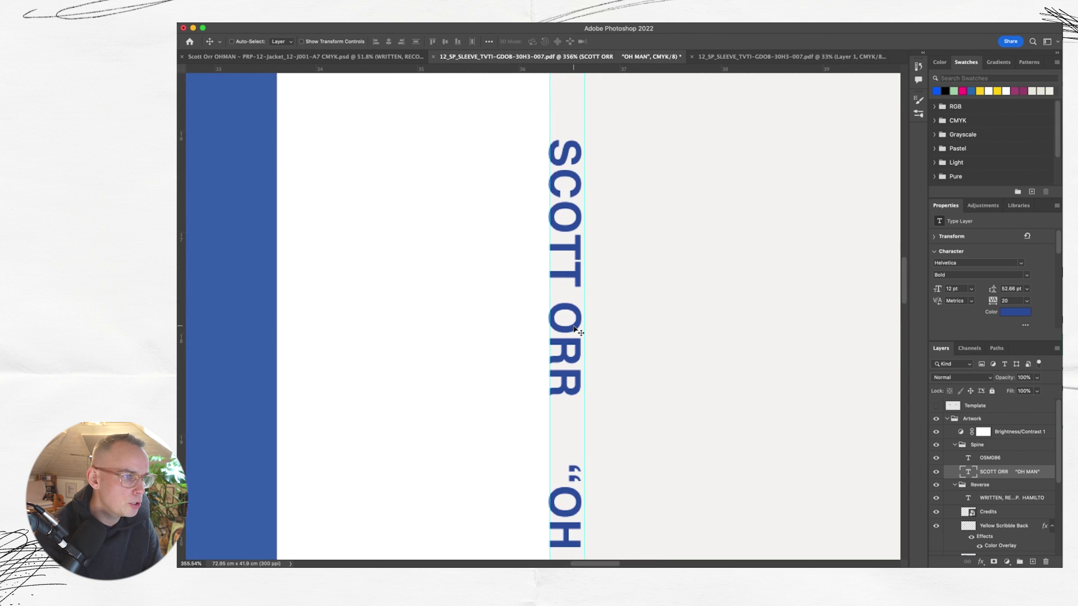
key(Right)
key(Right)
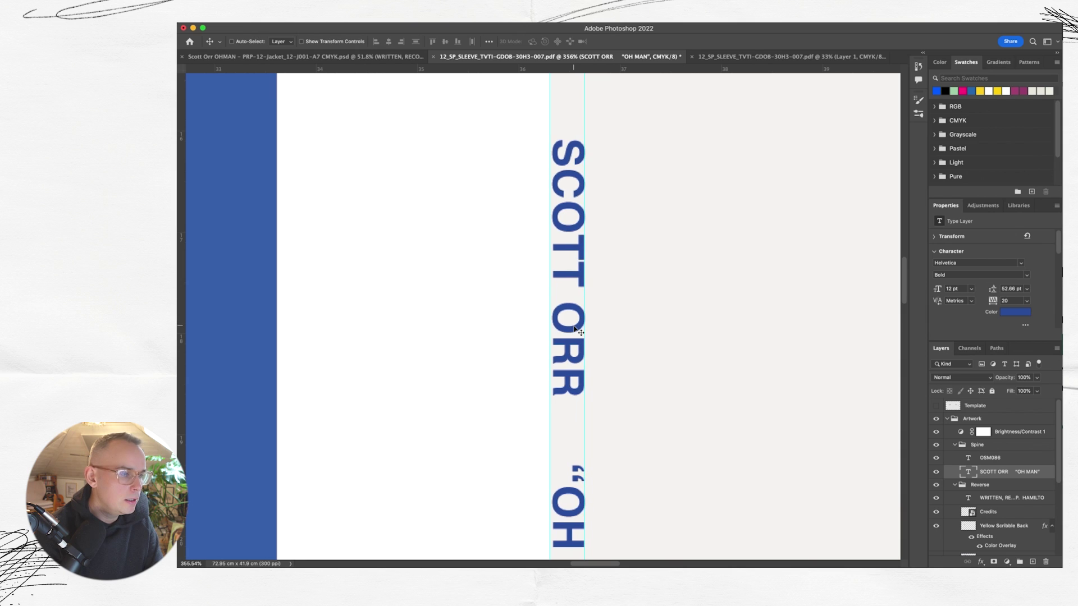
scroll(569, 330, down, 5)
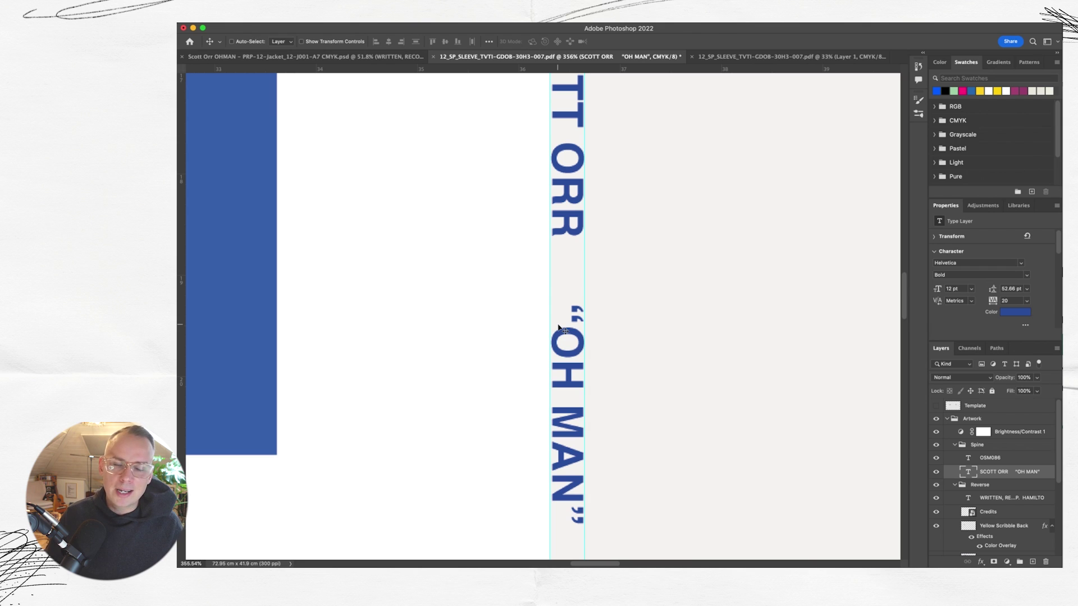
Undo the nudges and the enlargement of the spine text.
key(super+z)
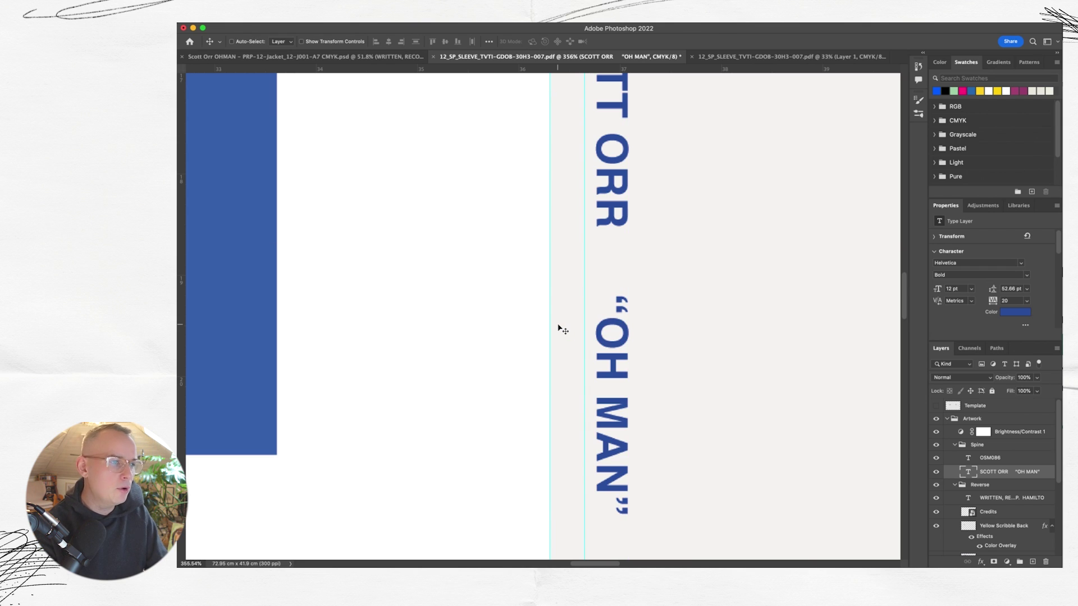
key(super+z)
scroll(564, 421, up, 2)
scroll(561, 421, down, 2)
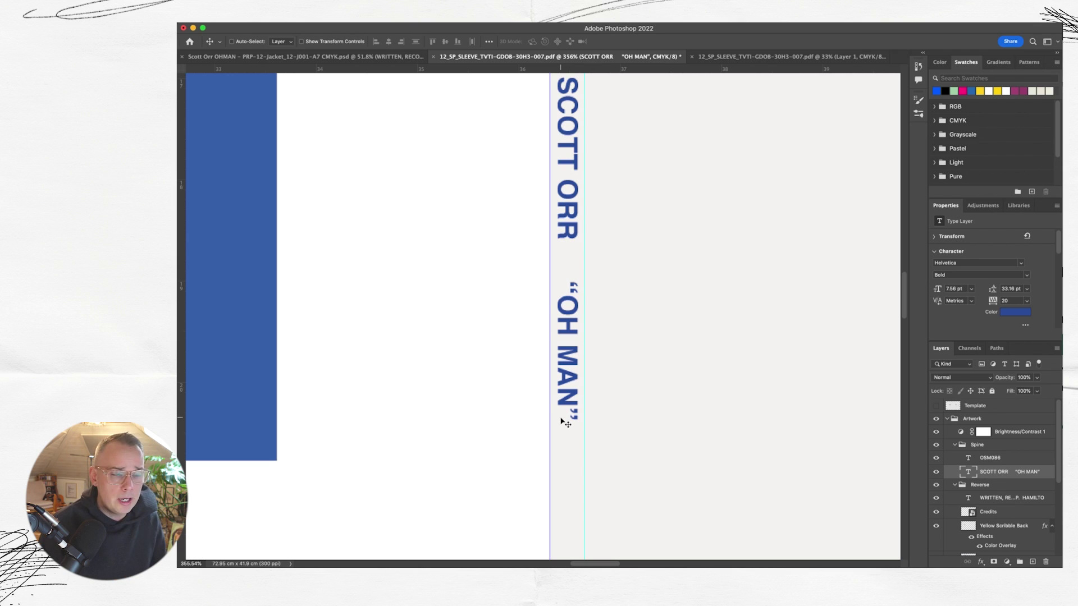
Review the spine lettering in the context of the whole front and back cover artwork.
scroll(564, 421, down, 10)
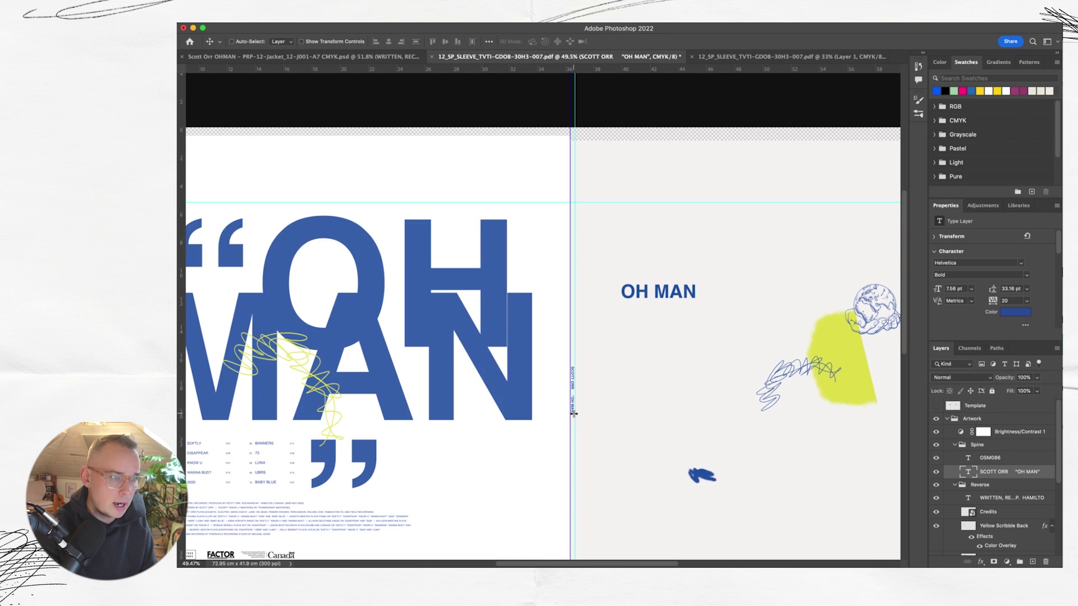
scroll(609, 408, down, 3)
scroll(609, 409, left, 10)
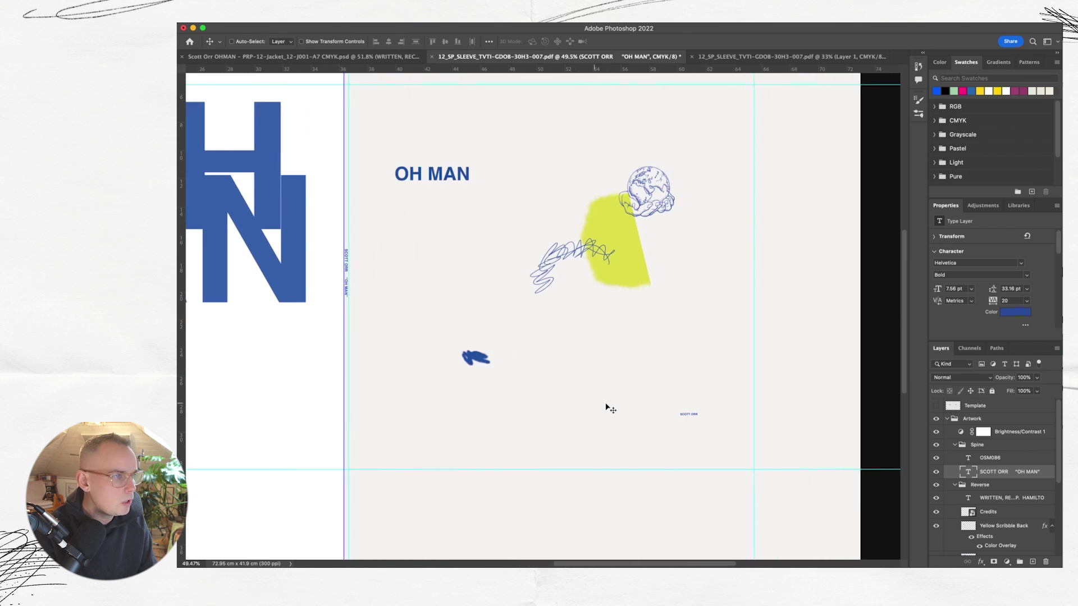
scroll(602, 409, left, 3)
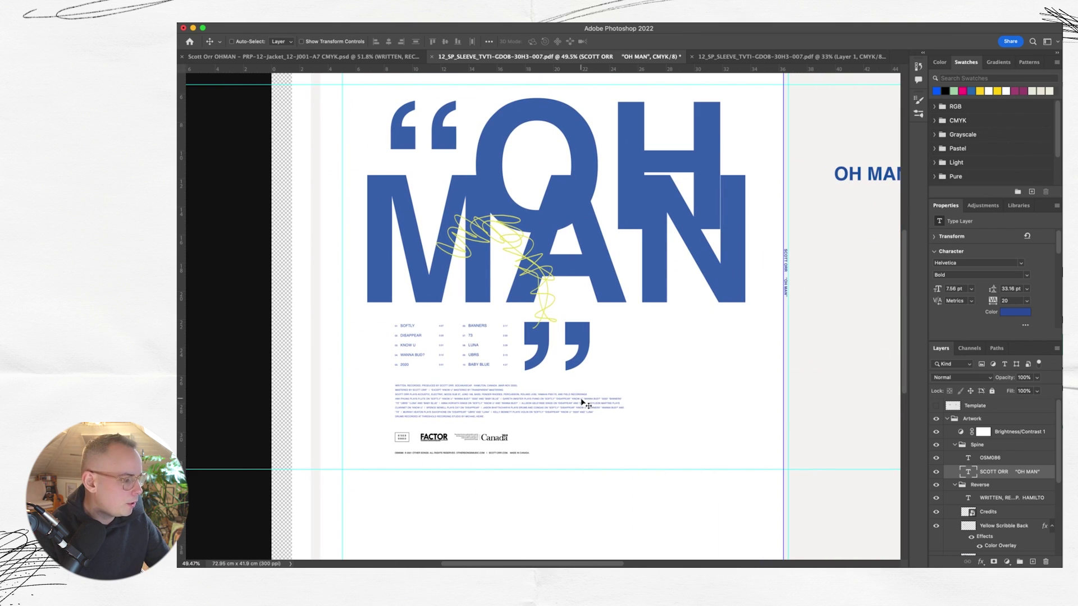
Switch to the Google Docs outline to check the tutorial topics, and return to the sleeve artwork in Photoshop.
key(super+Tab)
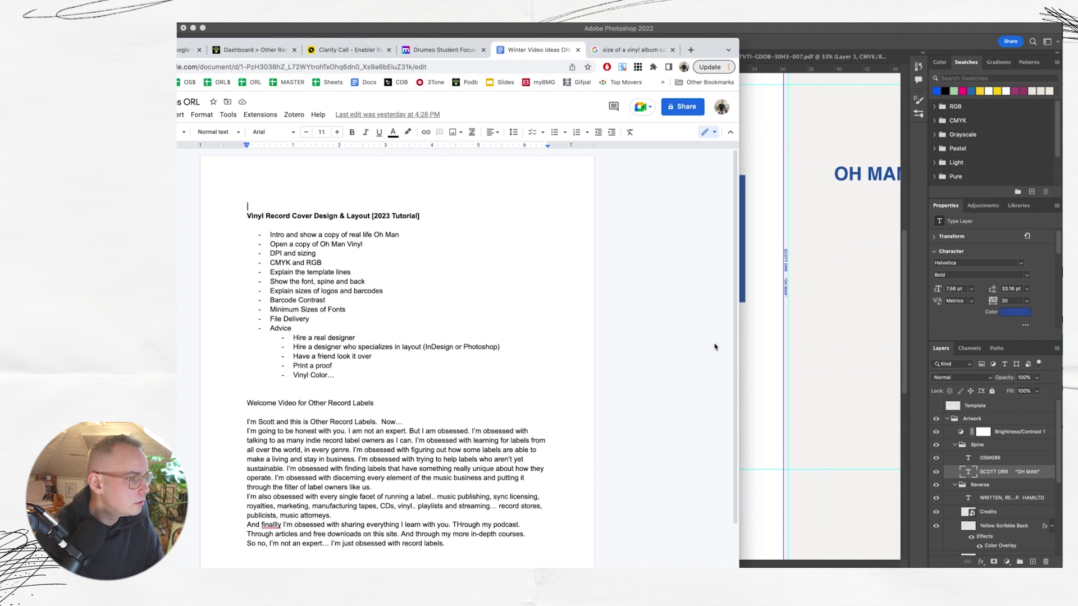
click(808, 320)
scroll(598, 332, right, 3)
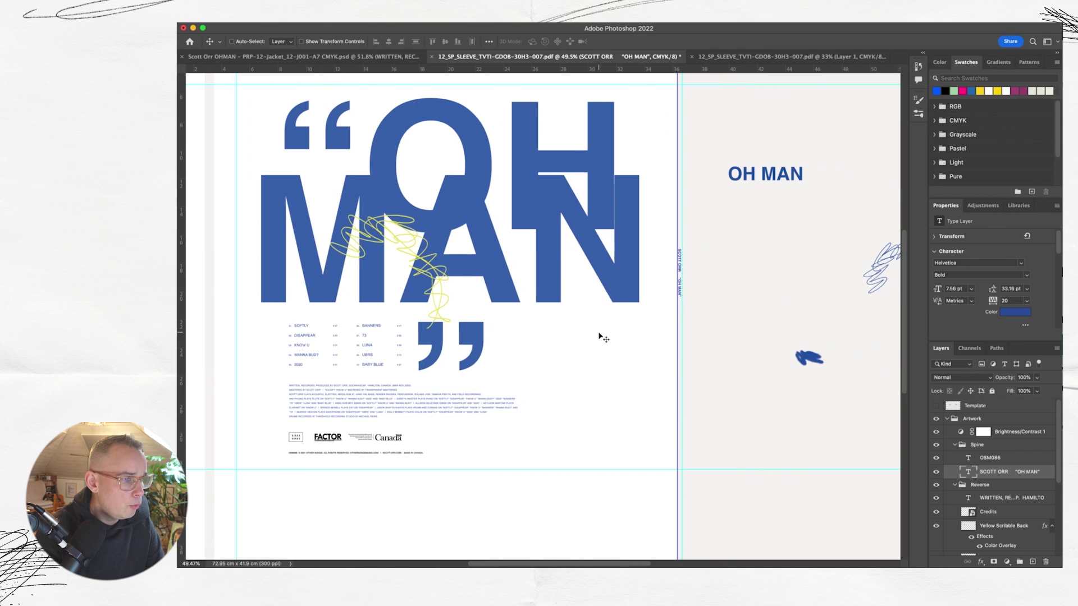
Show and select the Template layer over the full sleeve, keeping its blend mode at Multiply.
scroll(597, 335, down, 3)
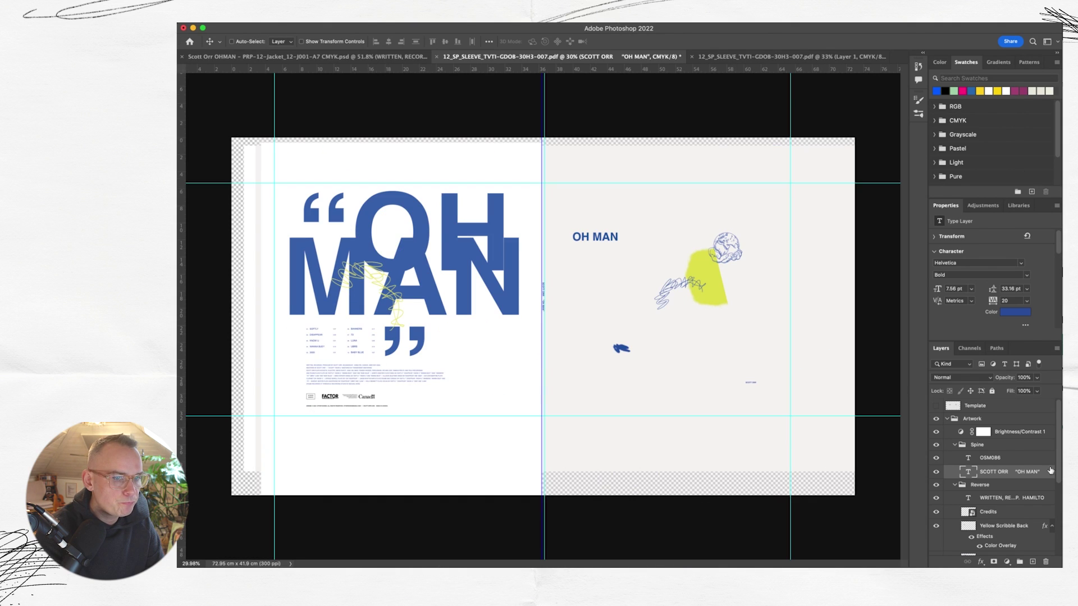
click(936, 406)
click(993, 406)
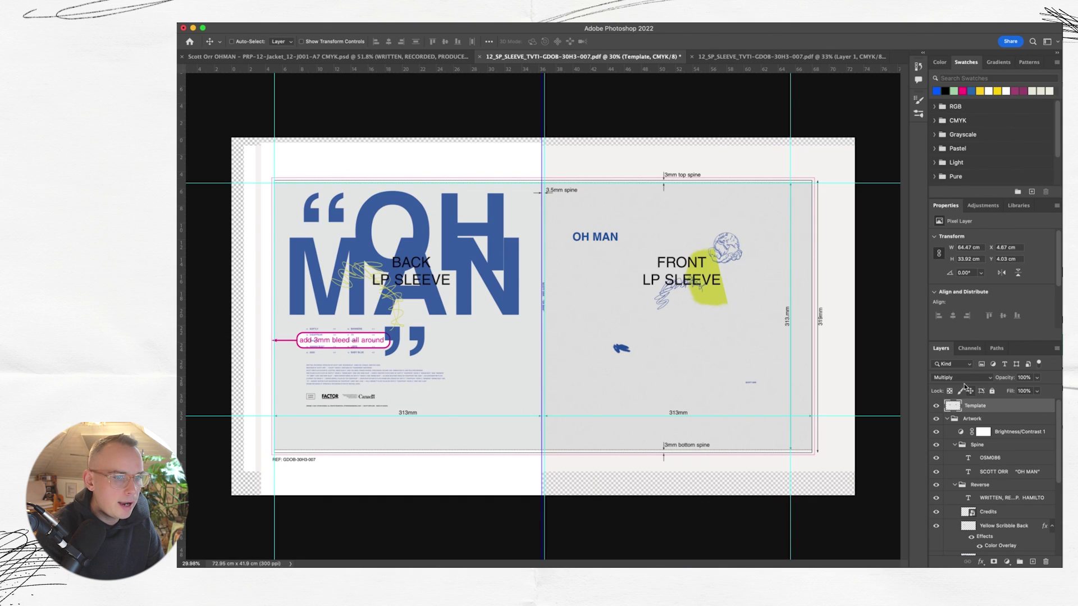
click(961, 377)
click(957, 374)
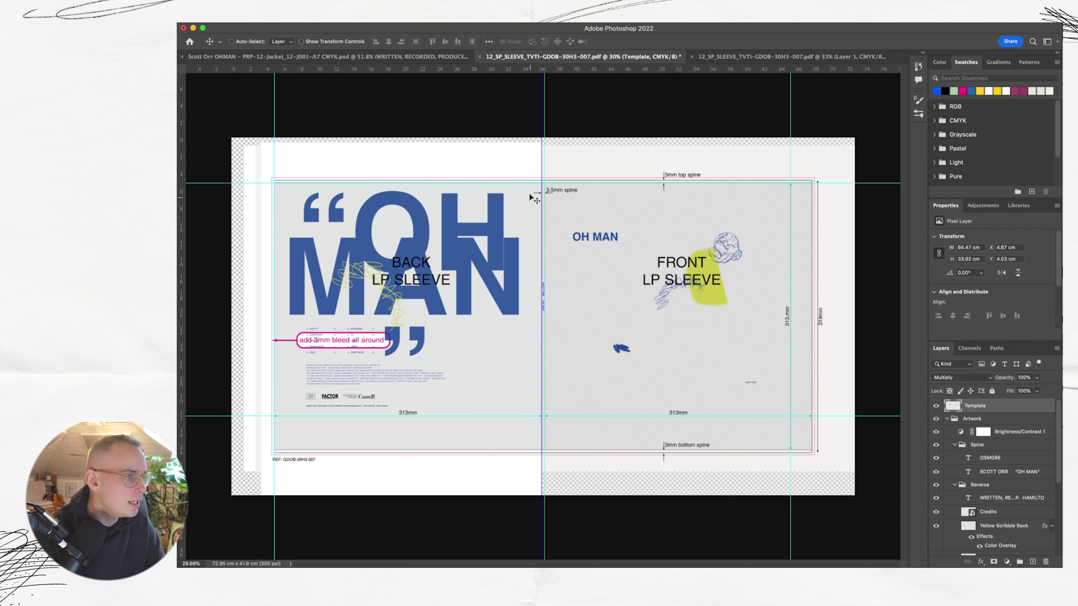
Examine the template's bleed, trim and spine lines around the back cover and along the upper sleeve edge.
scroll(513, 190, up, 2)
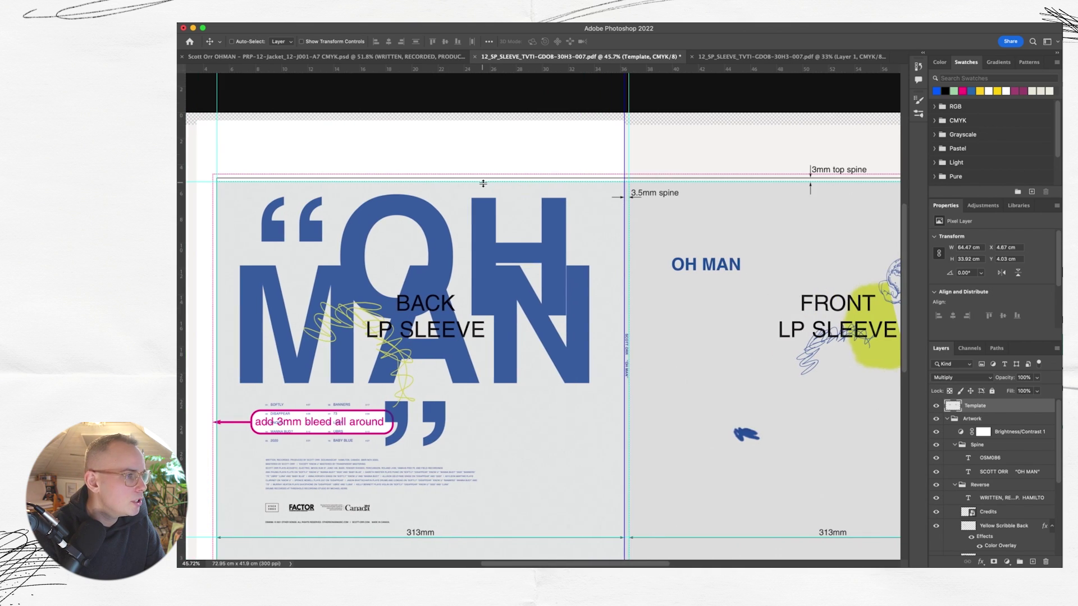
scroll(483, 183, left, 3)
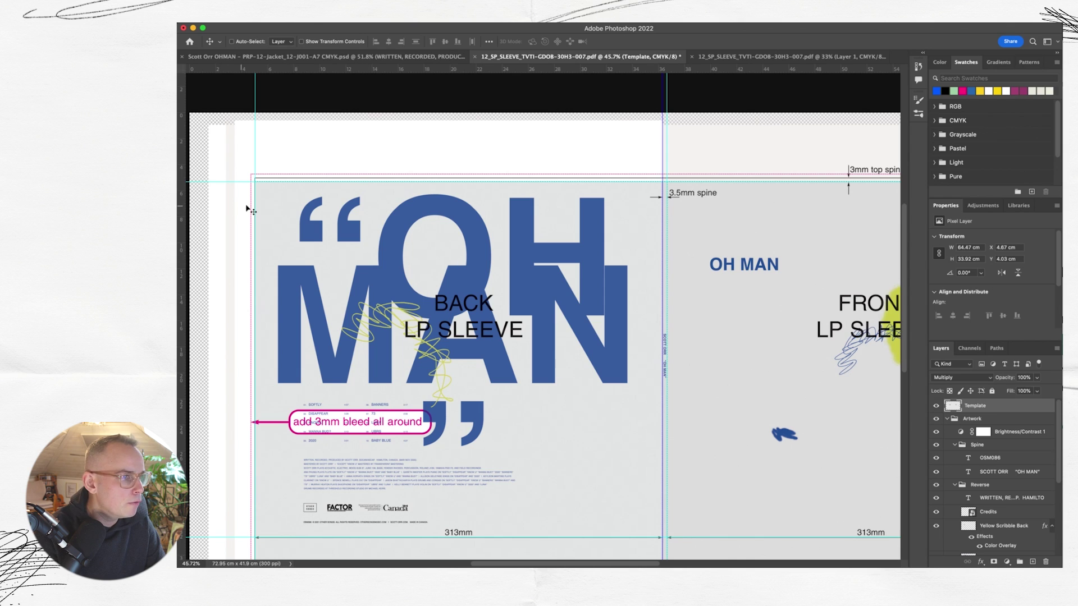
scroll(724, 160, right, 5)
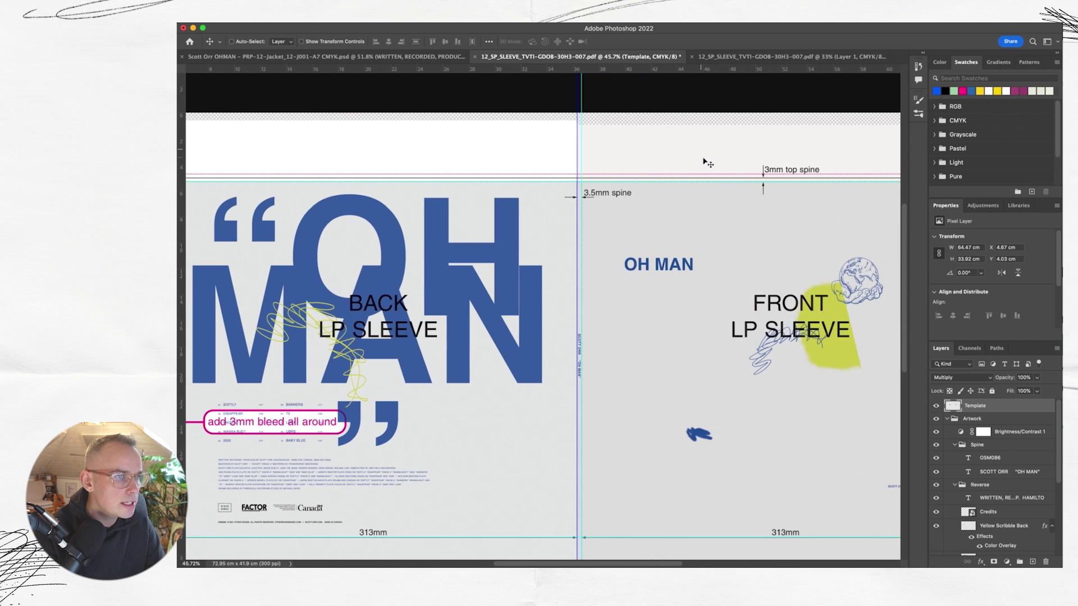
scroll(703, 157, down, 2)
scroll(702, 163, left, 4)
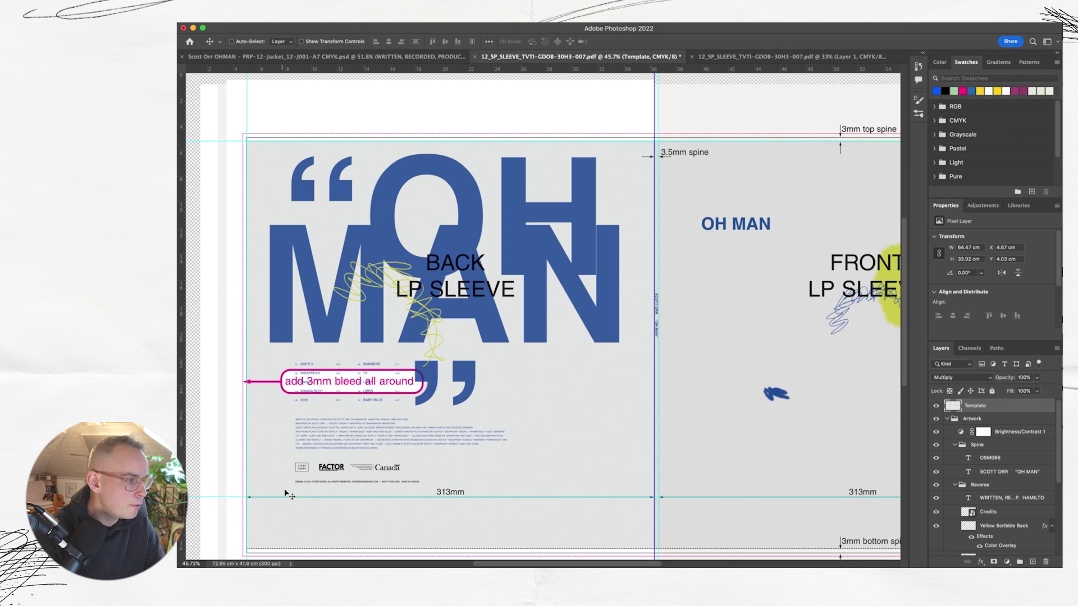
Inspect the back cover's credits, logos and copyright line in relation to the template's trim and bleed lines.
scroll(404, 508, up, 5)
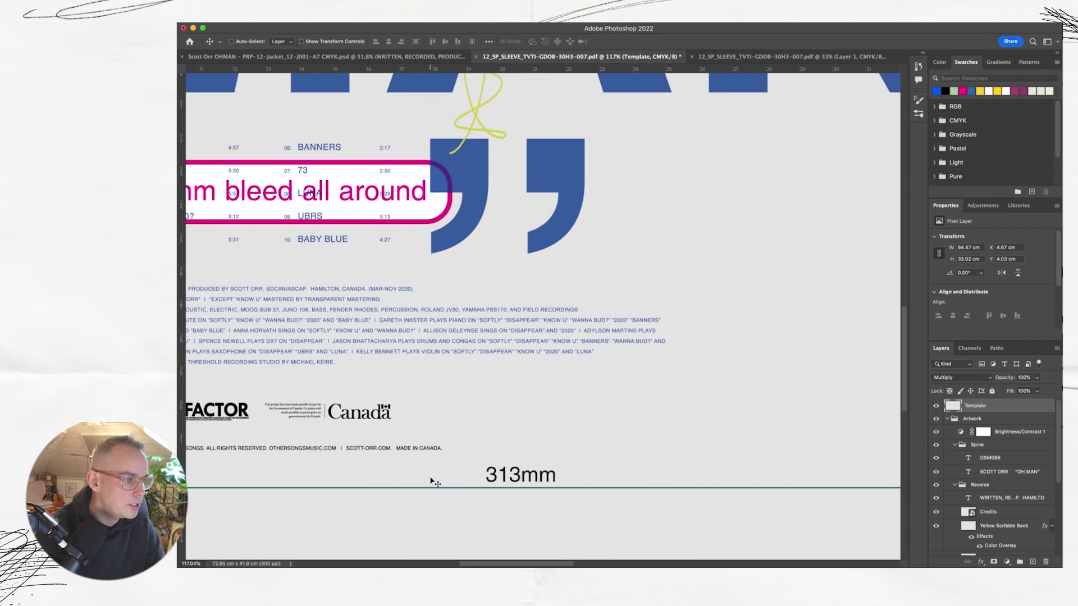
scroll(425, 475, left, 5)
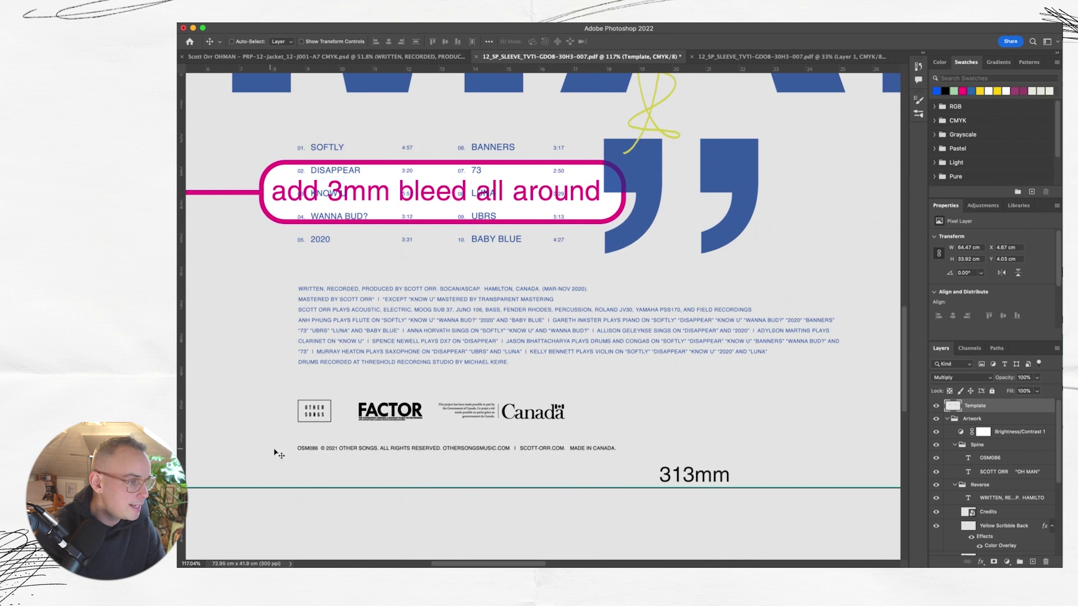
scroll(288, 473, left, 1)
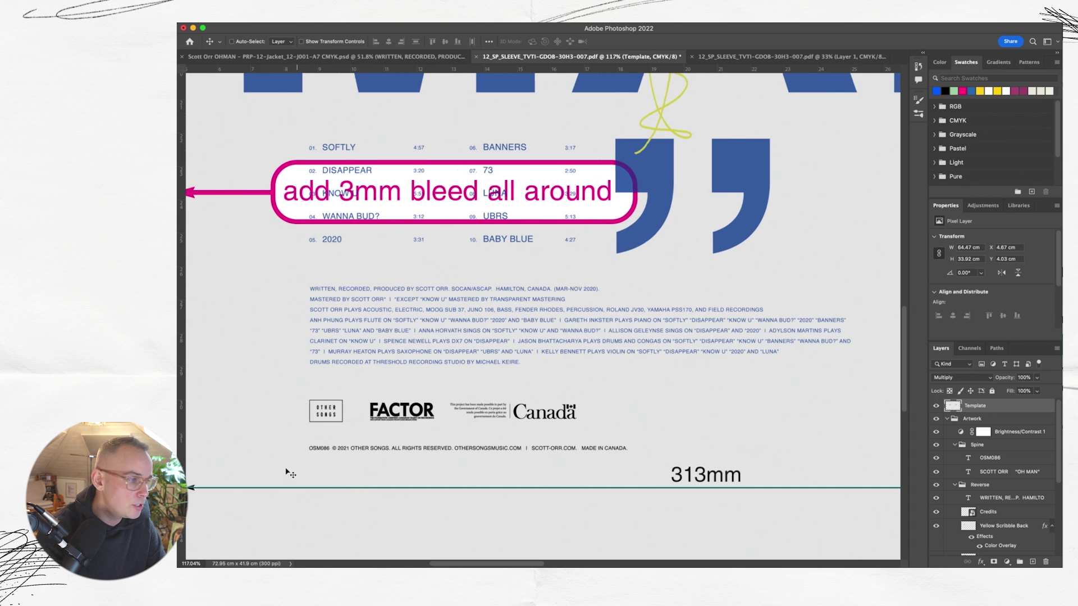
scroll(288, 473, left, 3)
scroll(462, 475, up, 4)
scroll(474, 473, down, 2)
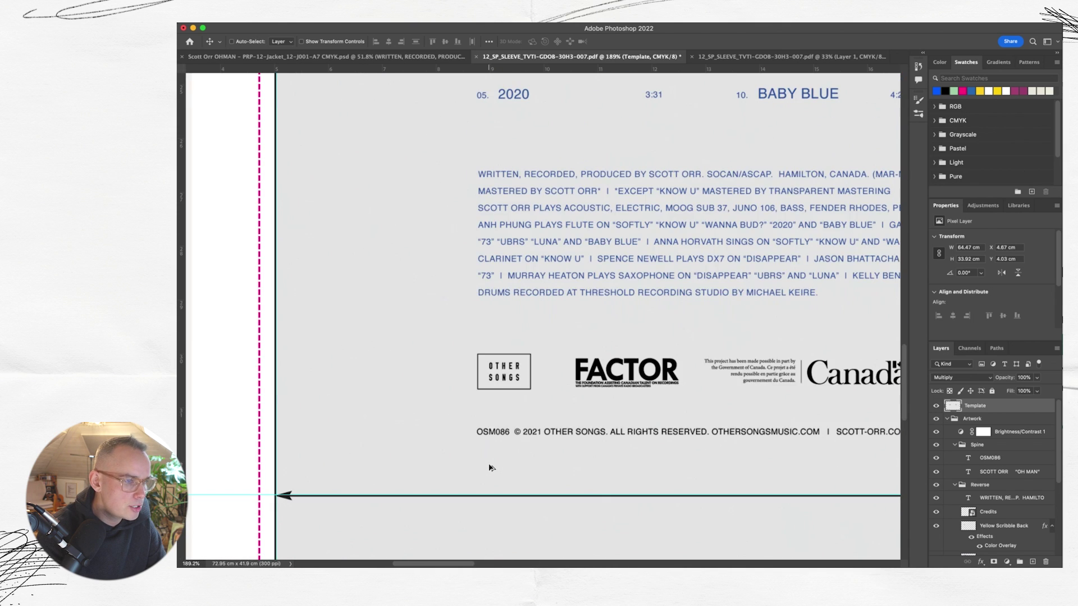
Compare the front cover artwork, spine and back cover with the template's panel outlines.
scroll(491, 466, down, 3)
scroll(496, 464, right, 10)
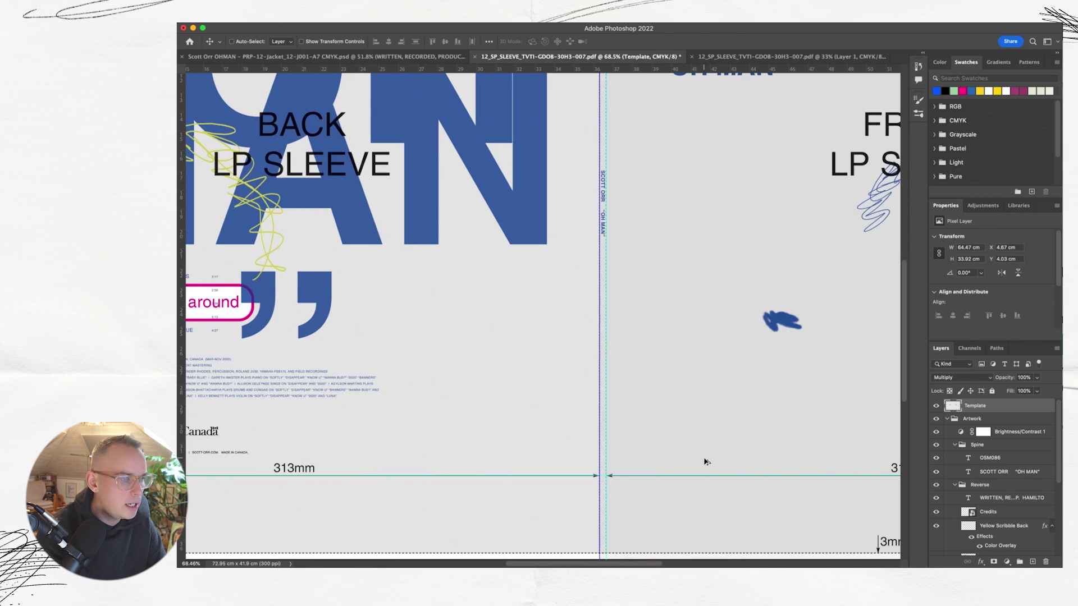
scroll(706, 462, down, 2)
scroll(642, 298, right, 12)
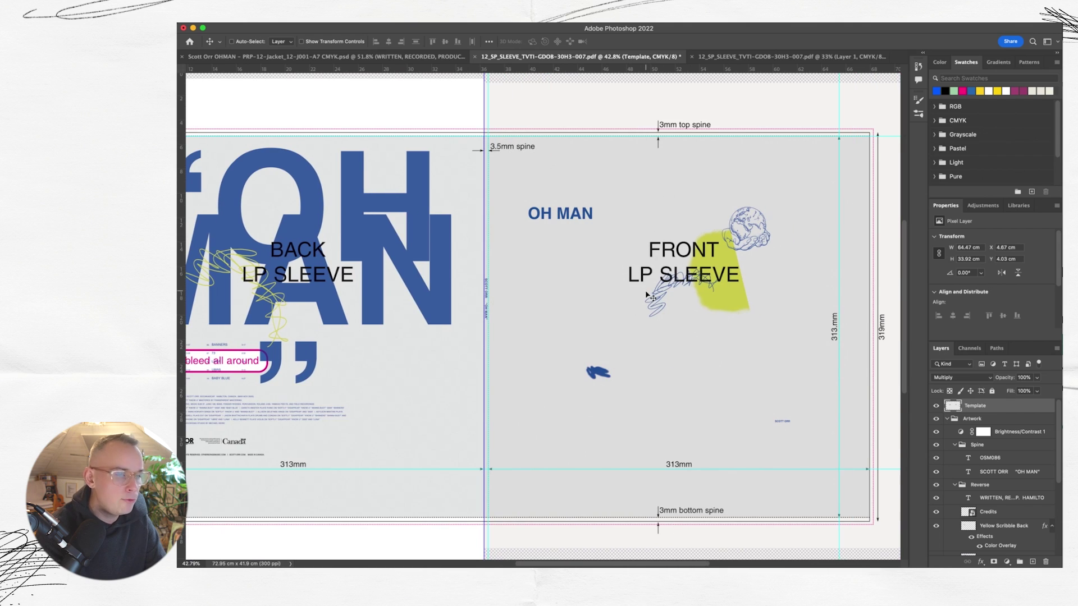
scroll(650, 296, left, 5)
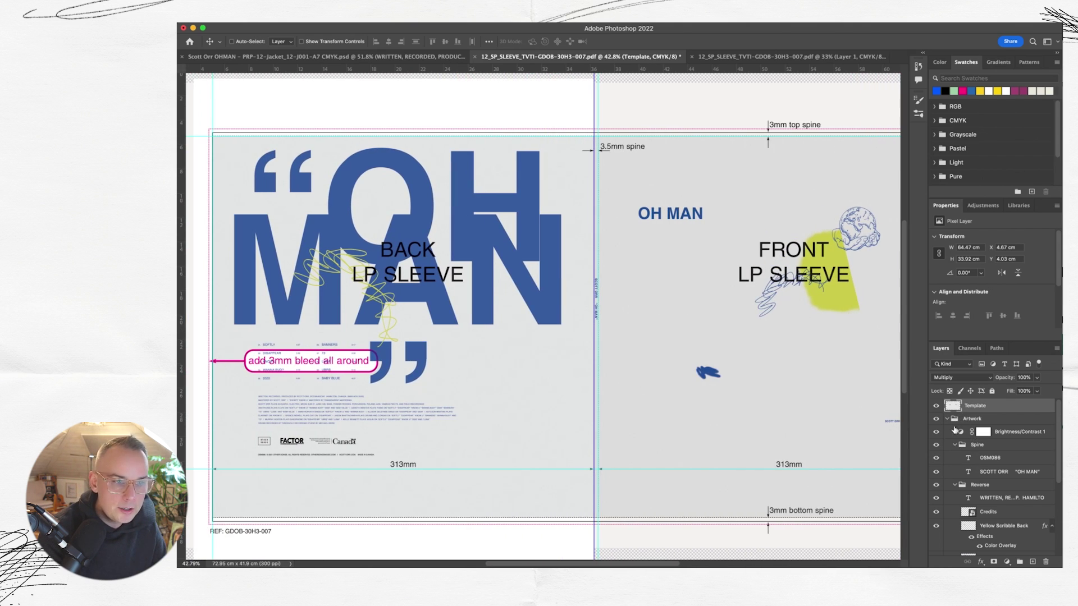
Collapse the Artwork group's layers, then hide the Template layer and the guides to show only the sleeve artwork.
scroll(984, 447, down, 8)
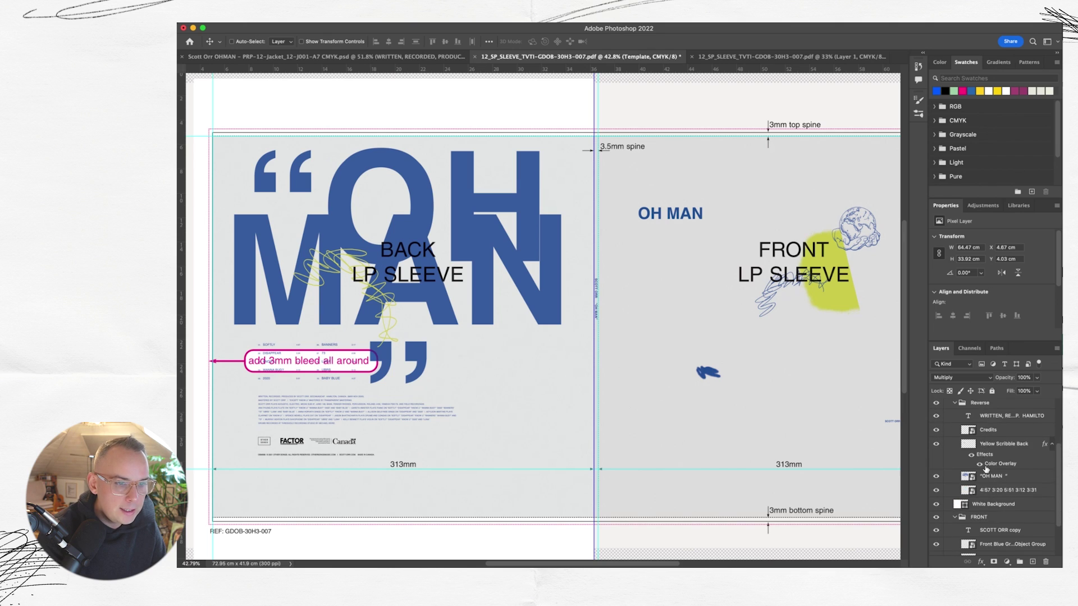
click(954, 465)
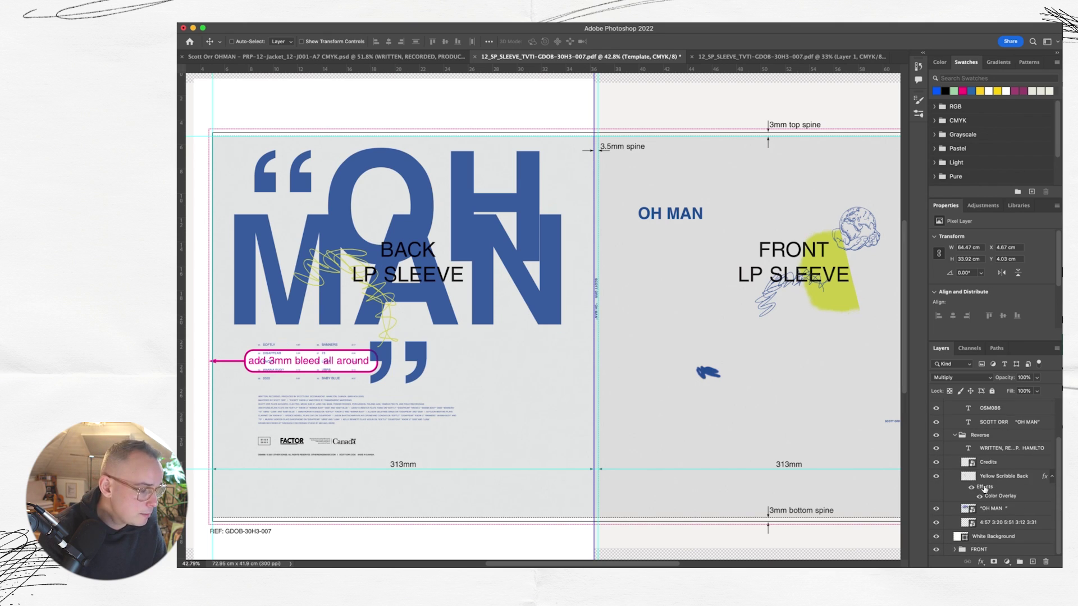
click(936, 405)
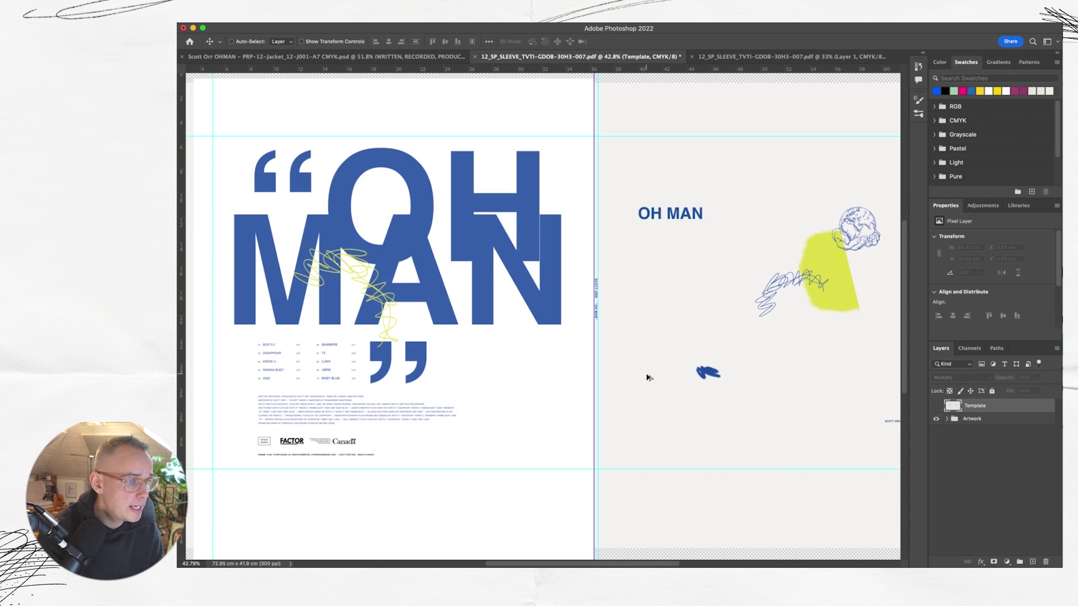
scroll(649, 378, down, 3)
key(super+semicolon)
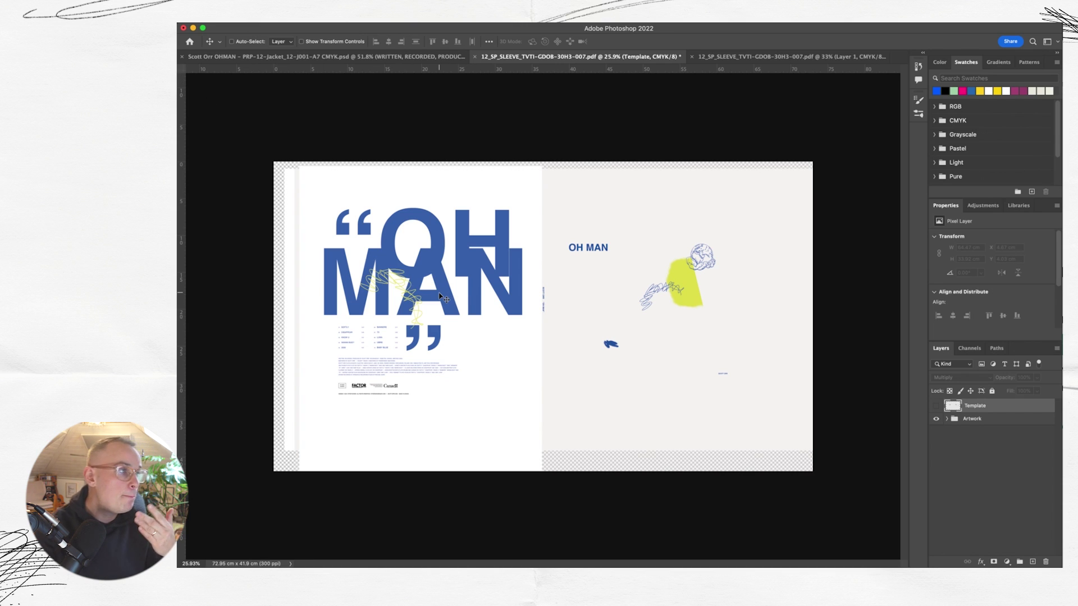
Start saving the sleeve artwork as a PDF and bring up the Adobe PDF export settings.
click(191, 22)
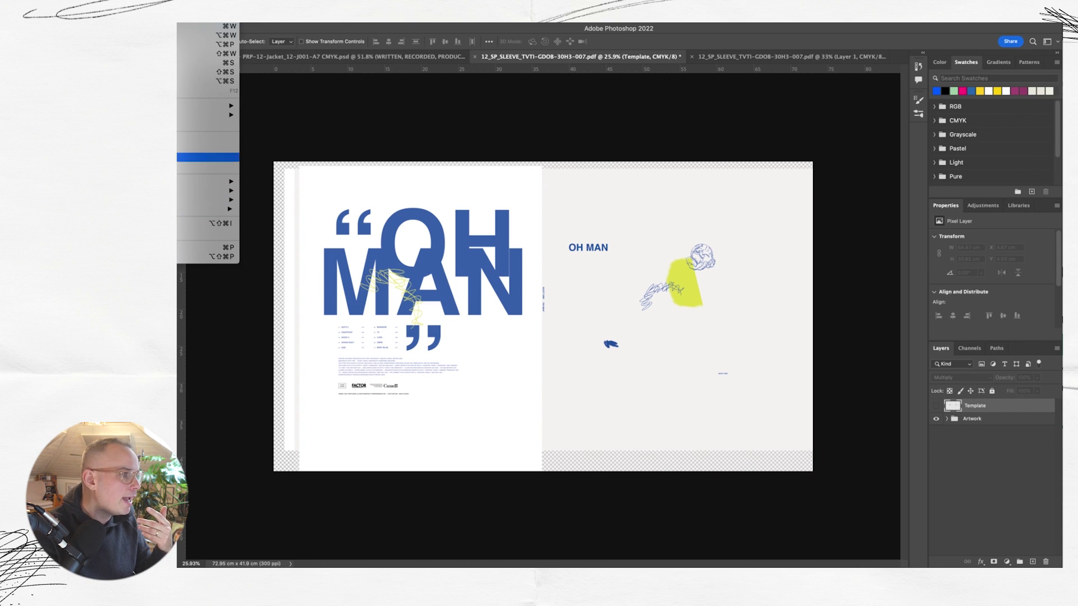
mouse_move(224, 105)
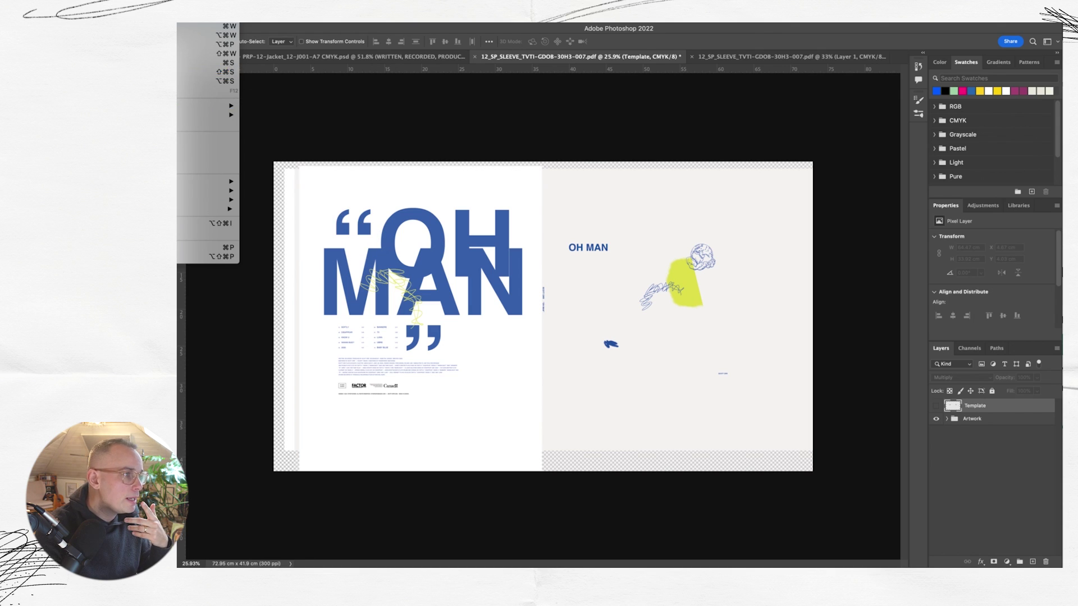
click(185, 72)
click(235, 401)
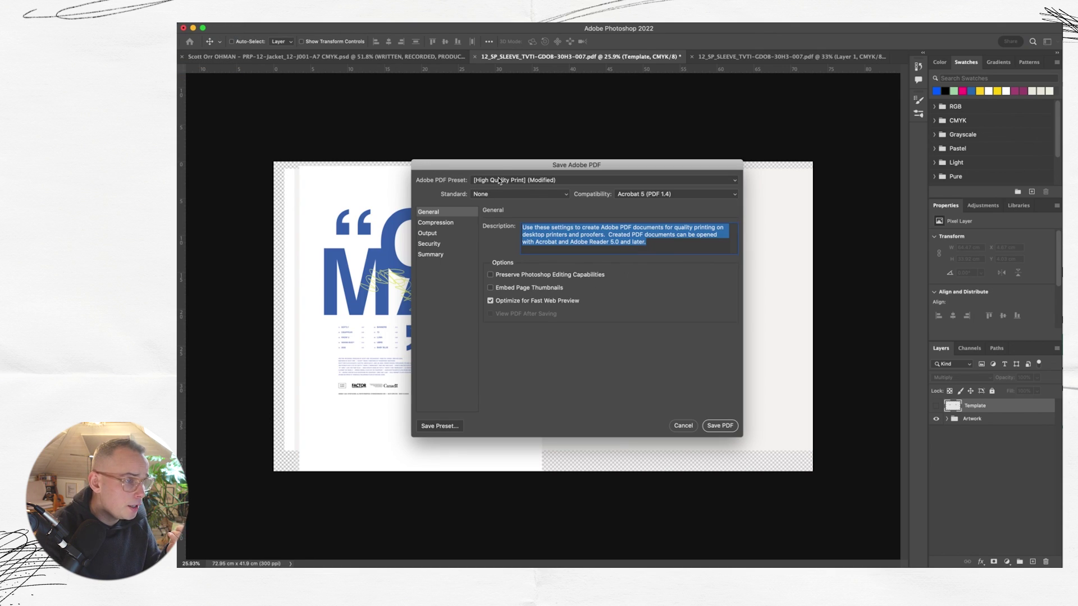
Choose the Press Quality PDF preset and turn off Preserve Photoshop Editing Capabilities and Optimize for Fast Web Preview.
click(498, 180)
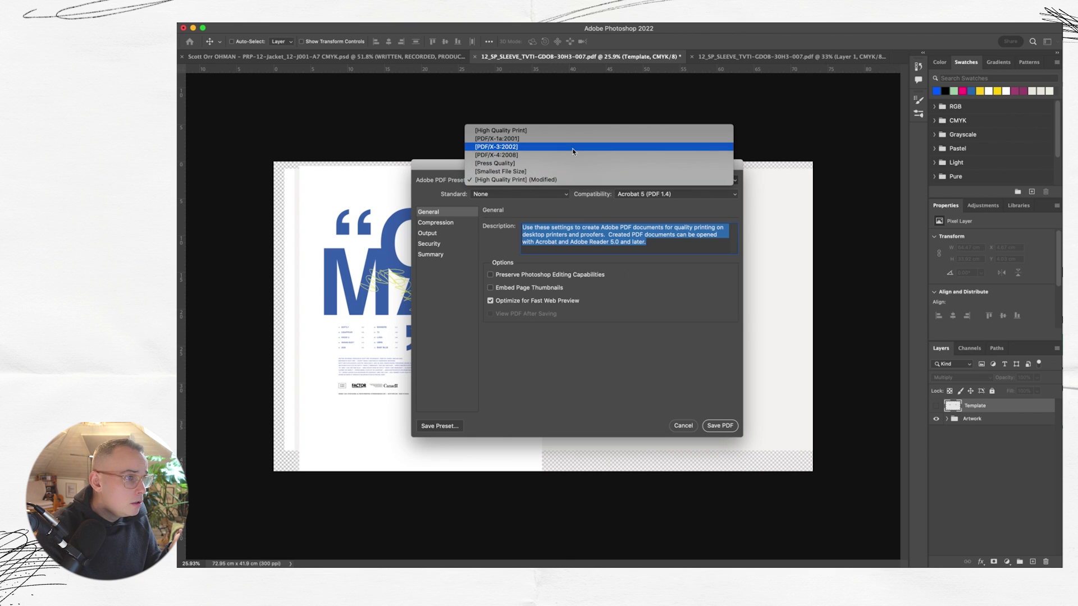
click(572, 163)
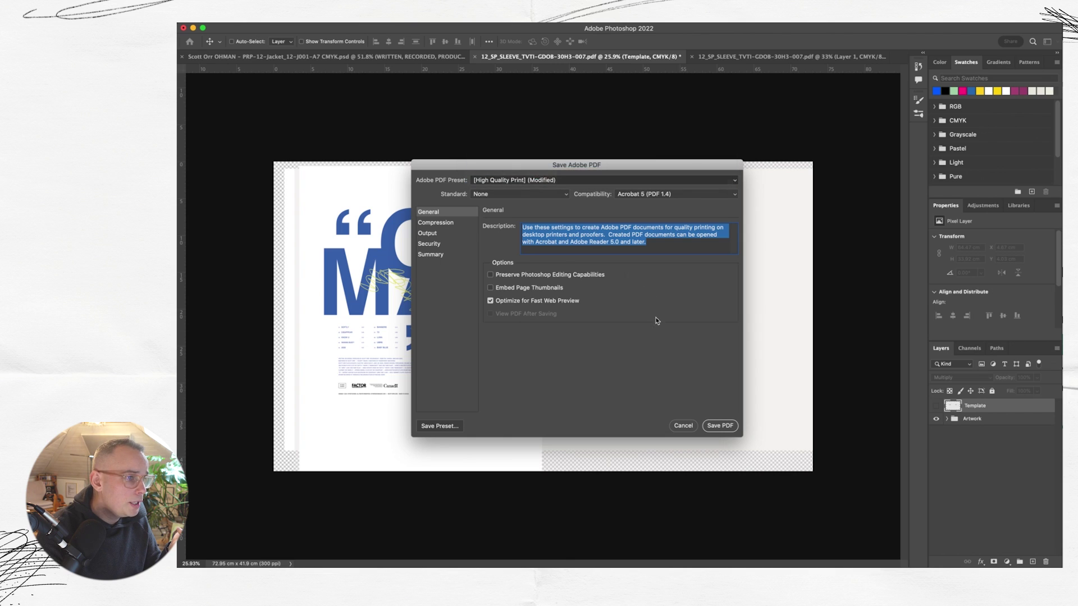
click(547, 275)
click(525, 301)
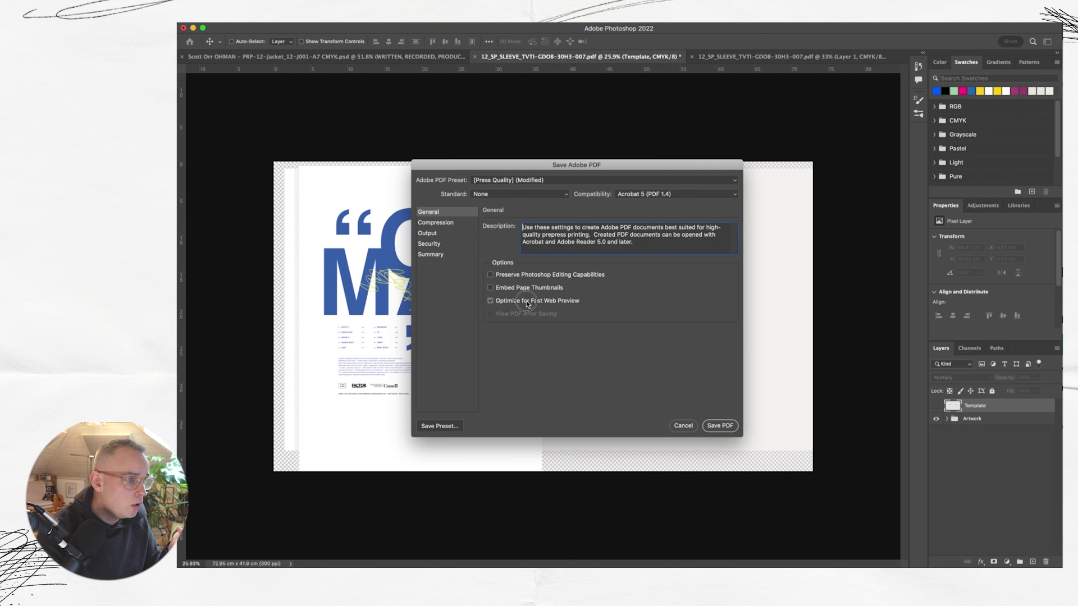
Review the PDF export's Compression, Output, Security and Summary settings, and return to the General settings.
click(434, 224)
click(436, 234)
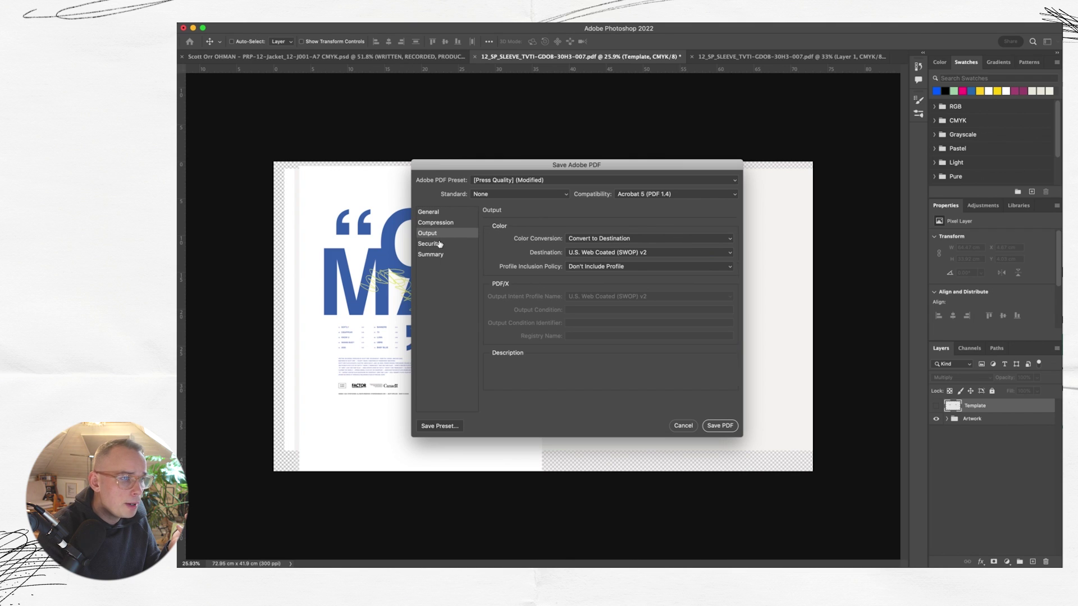
click(437, 243)
click(440, 254)
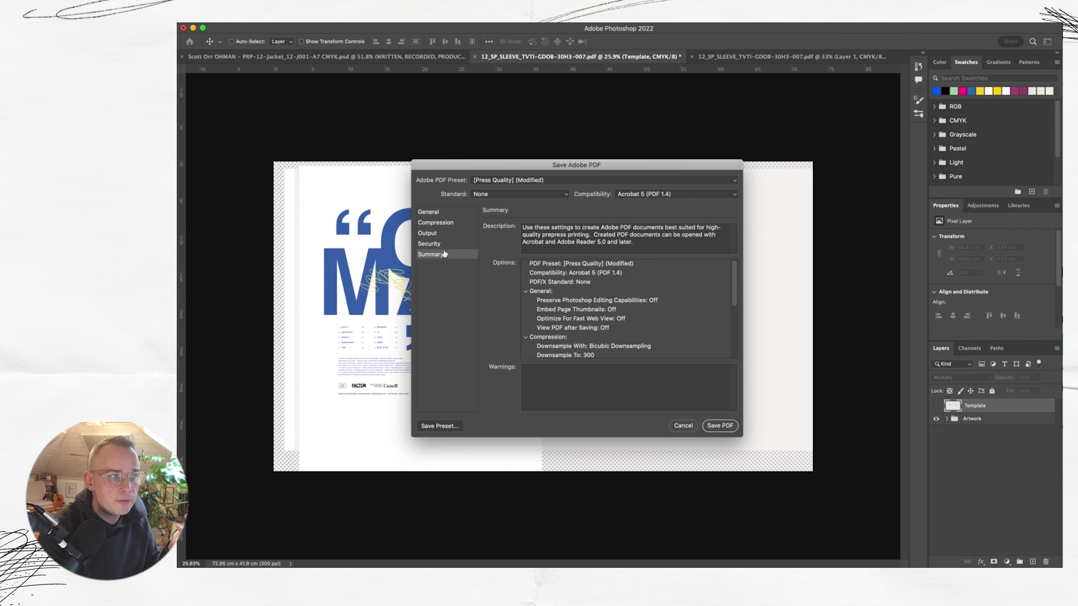
click(428, 212)
click(724, 426)
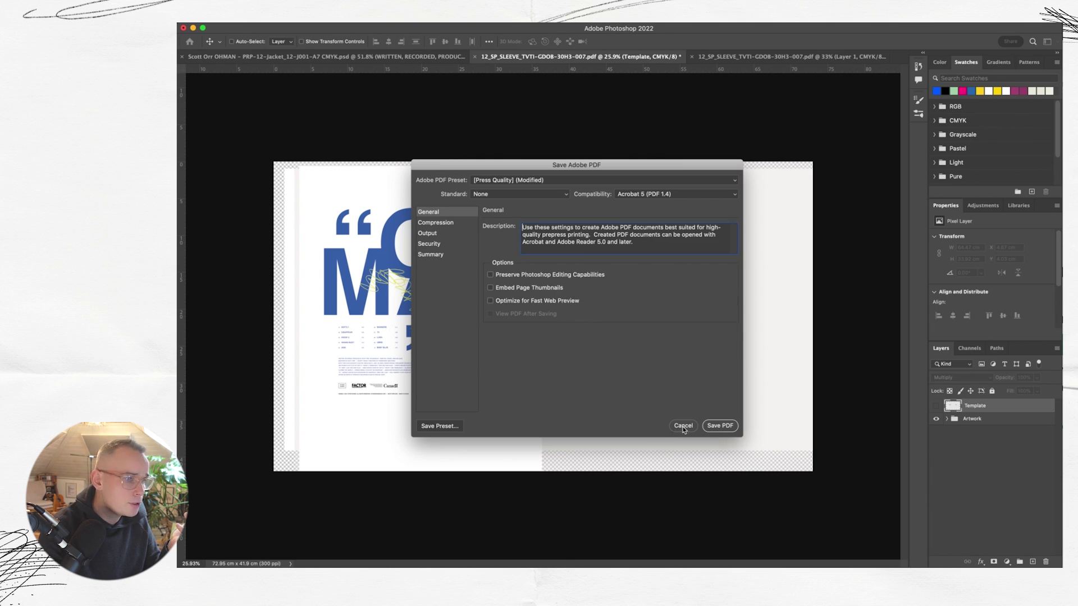